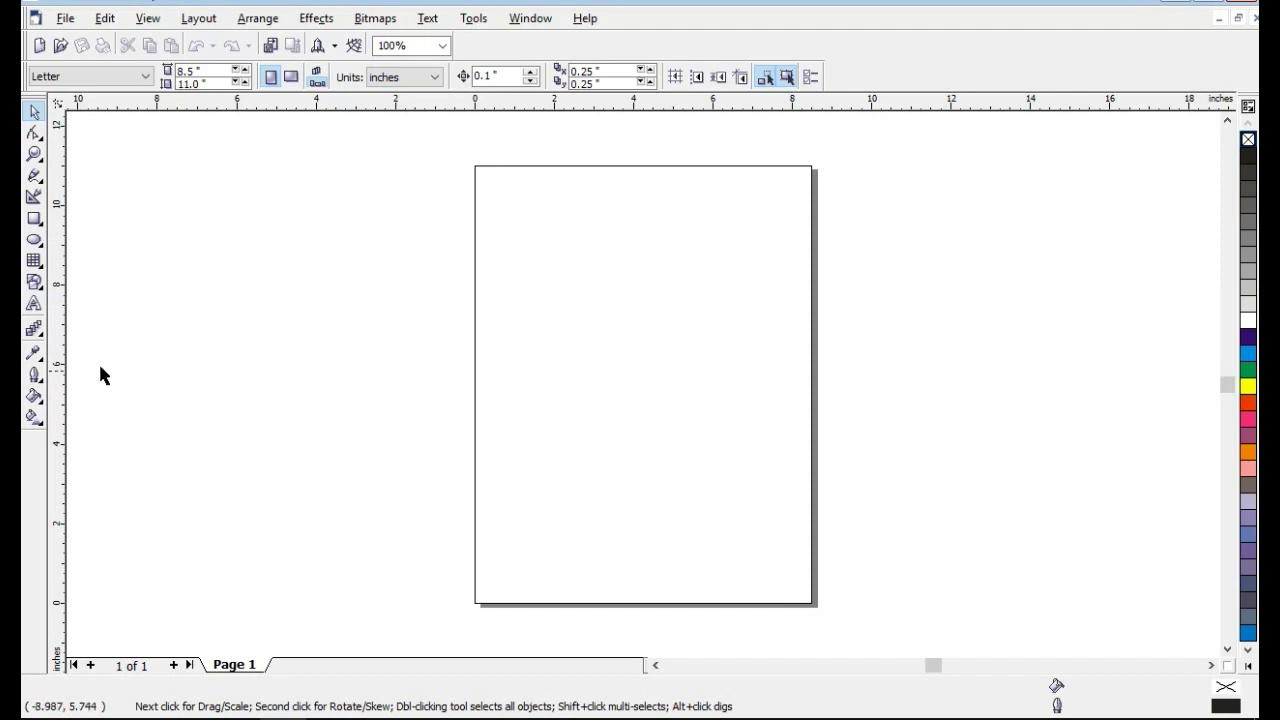
# - Draw a rectangle beside the page and a second one, about 7.68 by 5.97 inches, overlapping the page's lower right side
pyautogui.click(37, 338)
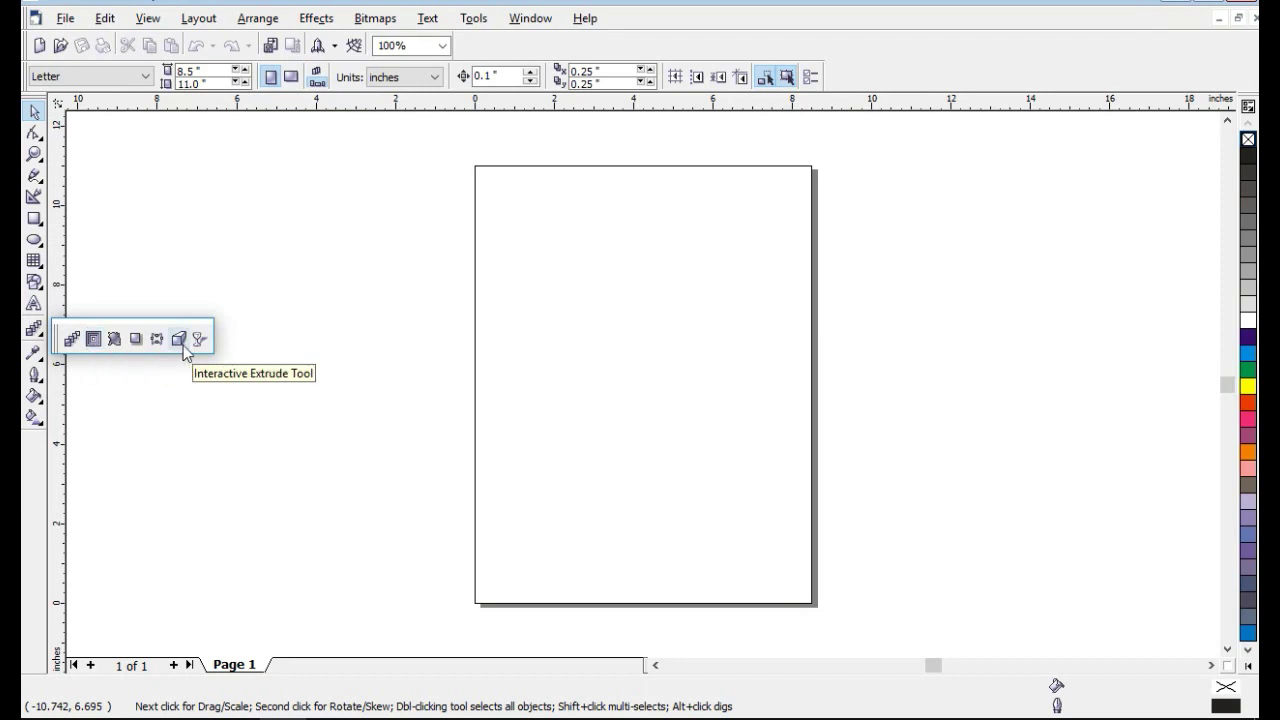
pyautogui.click(72, 340)
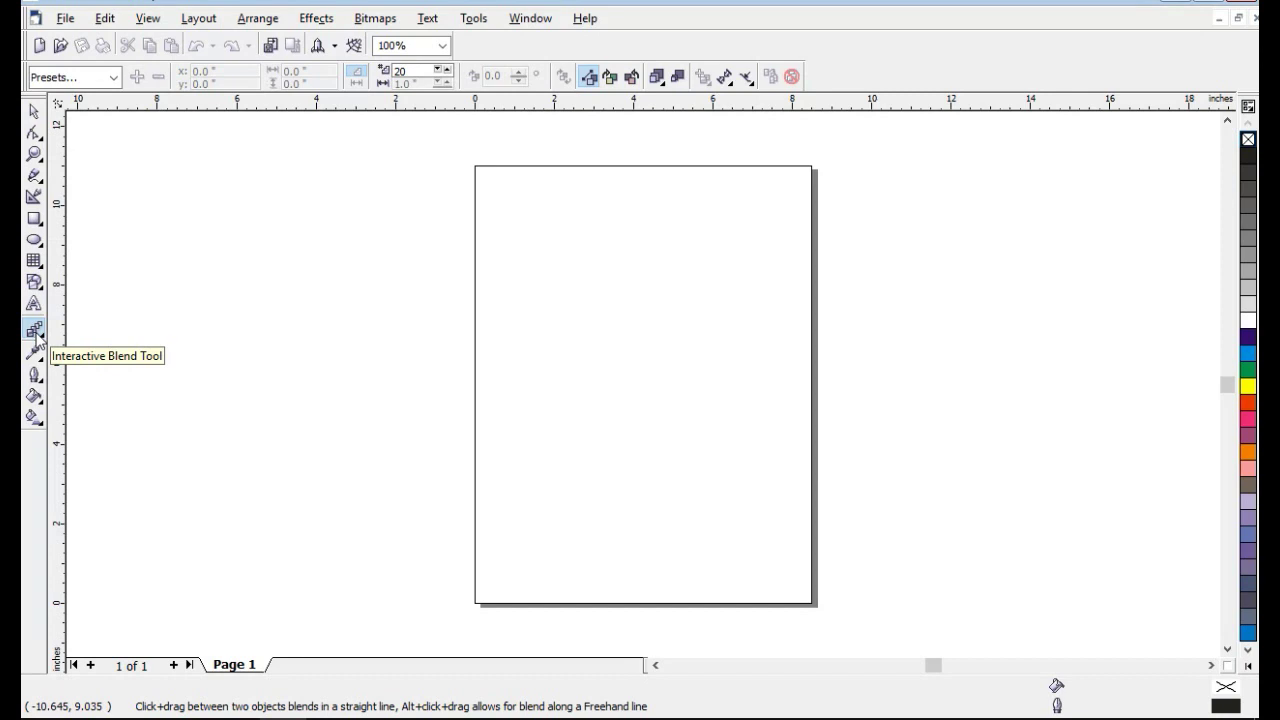
pyautogui.click(33, 219)
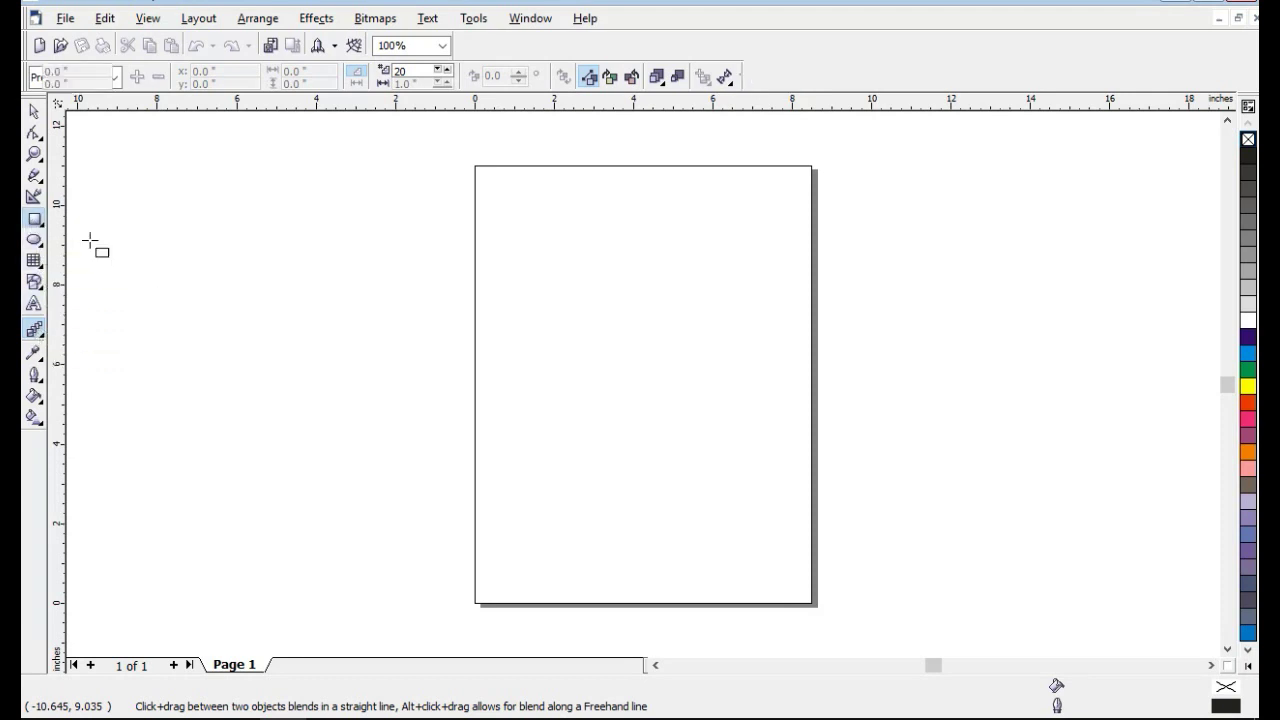
pyautogui.moveTo(203, 227); pyautogui.dragTo(445, 413)
pyautogui.moveTo(550, 329); pyautogui.dragTo(855, 566)
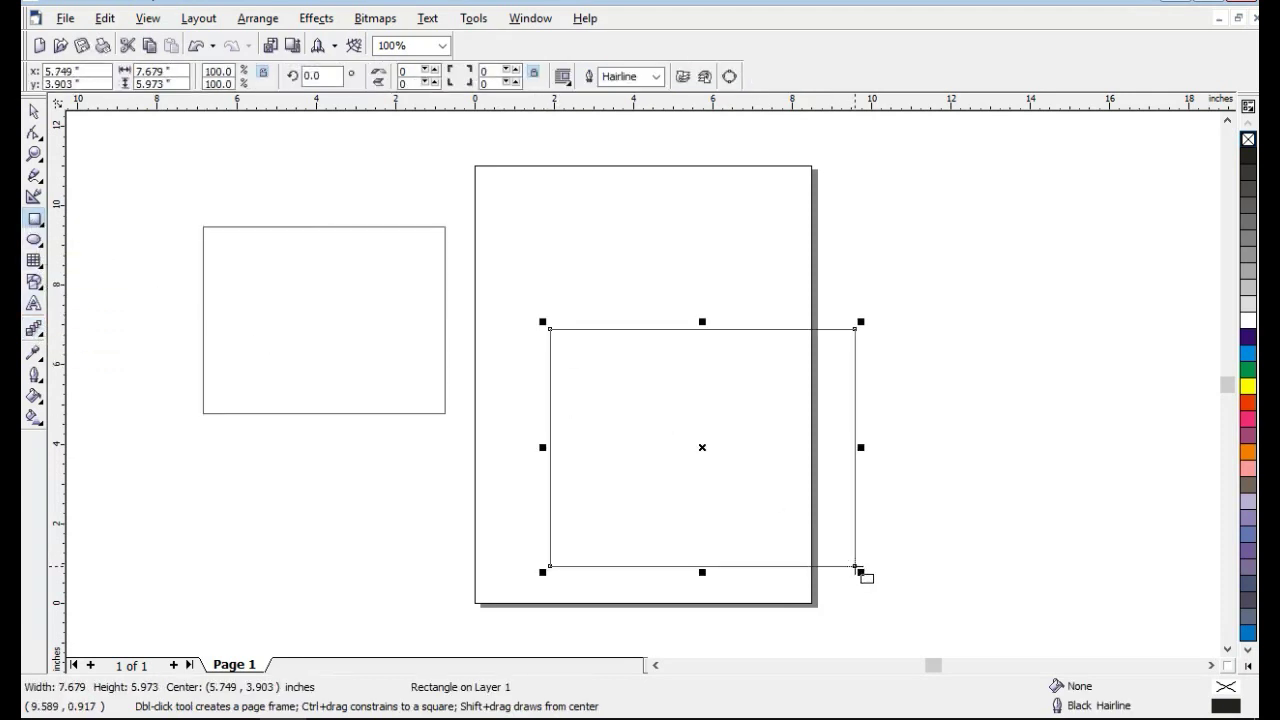
# - Blend the two rectangles using 40 steps and fill the whole blend yellow
pyautogui.click(33, 328)
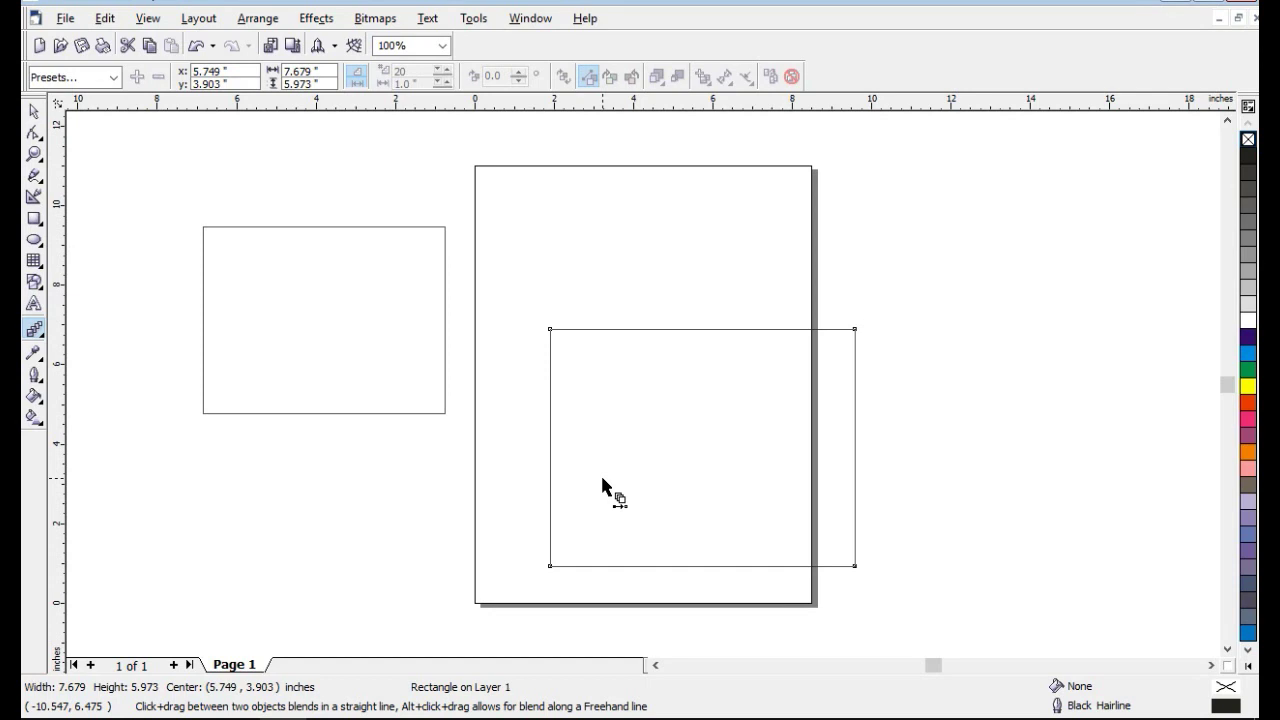
pyautogui.moveTo(602, 478); pyautogui.dragTo(358, 335)
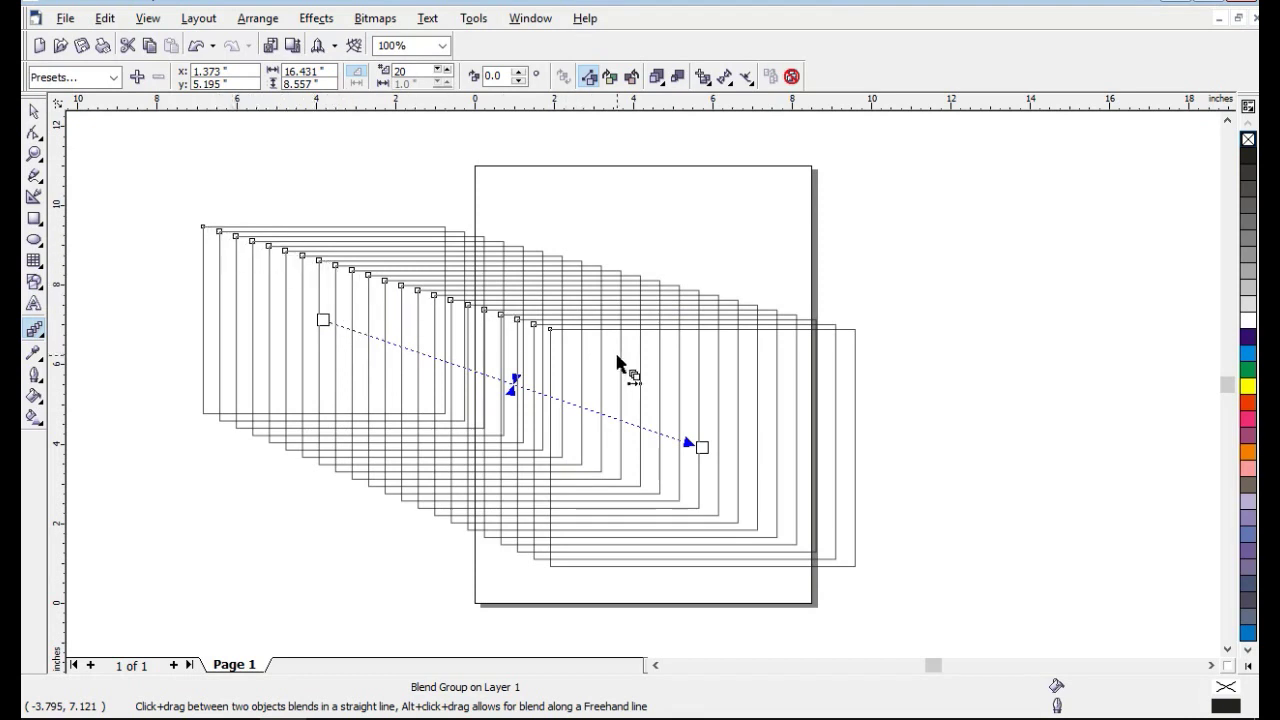
pyautogui.doubleClick(403, 71)
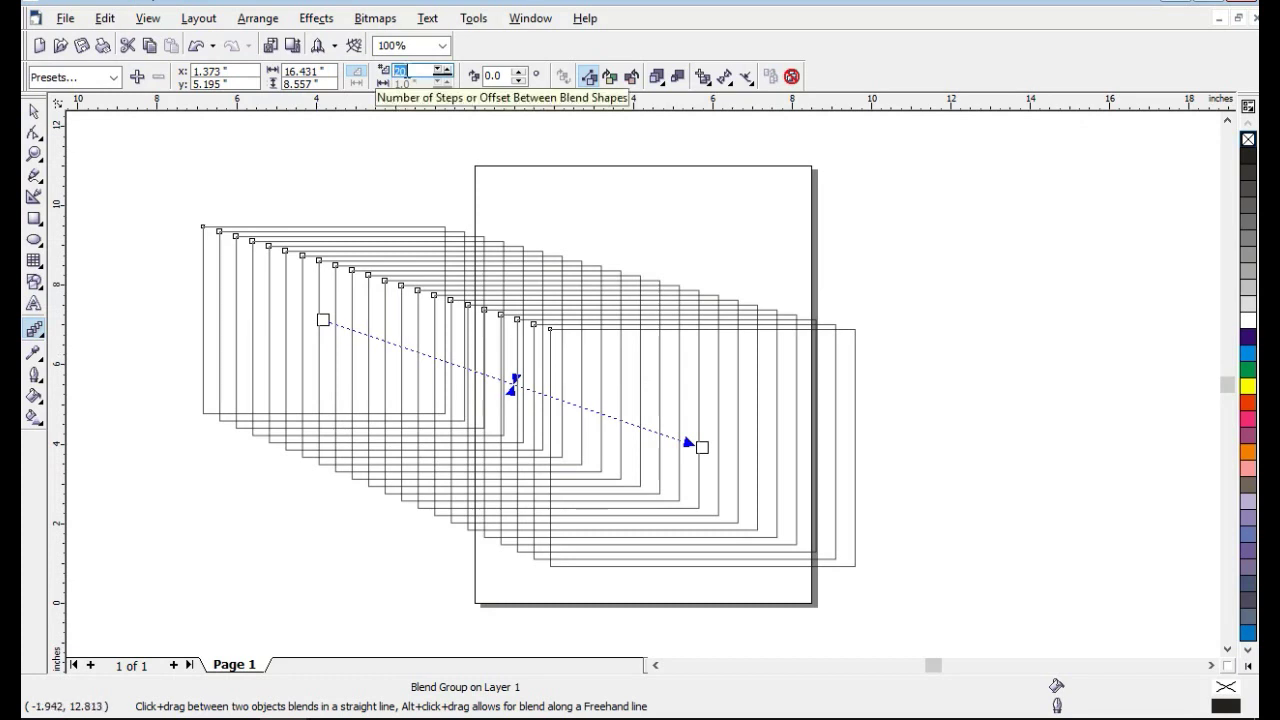
pyautogui.write('4')
pyautogui.press('Return')
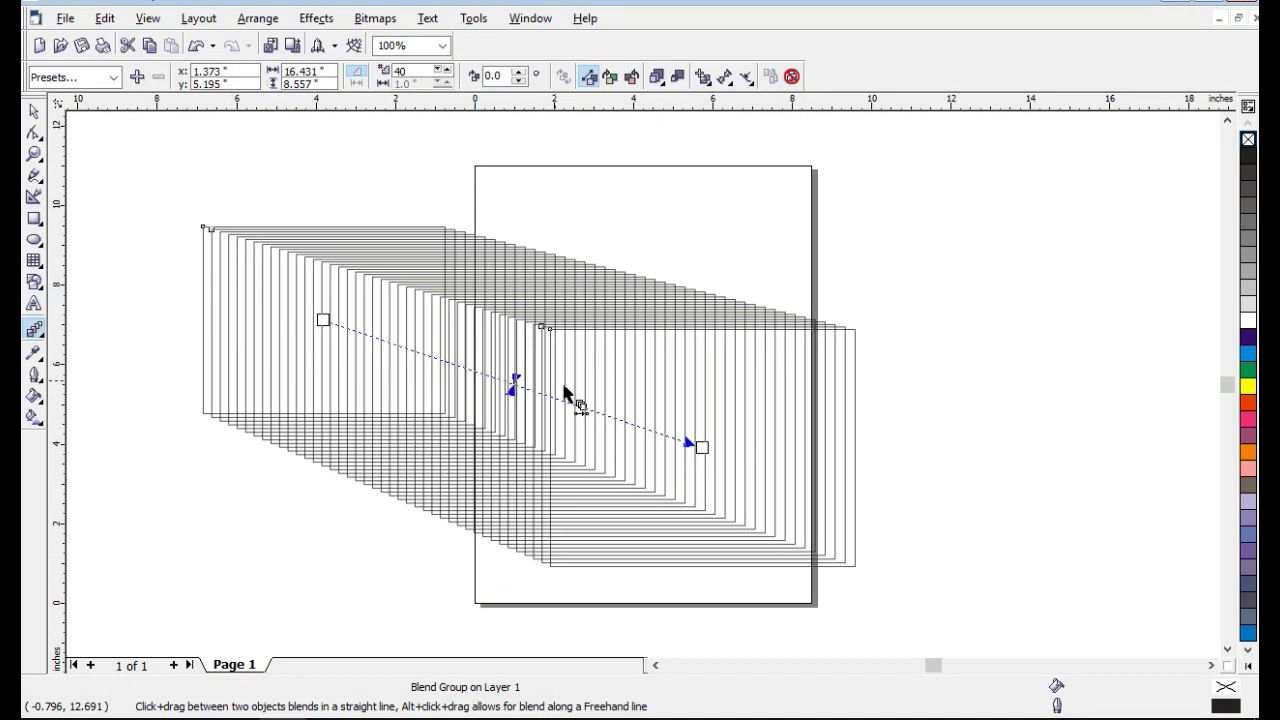
pyautogui.click(1249, 386)
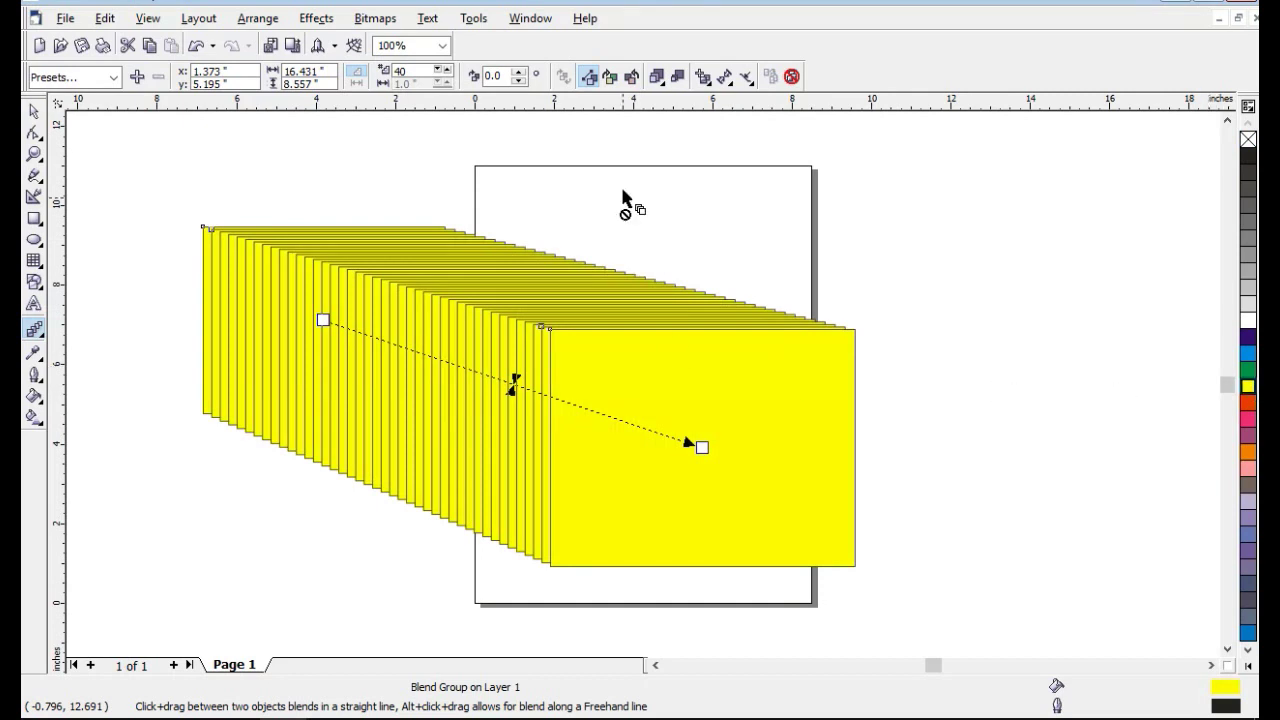
# - Apply a clockwise colour progression to the blend and accelerate it toward the larger rectangle
pyautogui.click(612, 80)
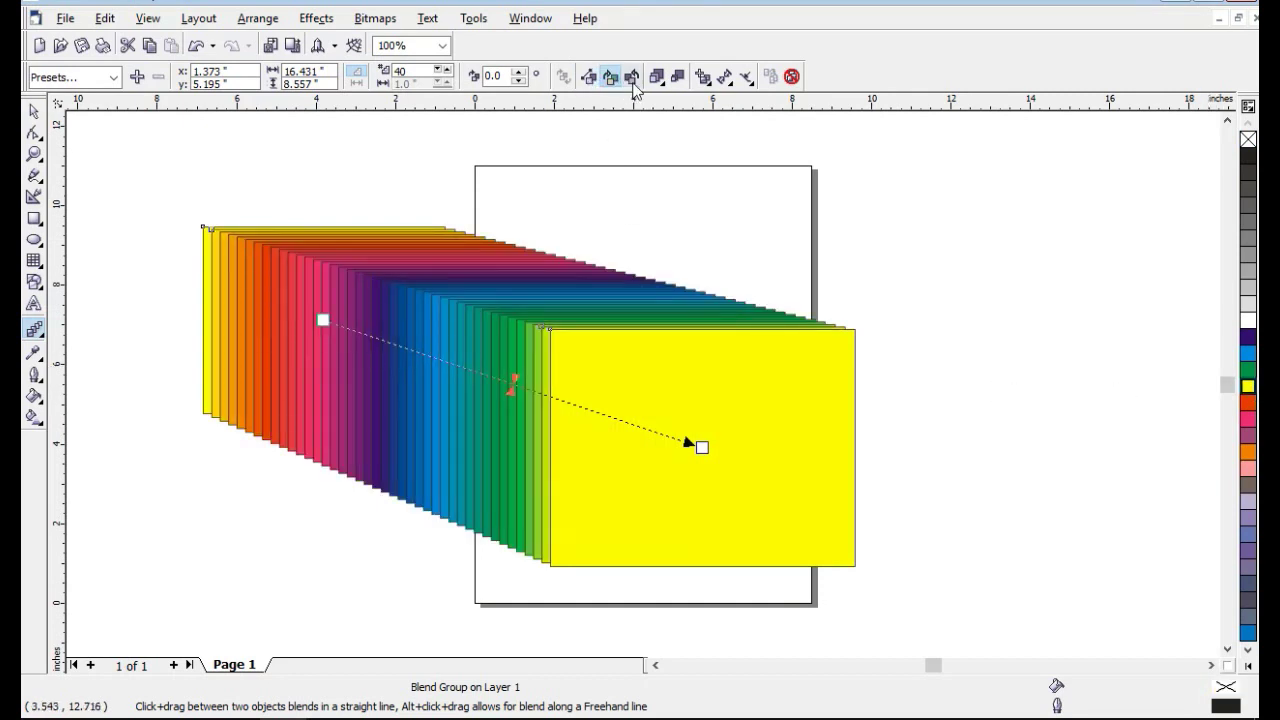
pyautogui.click(632, 80)
pyautogui.click(611, 79)
pyautogui.moveTo(510, 384)
pyautogui.mouseDown()
pyautogui.moveTo(403, 346)
pyautogui.moveTo(514, 371)
pyautogui.moveTo(586, 408)
pyautogui.mouseUp()
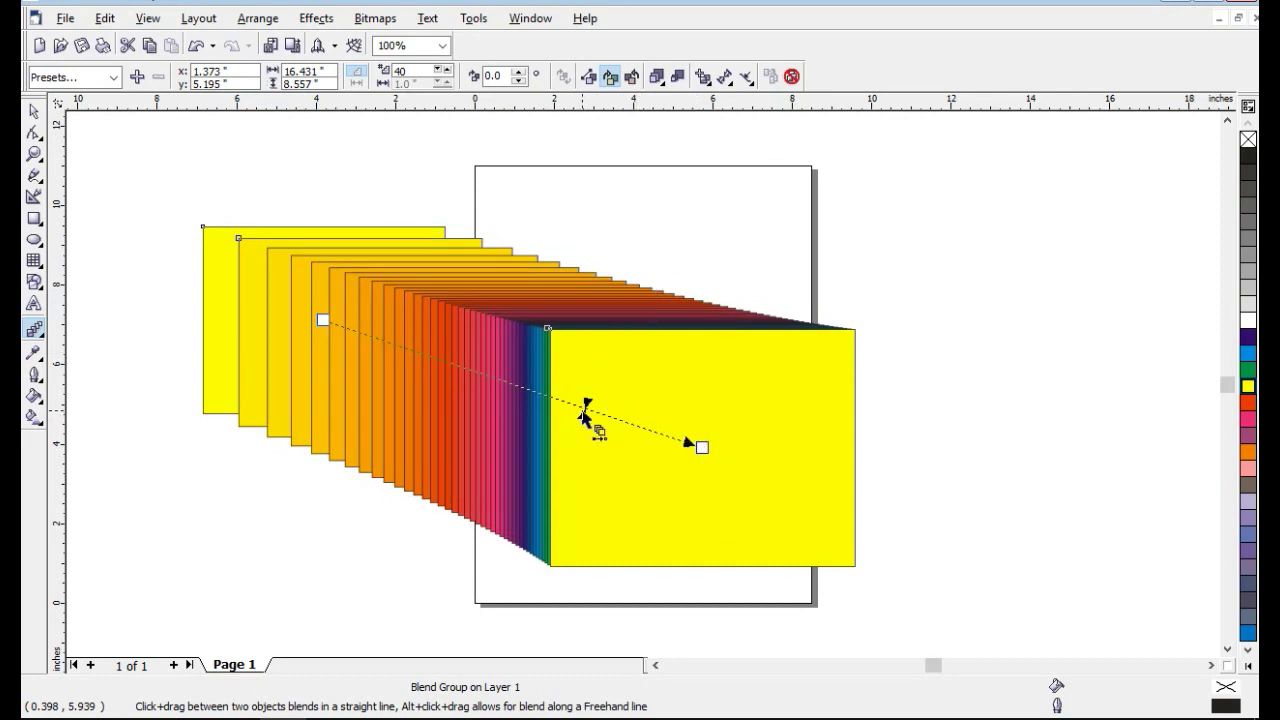
pyautogui.moveTo(576, 416)
pyautogui.mouseDown()
pyautogui.moveTo(380, 340)
pyautogui.moveTo(572, 406)
pyautogui.mouseUp()
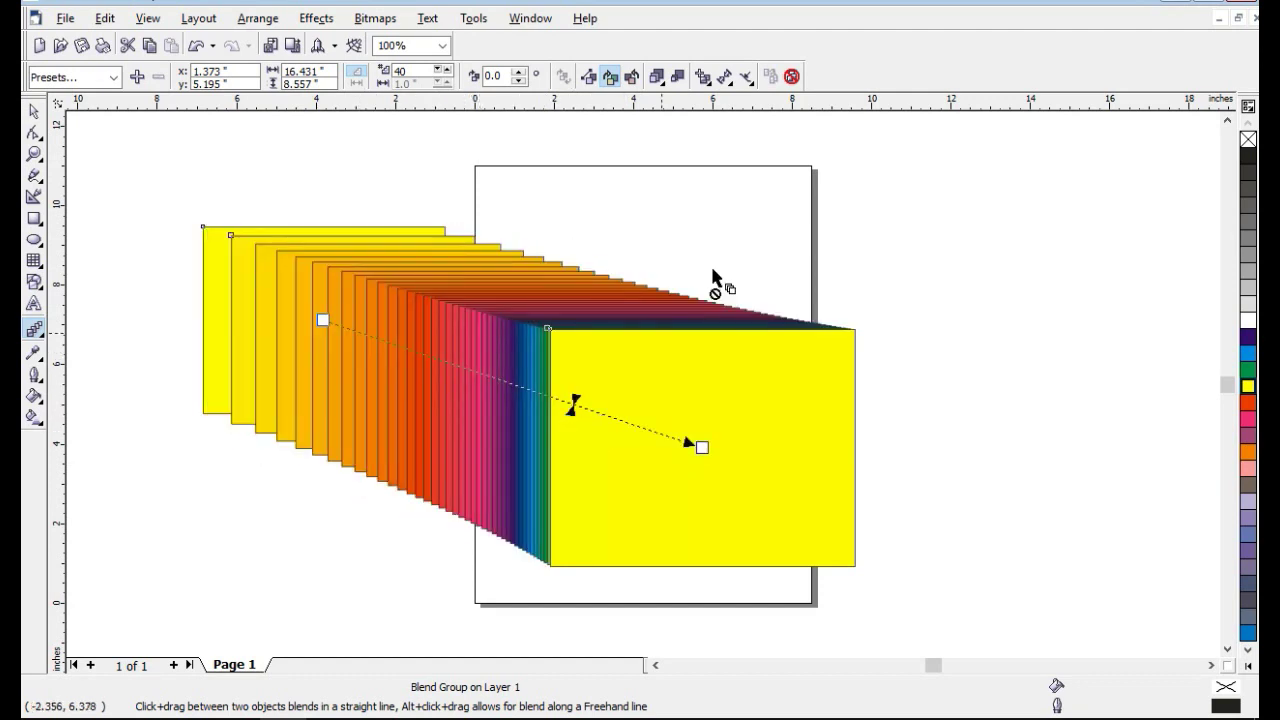
# - Clear the blend and delete the smaller yellow rectangle beside the page
pyautogui.click(790, 80)
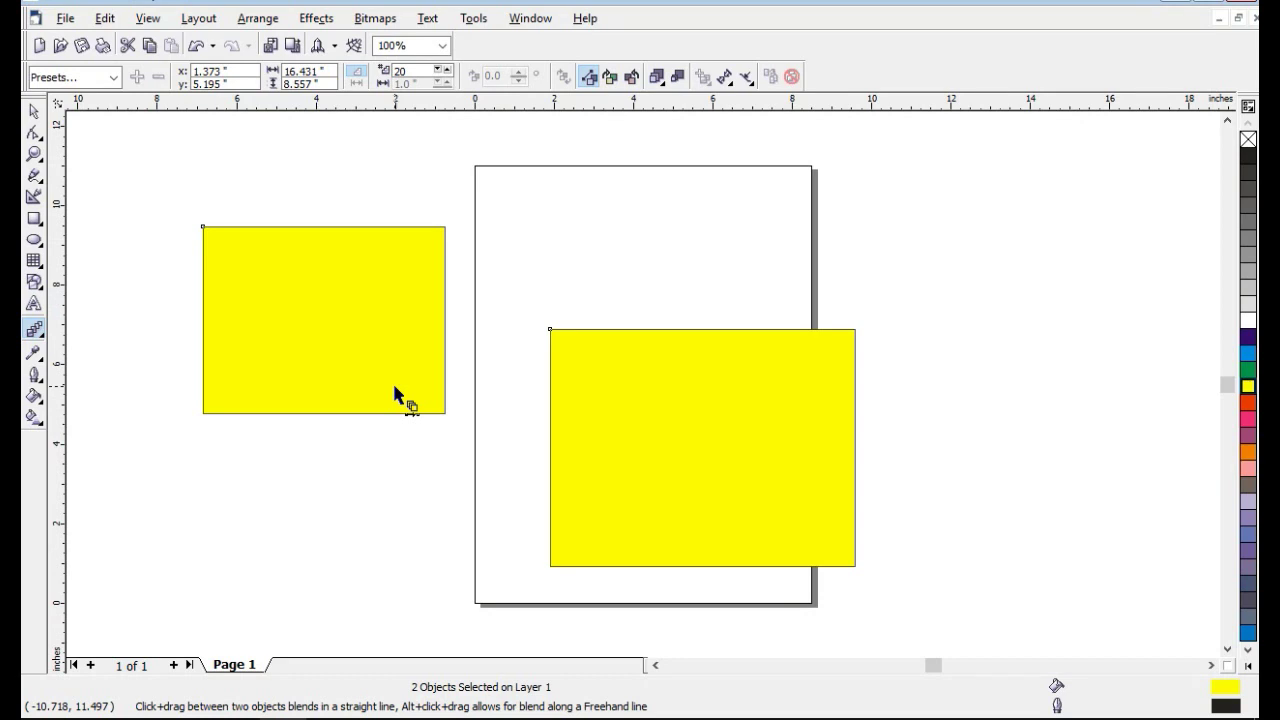
pyautogui.click(35, 113)
pyautogui.click(306, 300)
pyautogui.click(266, 311)
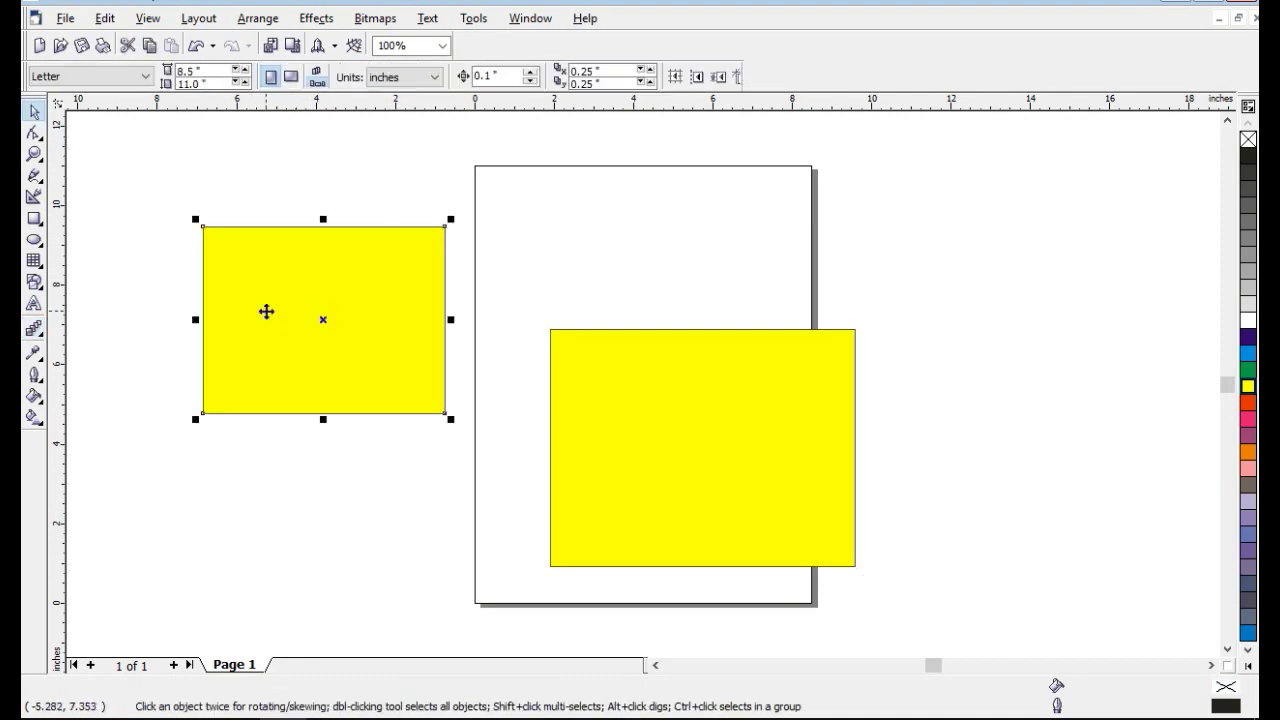
pyautogui.press('Delete')
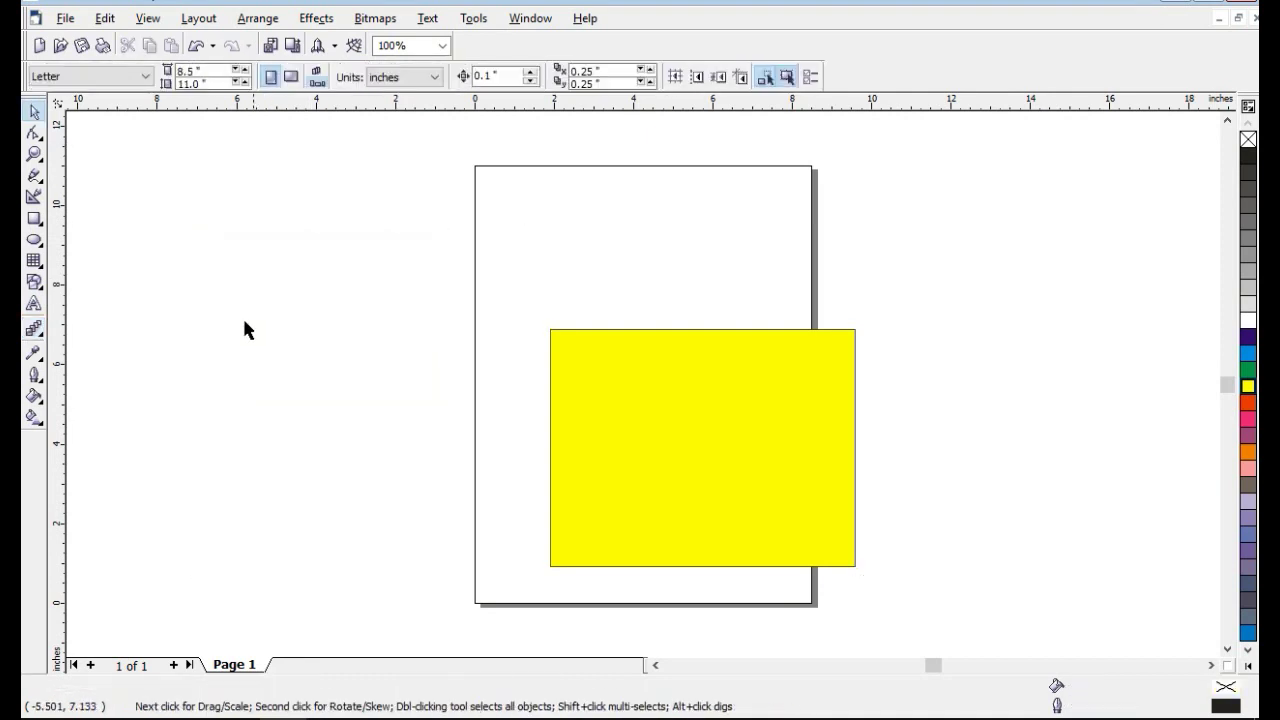
# - Draw an ellipse beside the page and blend it with the yellow rectangle using 20 steps
pyautogui.click(34, 240)
pyautogui.moveTo(176, 228); pyautogui.dragTo(428, 451)
pyautogui.click(34, 330)
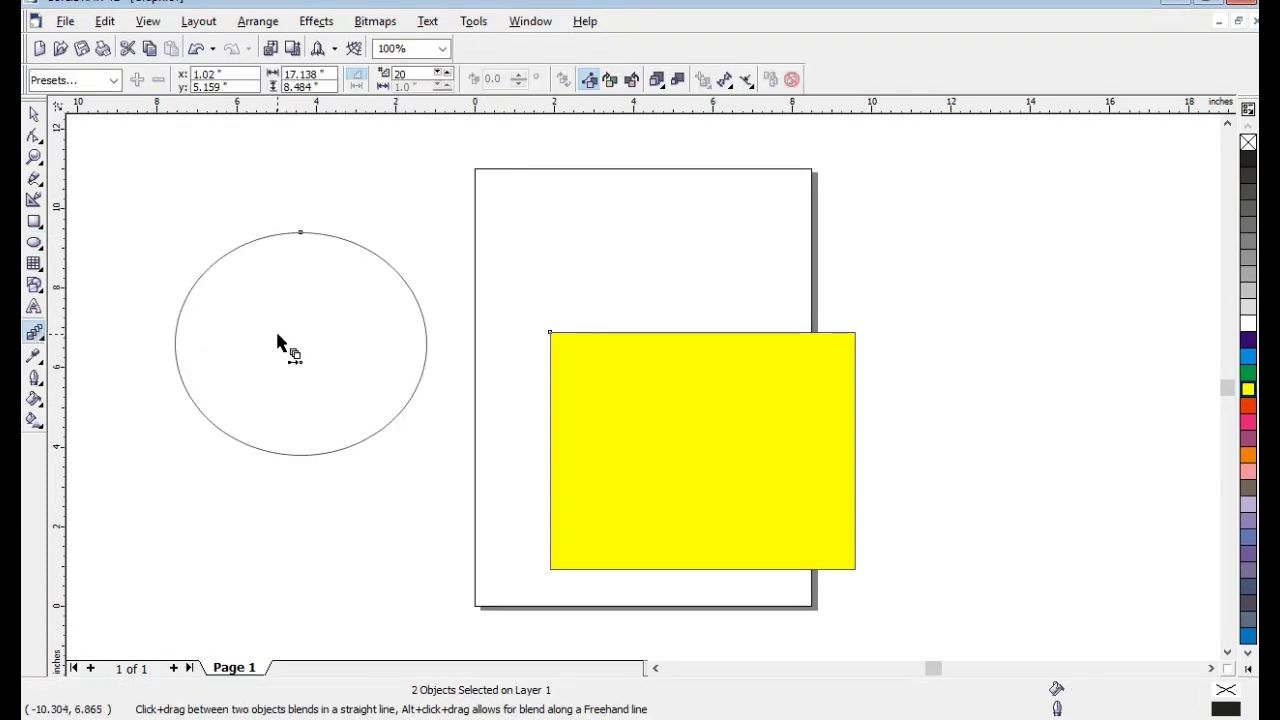
pyautogui.moveTo(276, 306); pyautogui.dragTo(708, 464)
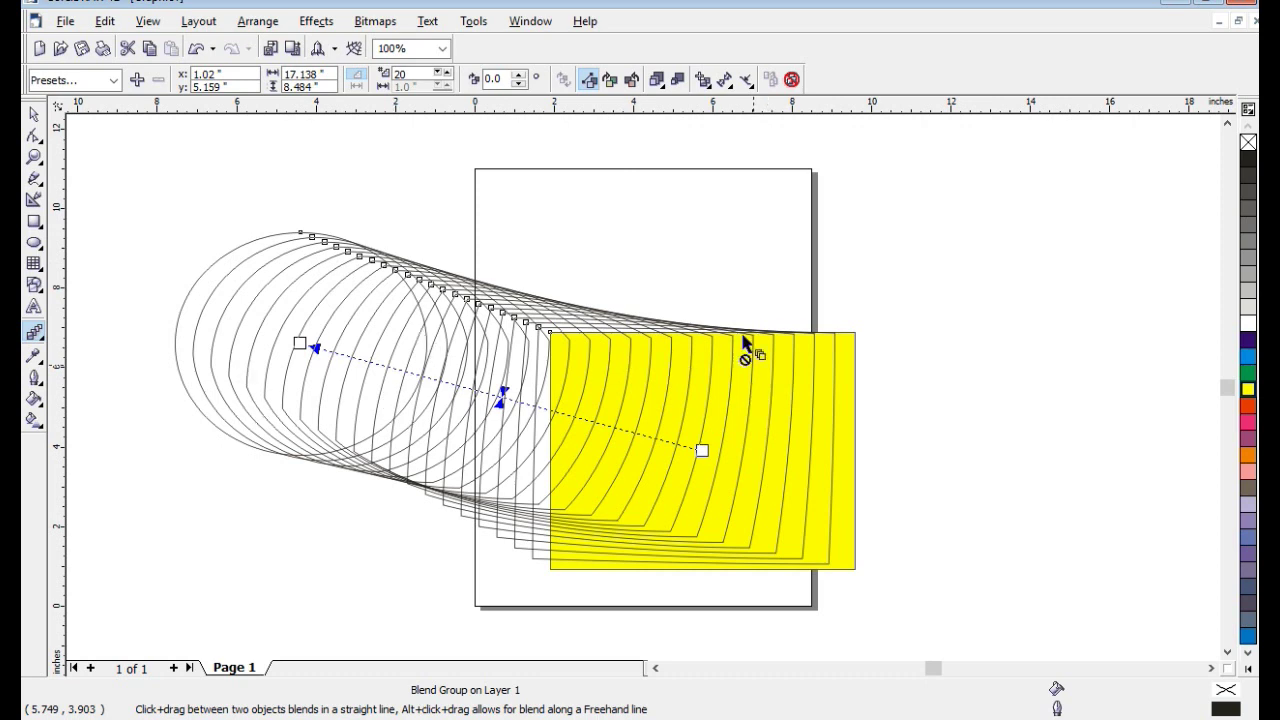
# - Fill the ellipse-to-rectangle blend orange and apply a counterclockwise colour progression to it
pyautogui.click(631, 80)
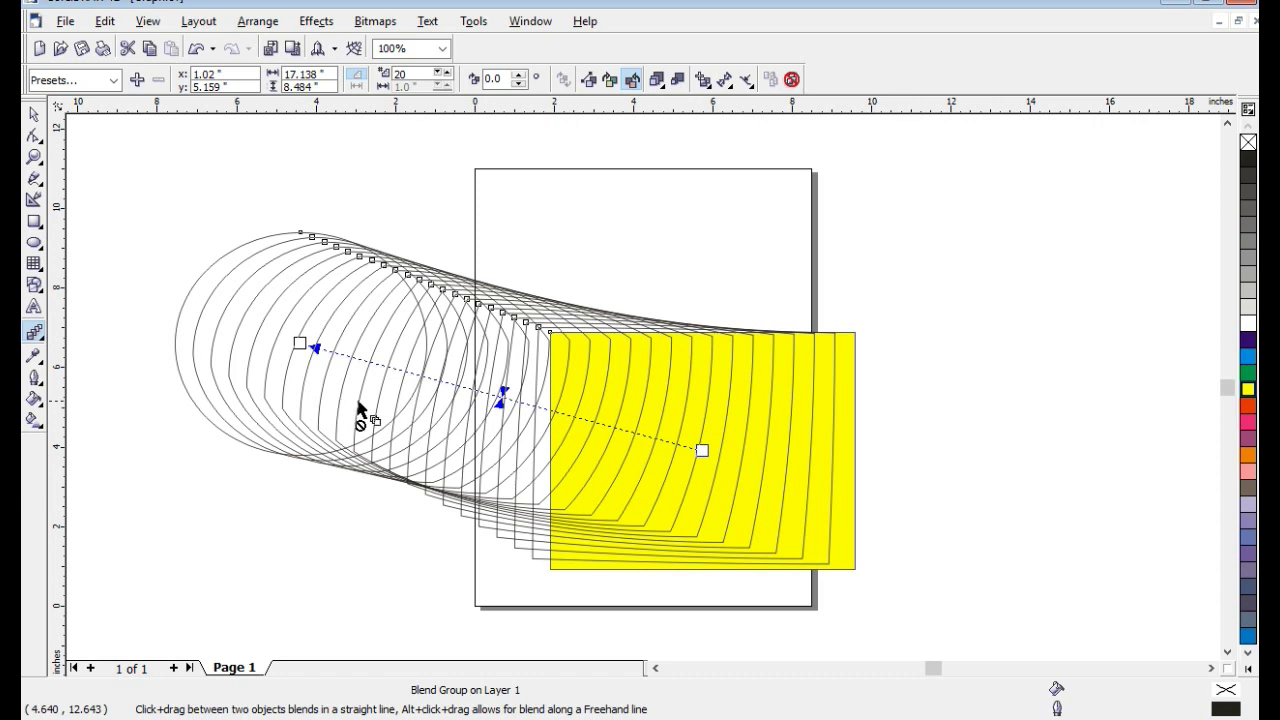
pyautogui.click(1248, 455)
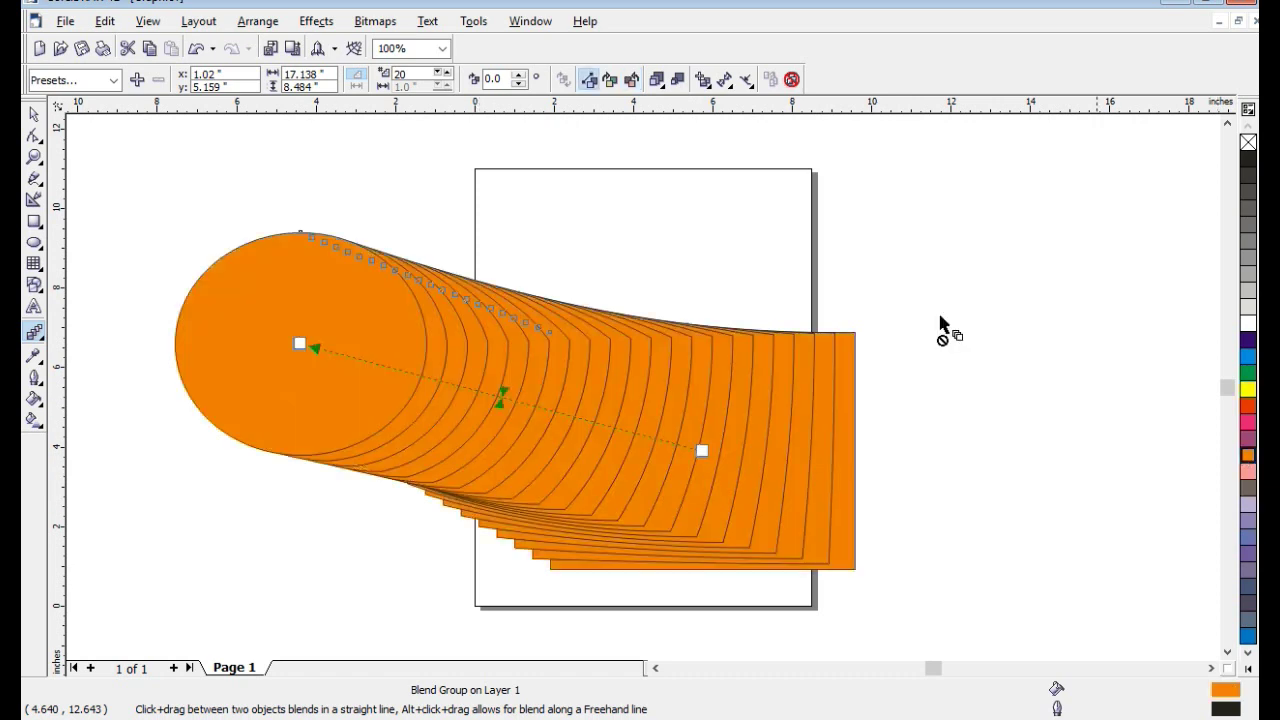
pyautogui.click(610, 80)
pyautogui.click(632, 82)
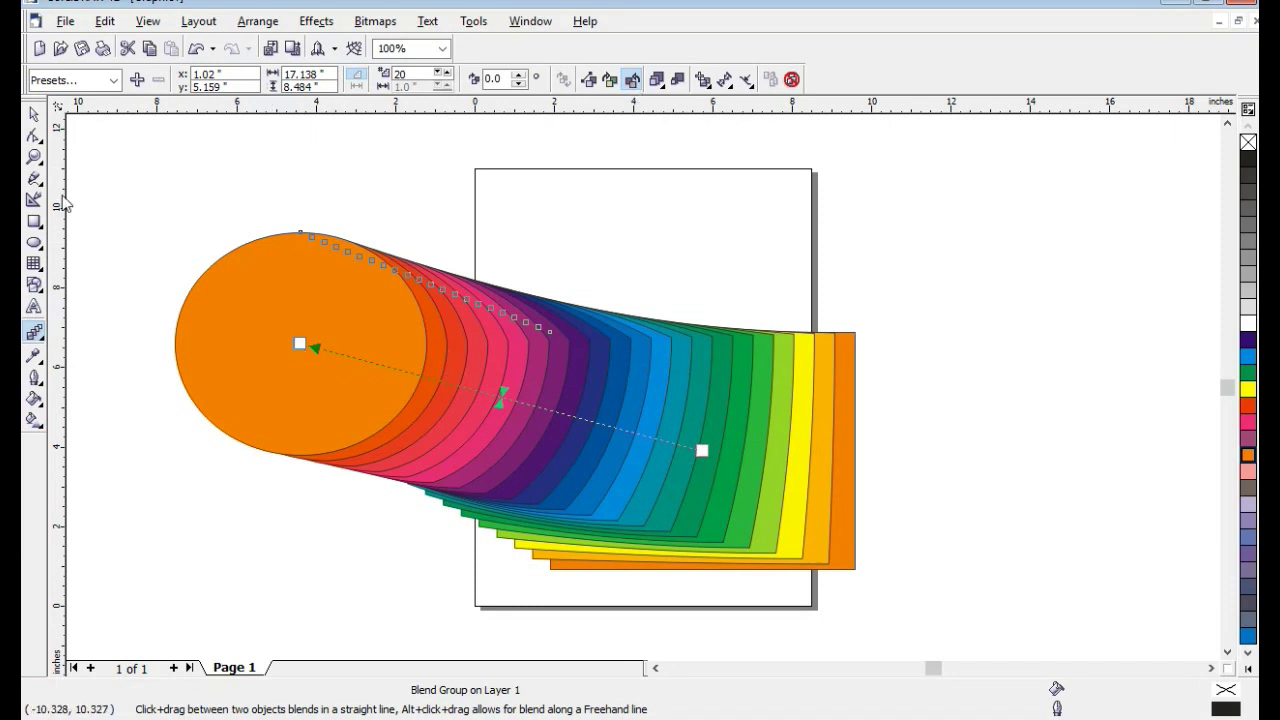
# - Clear the blend between the ellipse and the rectangle, then delete the ellipse
pyautogui.click(35, 117)
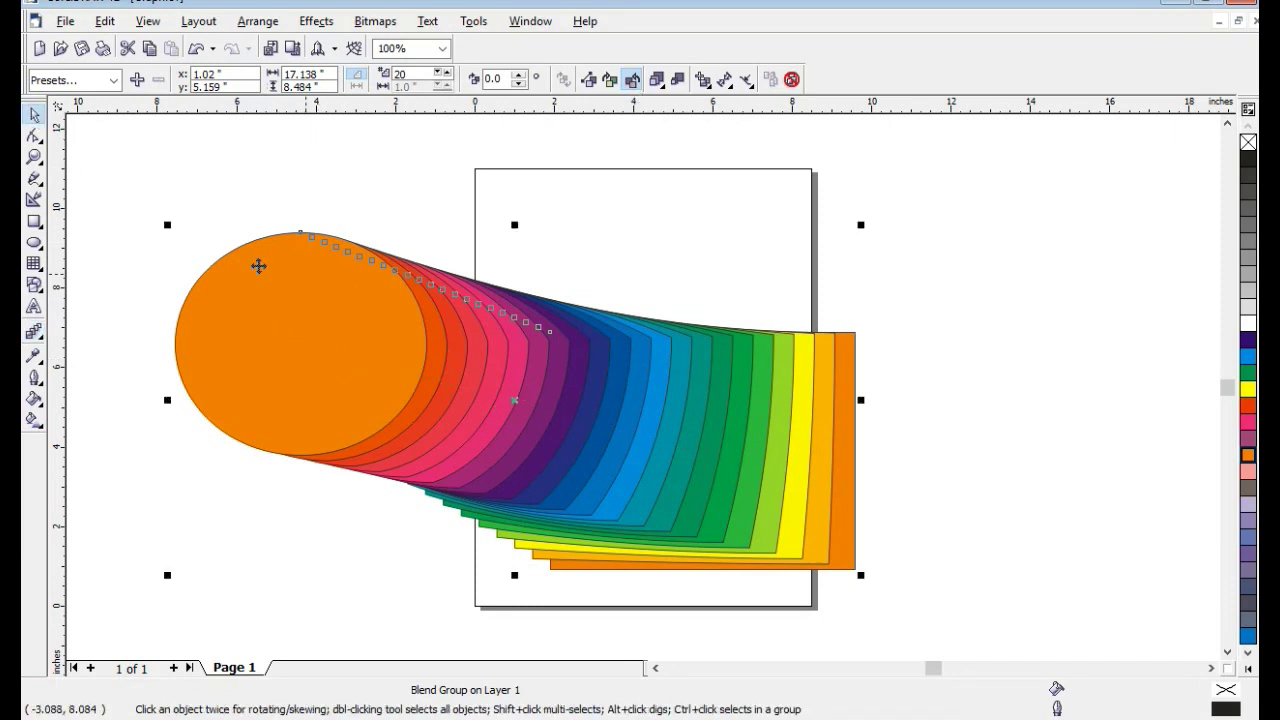
pyautogui.click(791, 82)
pyautogui.click(432, 243)
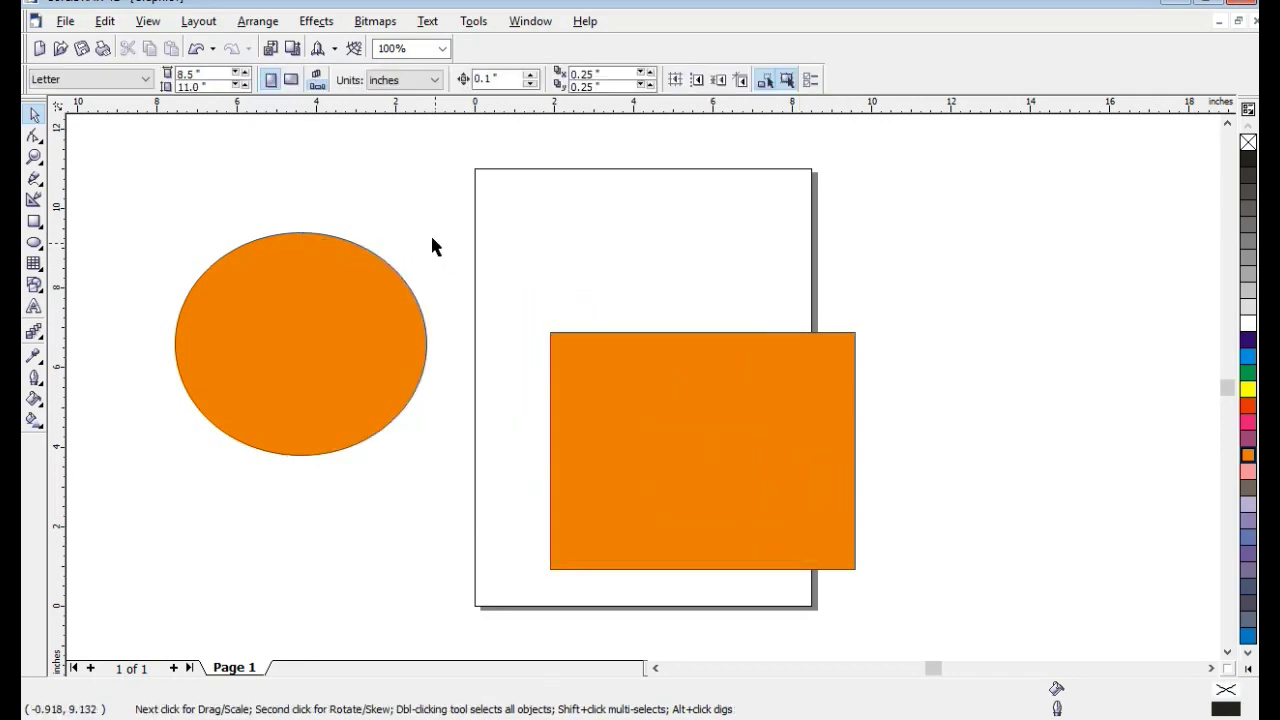
pyautogui.click(313, 343)
pyautogui.press('Delete')
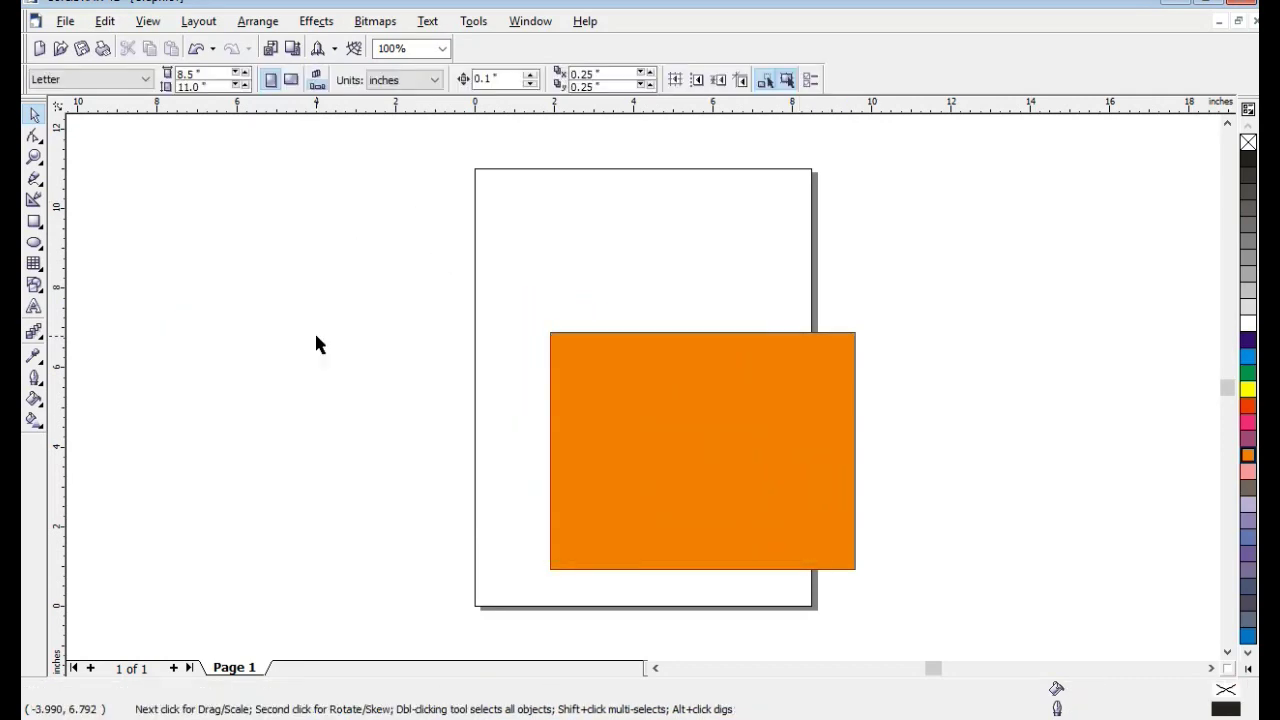
# - Move the rectangle across the page's right edge and apply an outside contour with 5 steps and a 0.1-inch offset
pyautogui.moveTo(612, 466); pyautogui.dragTo(740, 440)
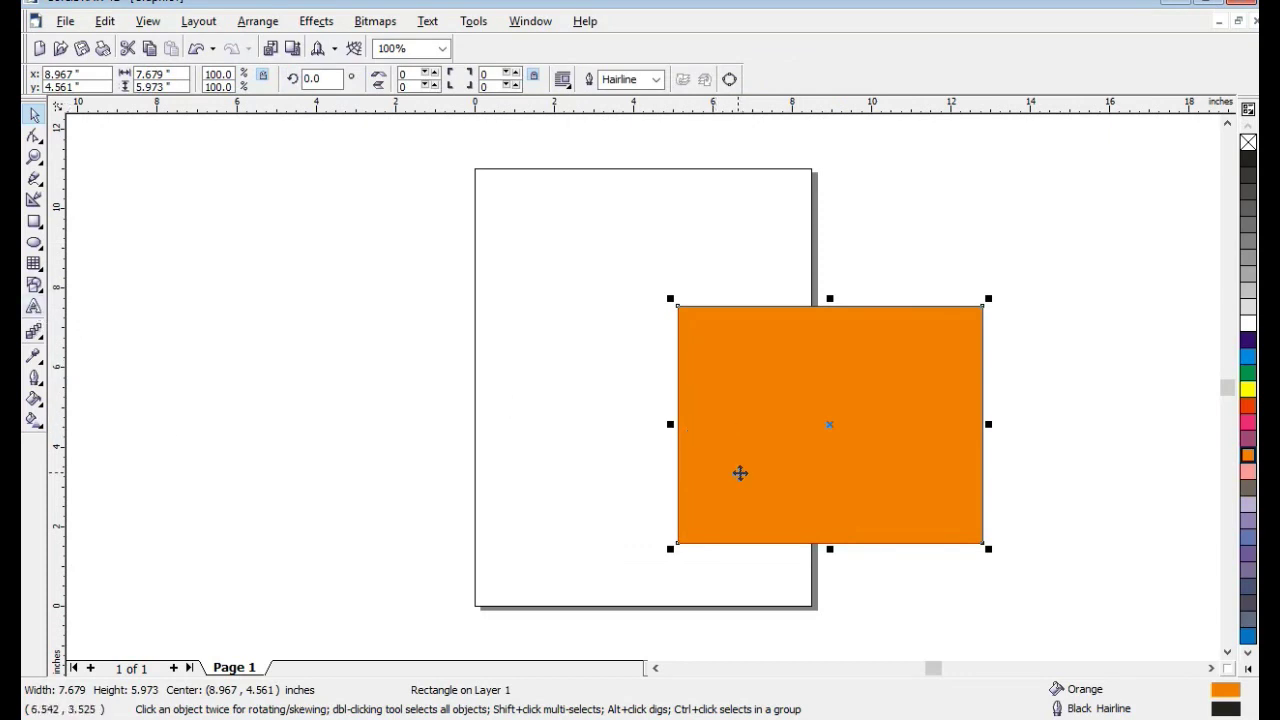
pyautogui.moveTo(740, 471); pyautogui.dragTo(823, 448)
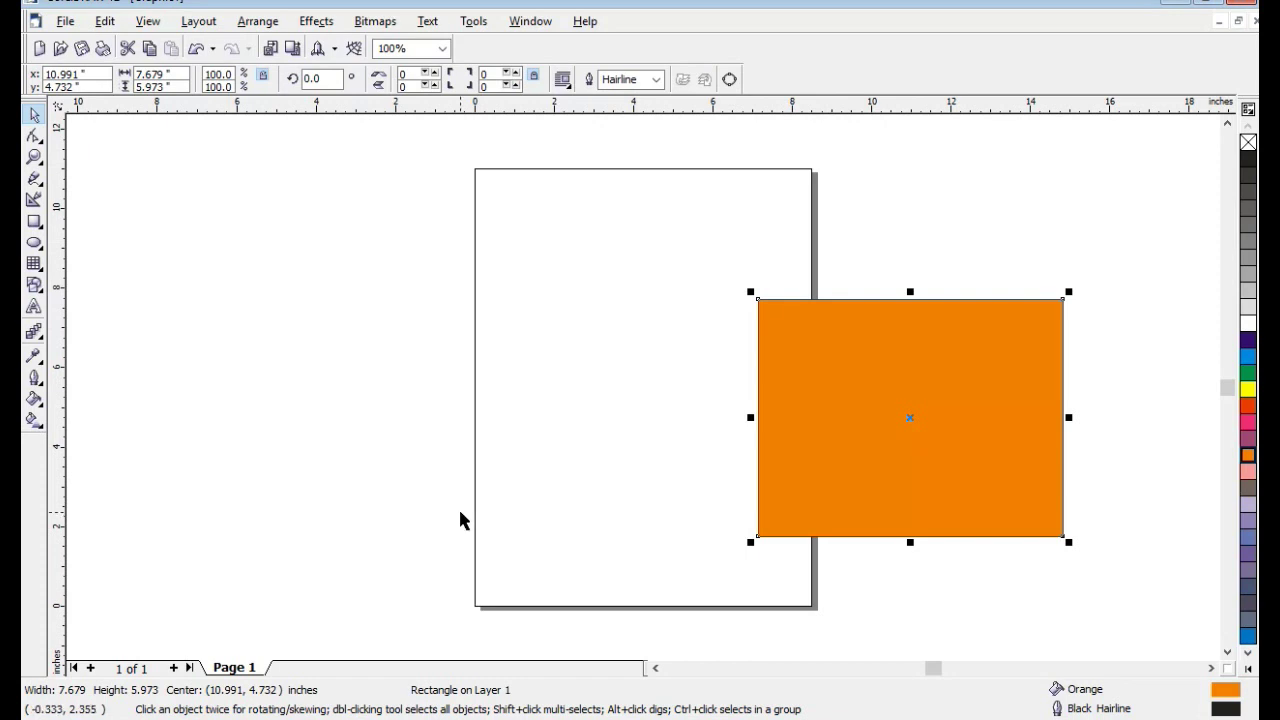
pyautogui.click(40, 336)
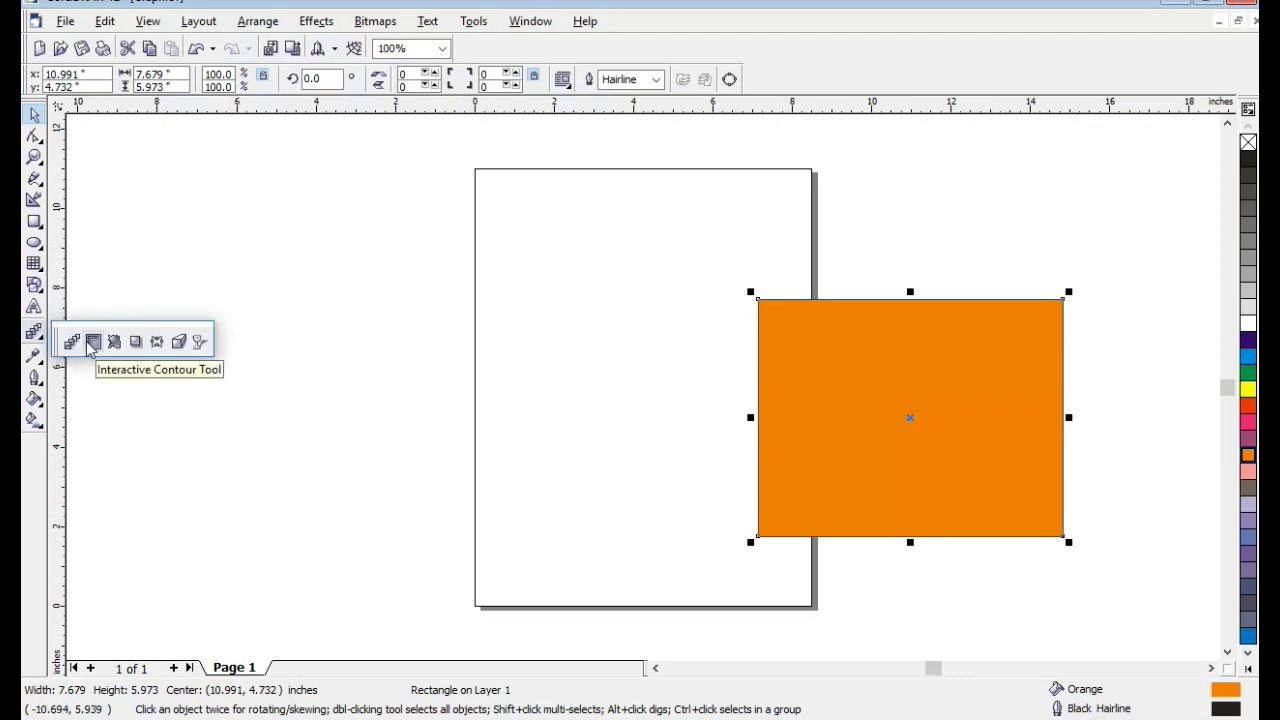
pyautogui.click(92, 342)
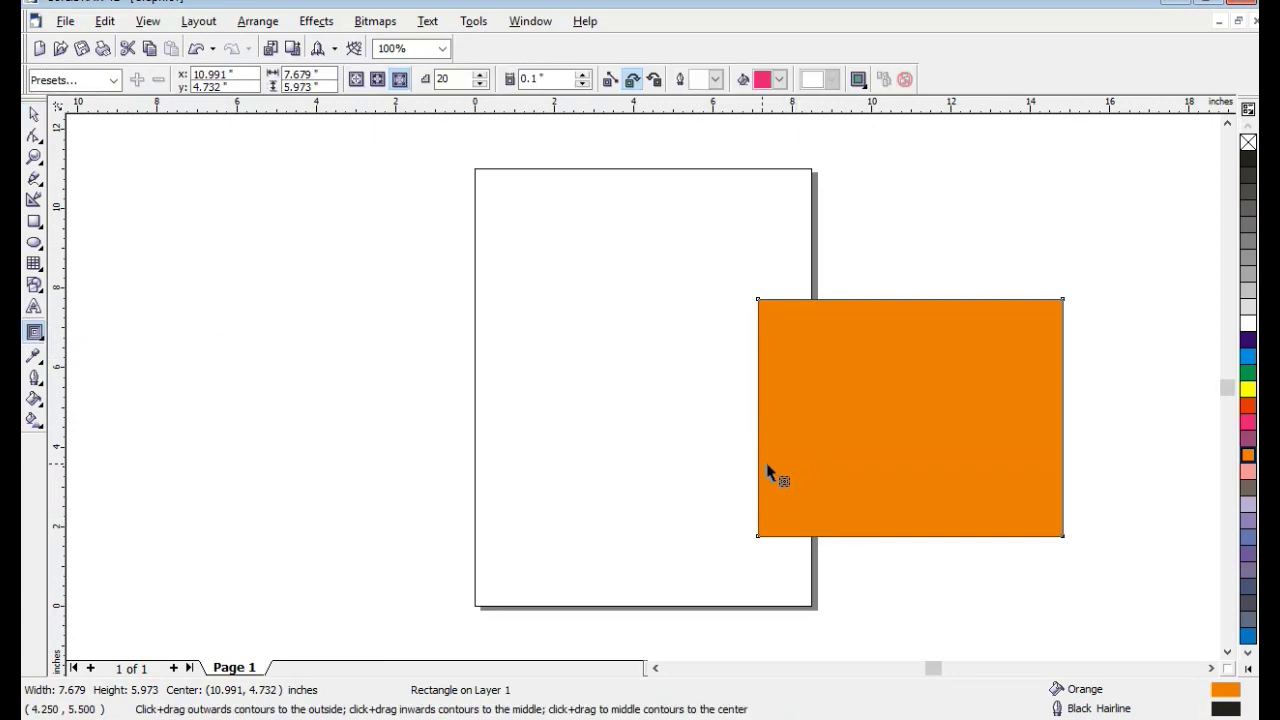
pyautogui.moveTo(767, 472); pyautogui.dragTo(775, 568)
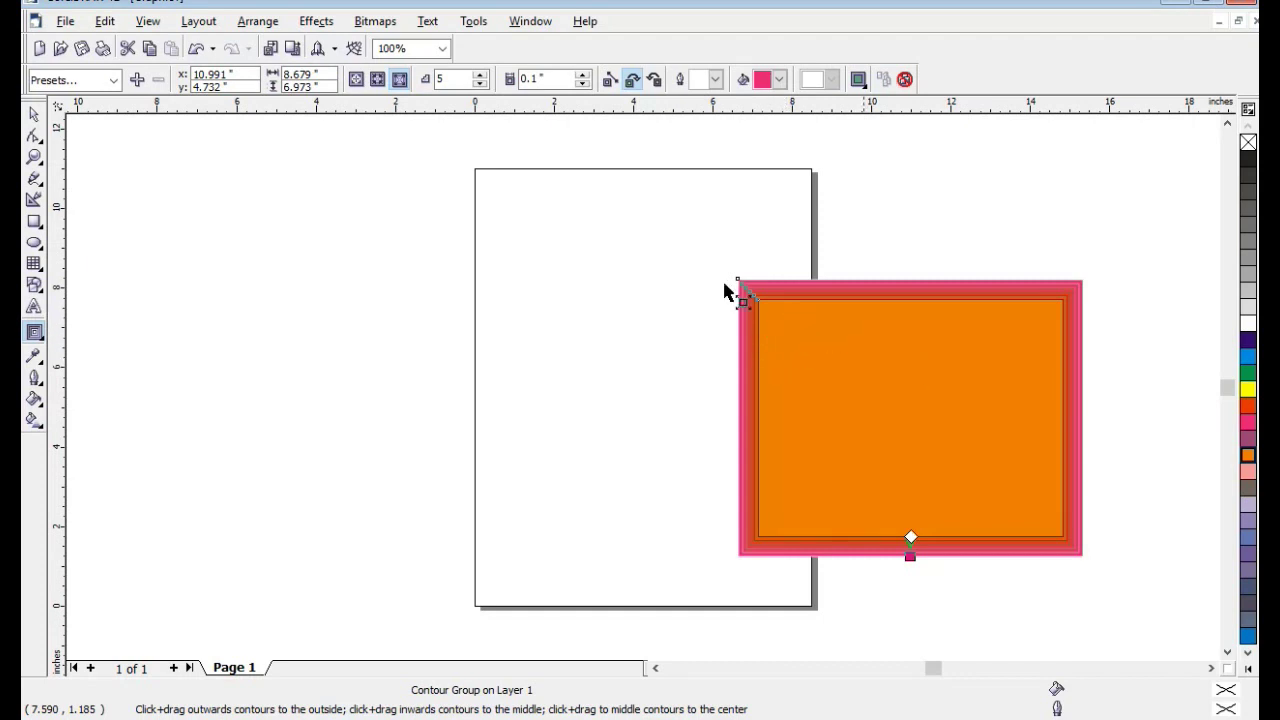
# - Try the inside and to-center contour directions on the rectangle, then set the contour back to outside
pyautogui.click(377, 79)
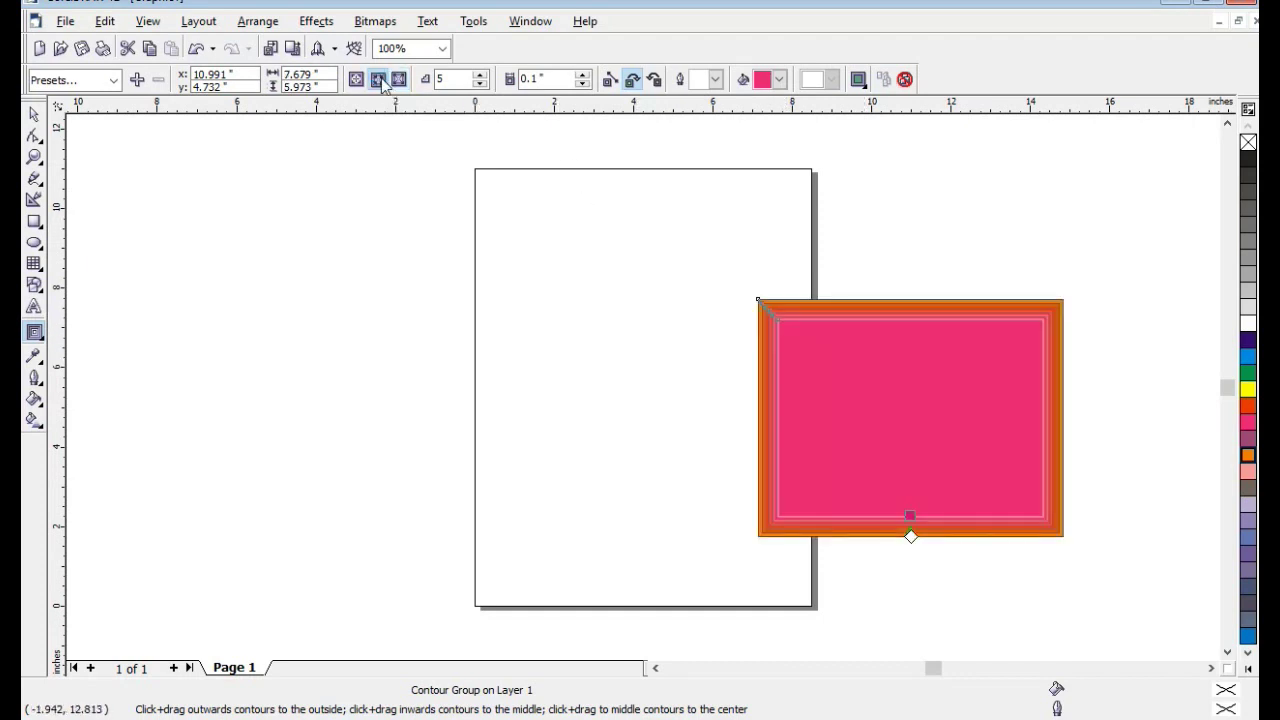
pyautogui.click(356, 79)
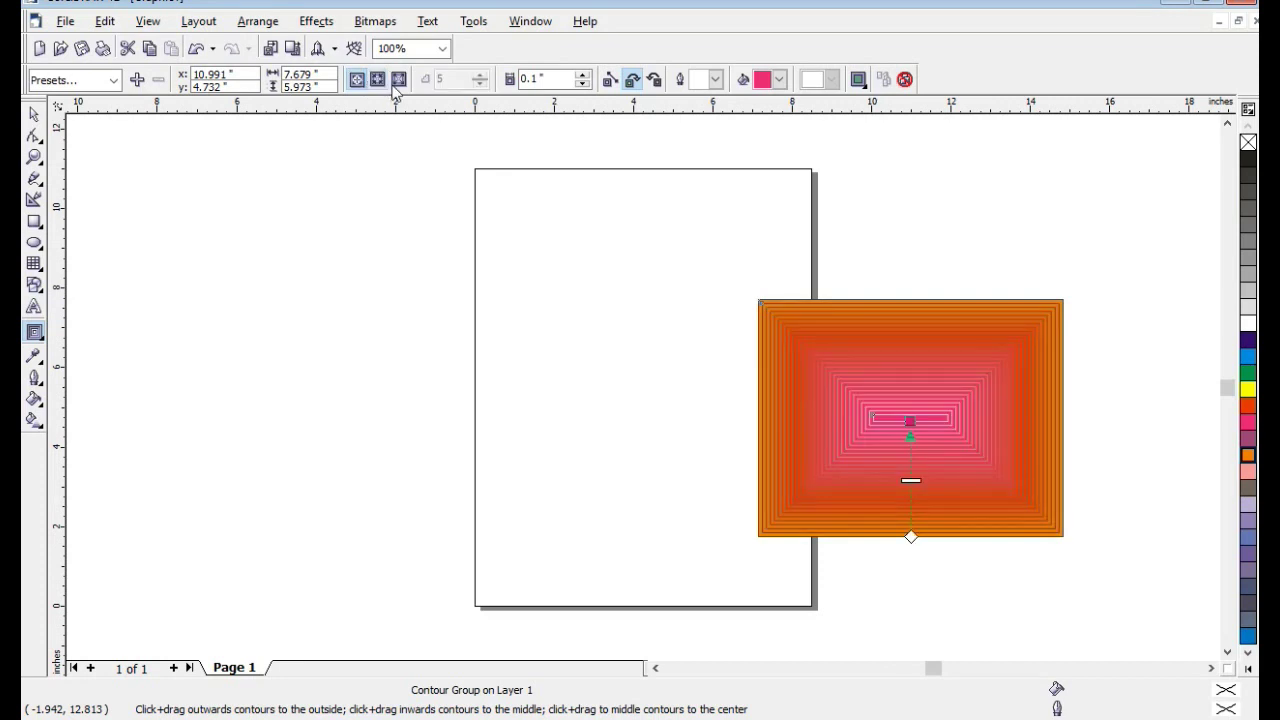
pyautogui.click(399, 79)
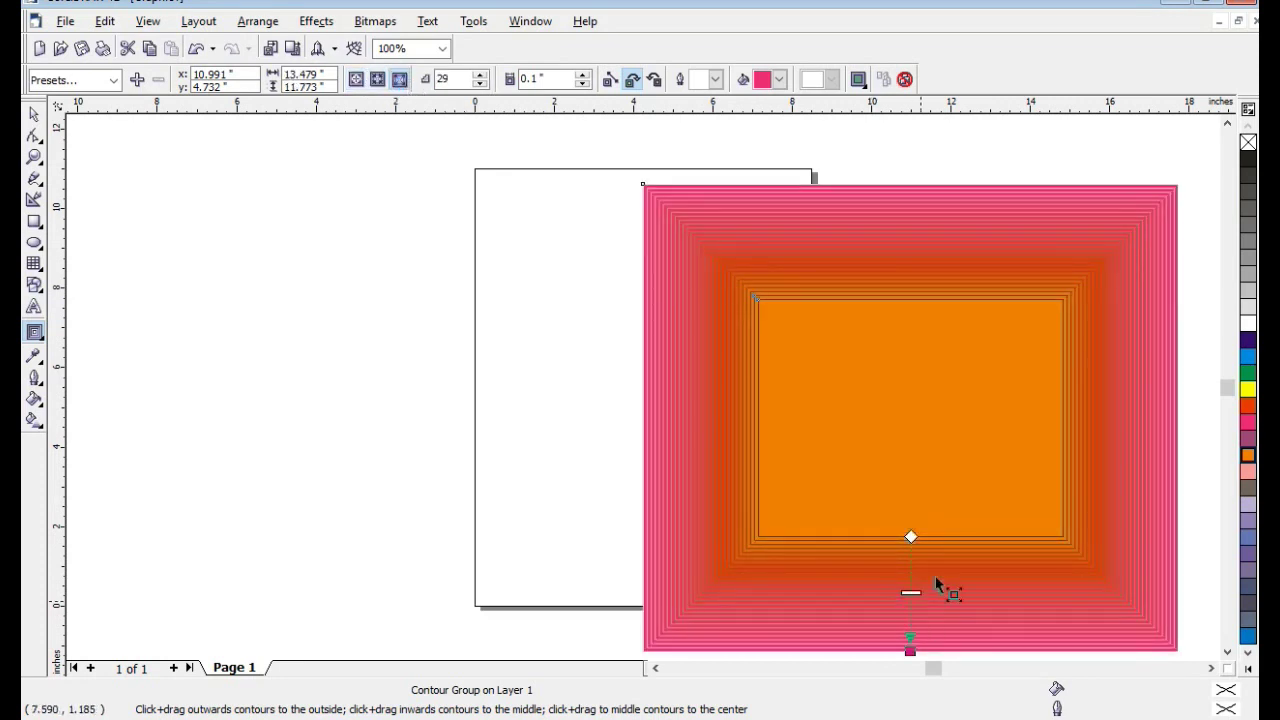
# - Set the contour's fill colour to dark purple and its outline colour to yellow, and fill the original rectangle yellow
pyautogui.moveTo(910, 537); pyautogui.dragTo(909, 550)
pyautogui.click(780, 80)
pyautogui.click(716, 80)
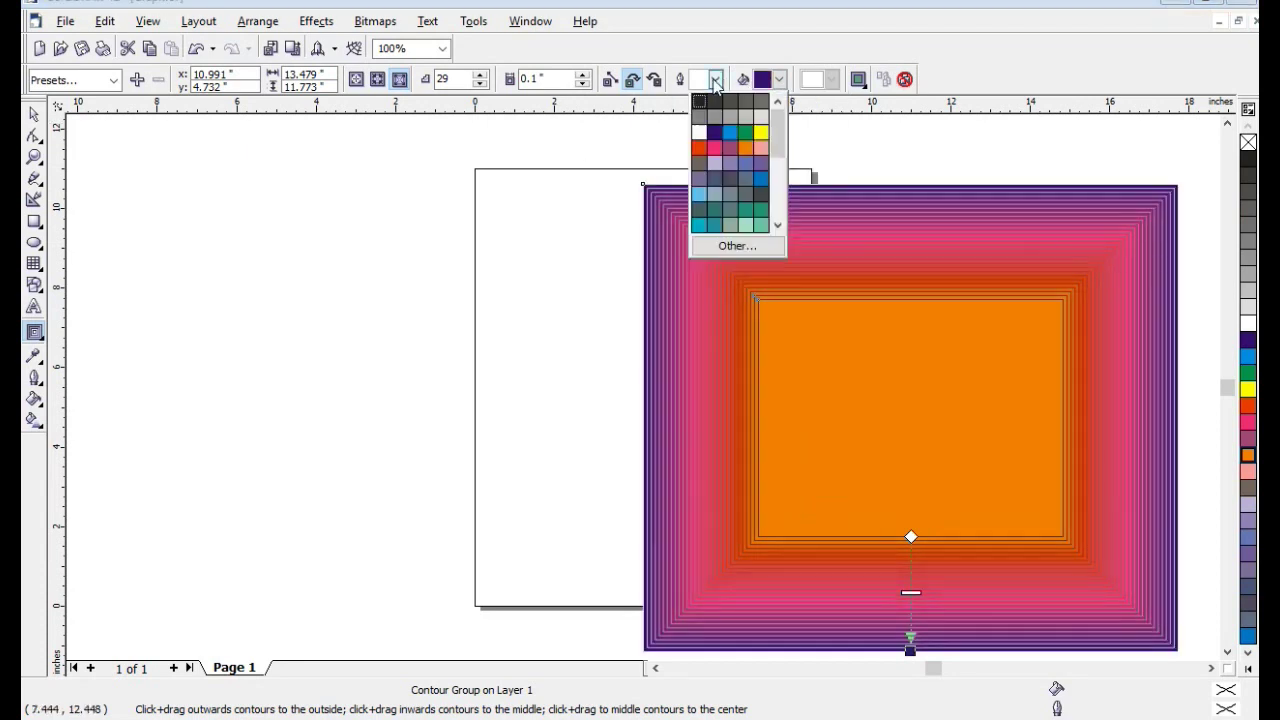
pyautogui.click(758, 139)
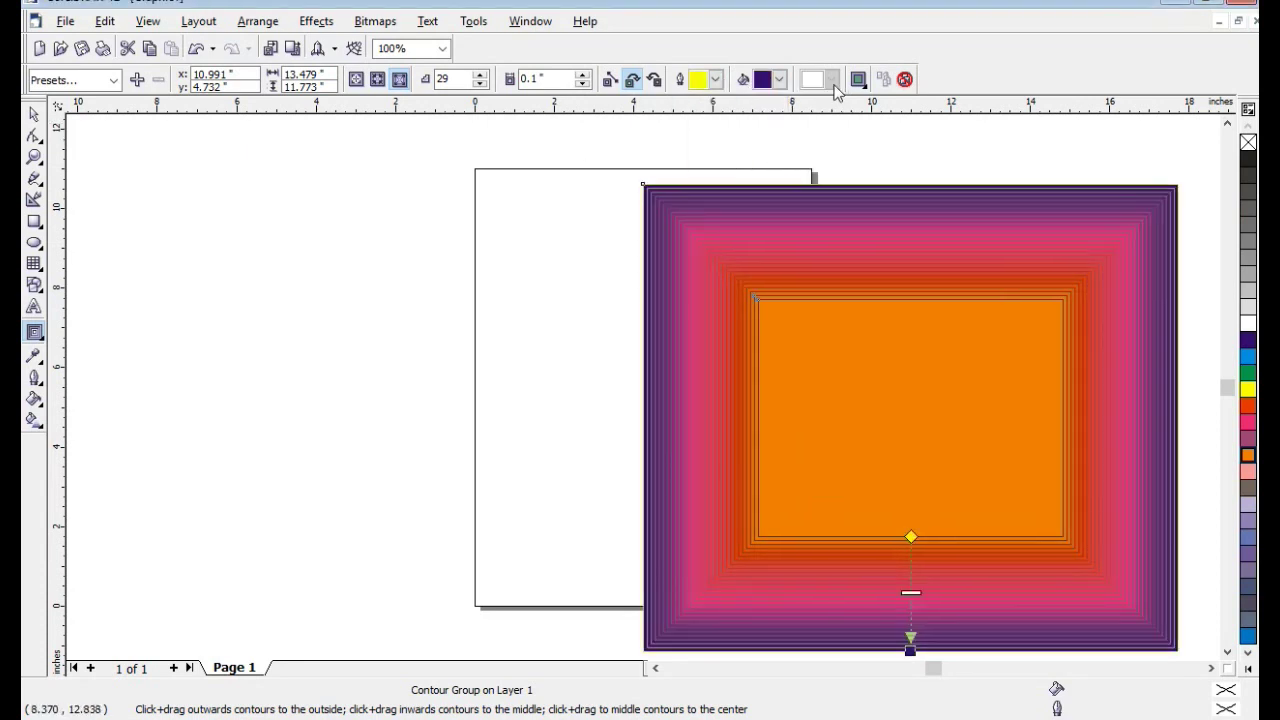
pyautogui.click(1250, 390)
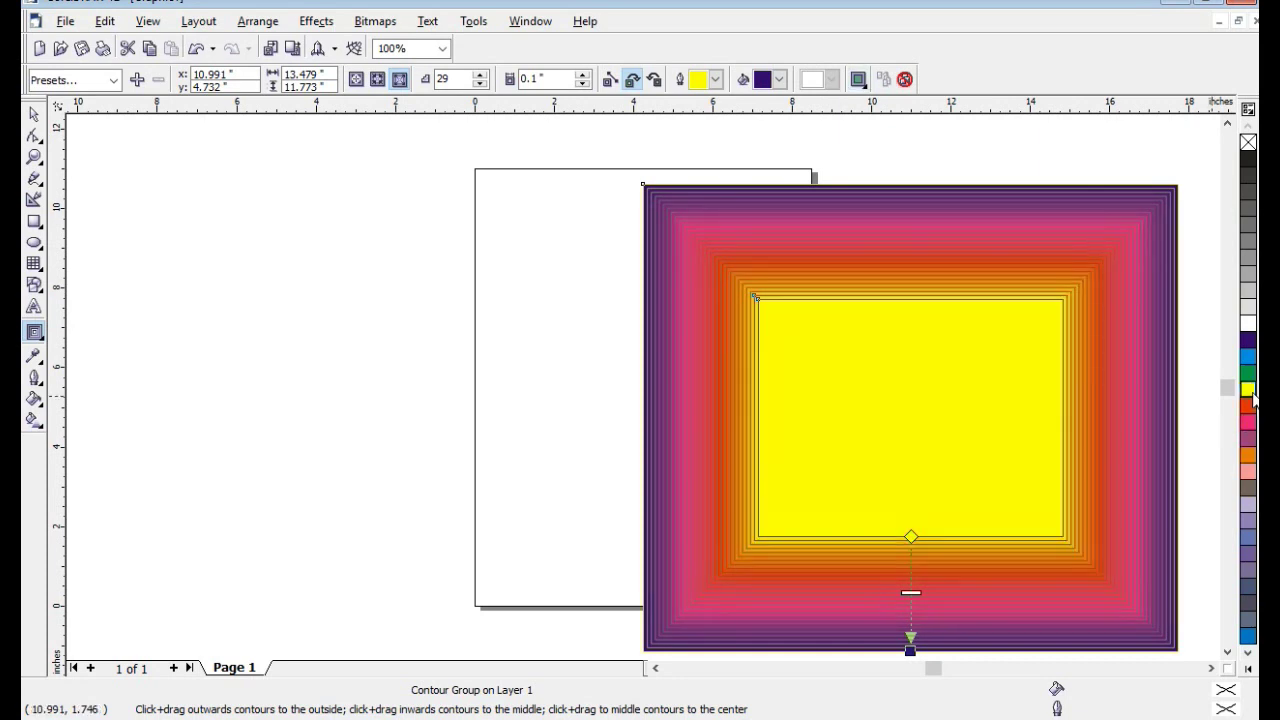
# - Try 60 contour steps on the rectangle, then replace them with a narrow outside contour from the contour presets
pyautogui.doubleClick(453, 79)
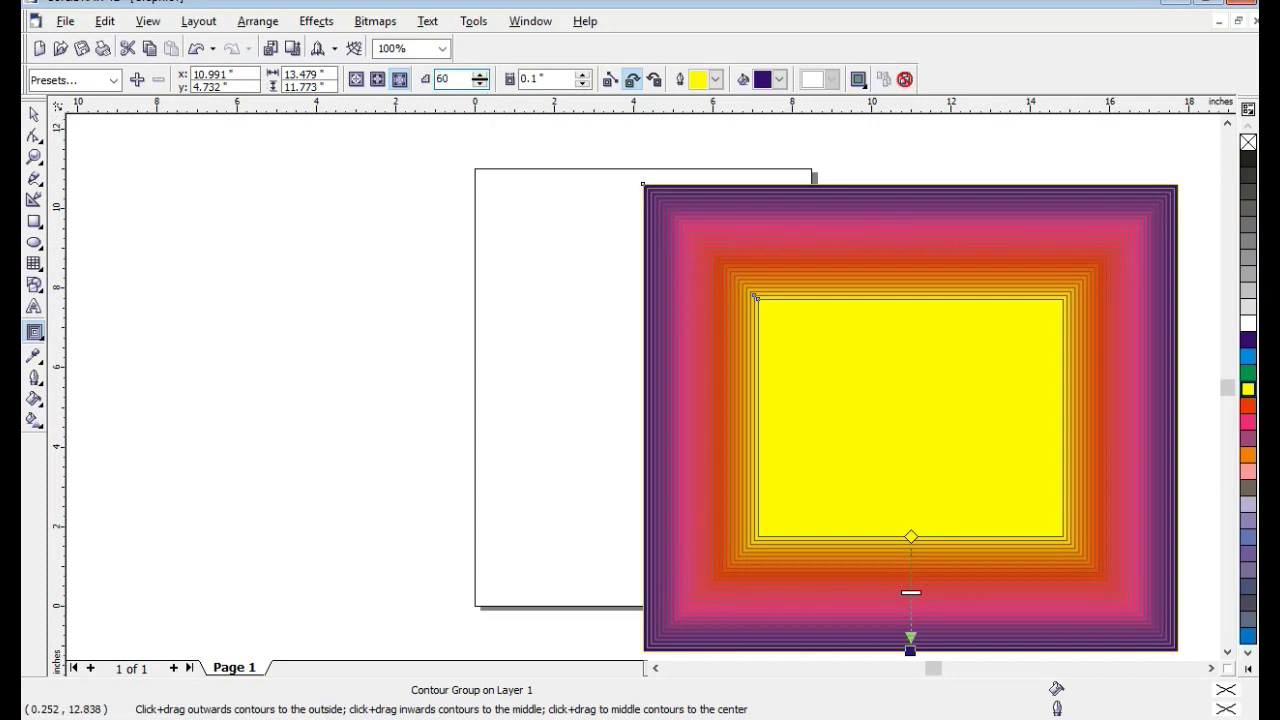
pyautogui.press('Return')
pyautogui.scroll(-3, 800, 423)
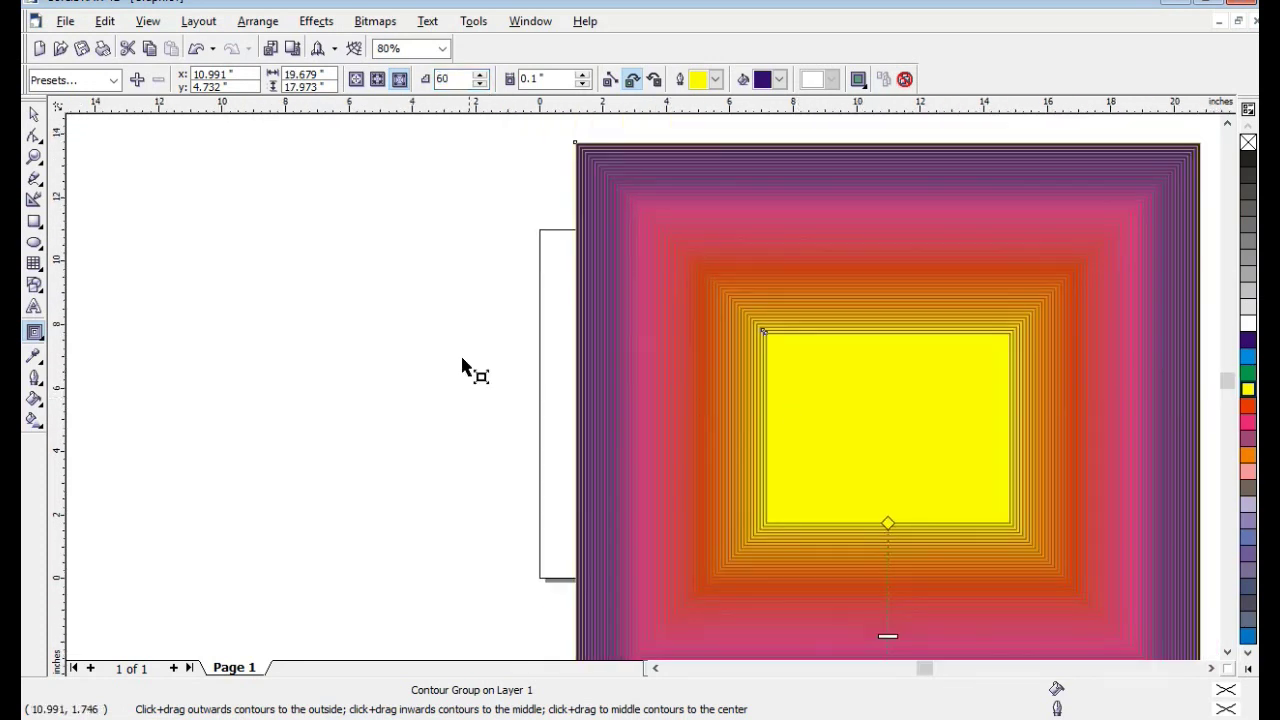
pyautogui.click(114, 80)
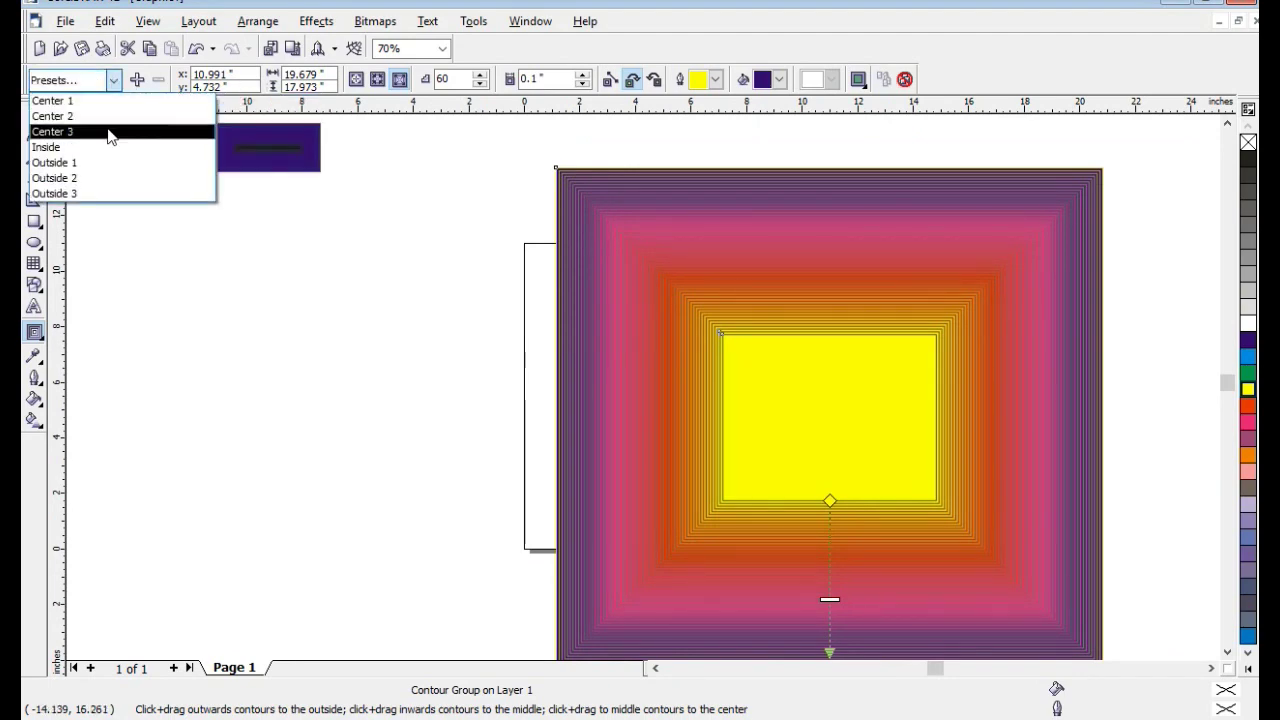
pyautogui.click(60, 147)
# - Add the artistic text "Admin" at about 176 pt beside the rectangle and give it a two-step outside contour with a 0.1-inch offset
pyautogui.press('F8')
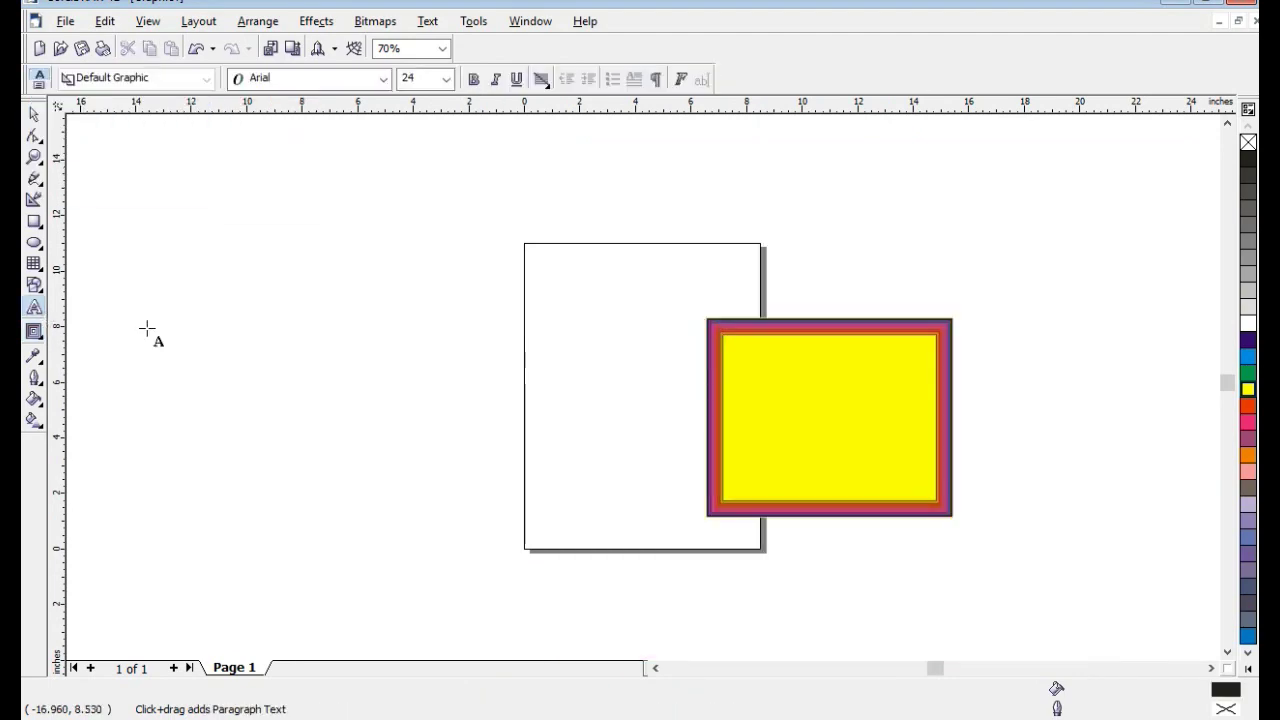
pyautogui.click(380, 355)
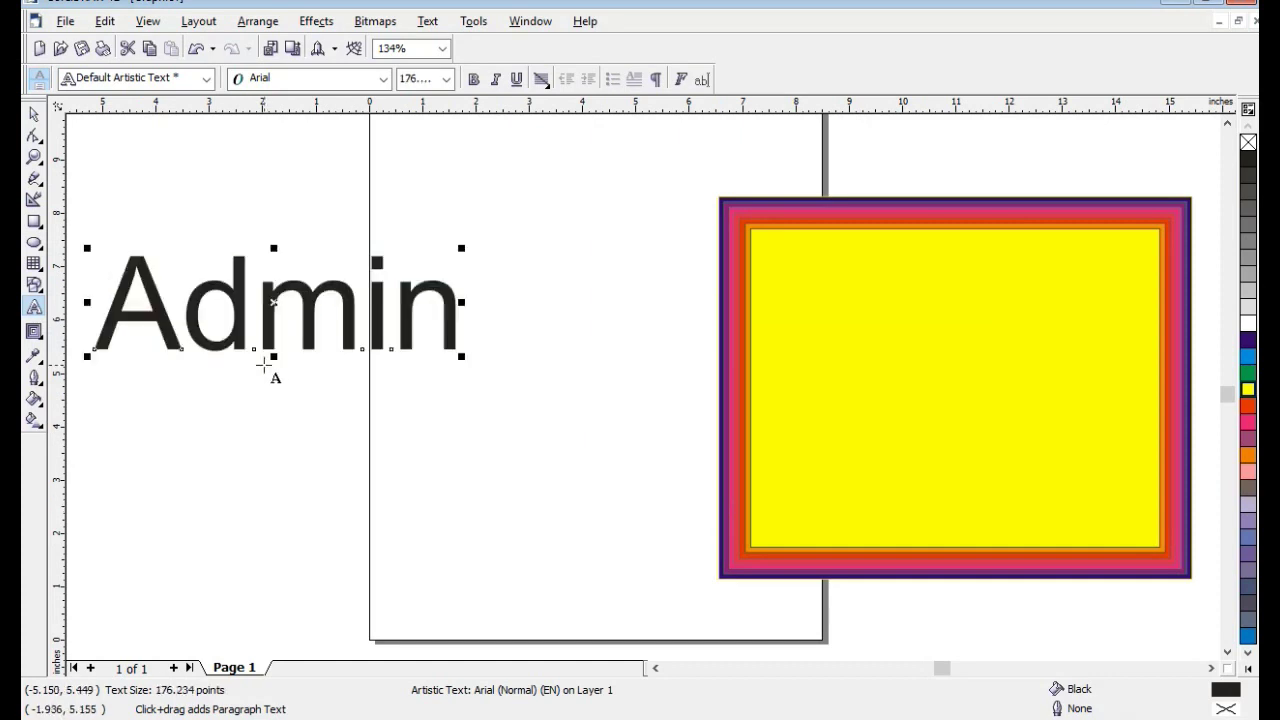
pyautogui.click(33, 333)
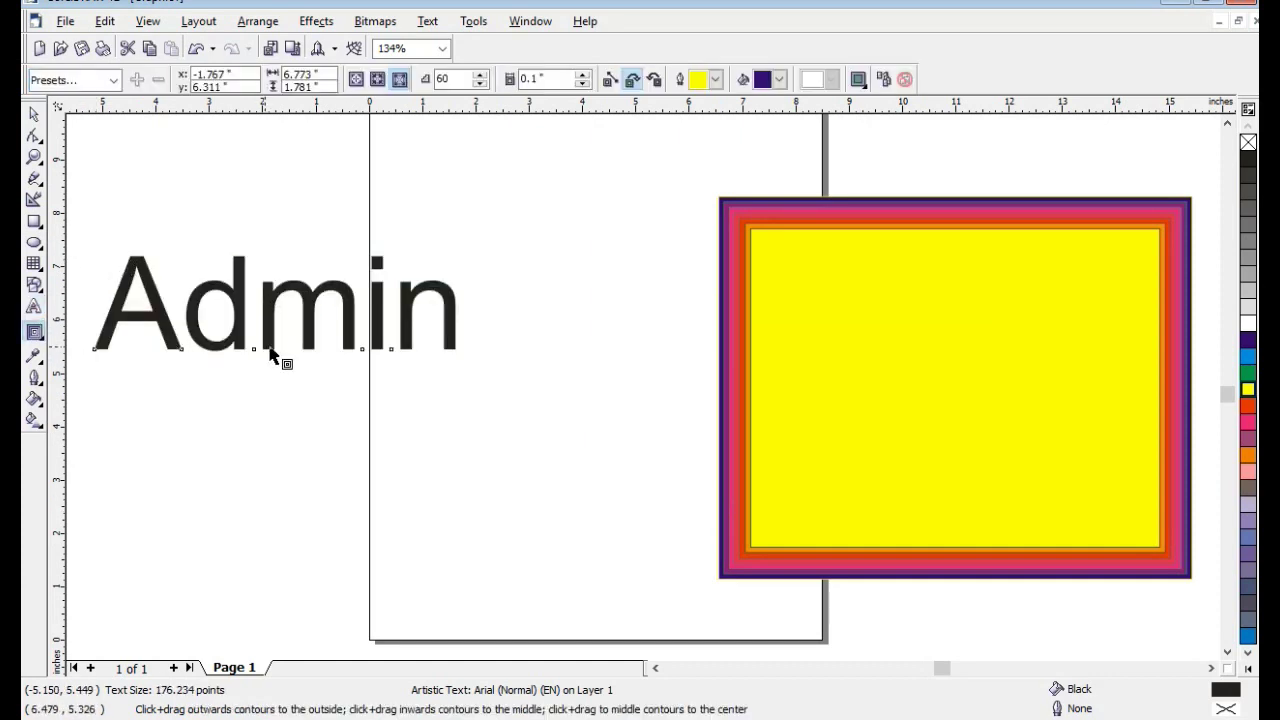
pyautogui.moveTo(274, 354); pyautogui.dragTo(277, 362)
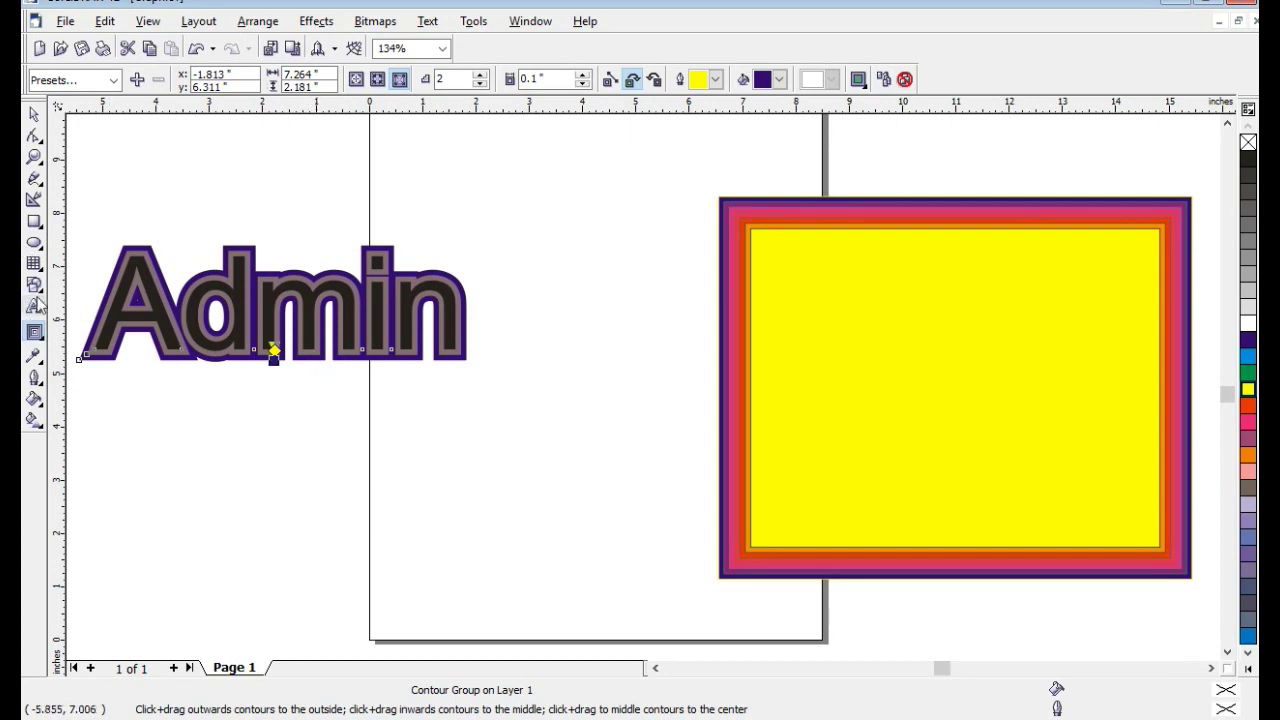
# - Set the text contour's fill colour to dark purple and fill the "Admin" text yellow
pyautogui.click(35, 117)
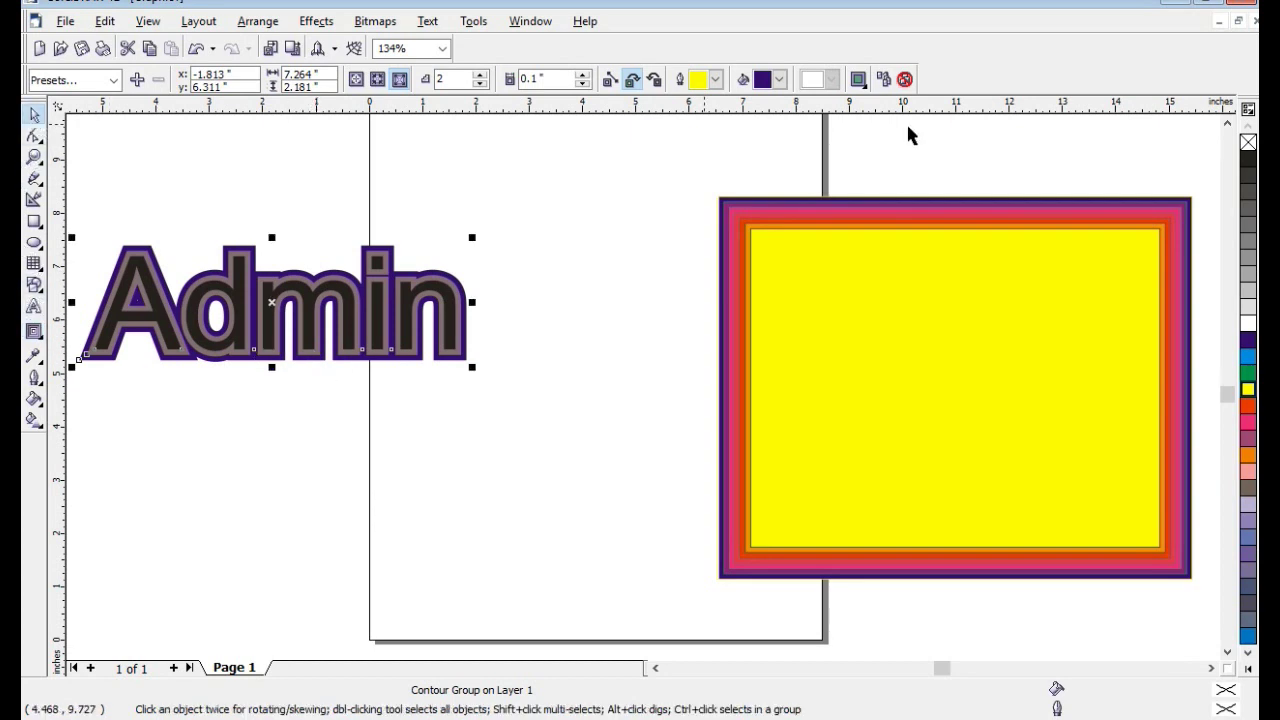
pyautogui.click(778, 80)
pyautogui.click(761, 130)
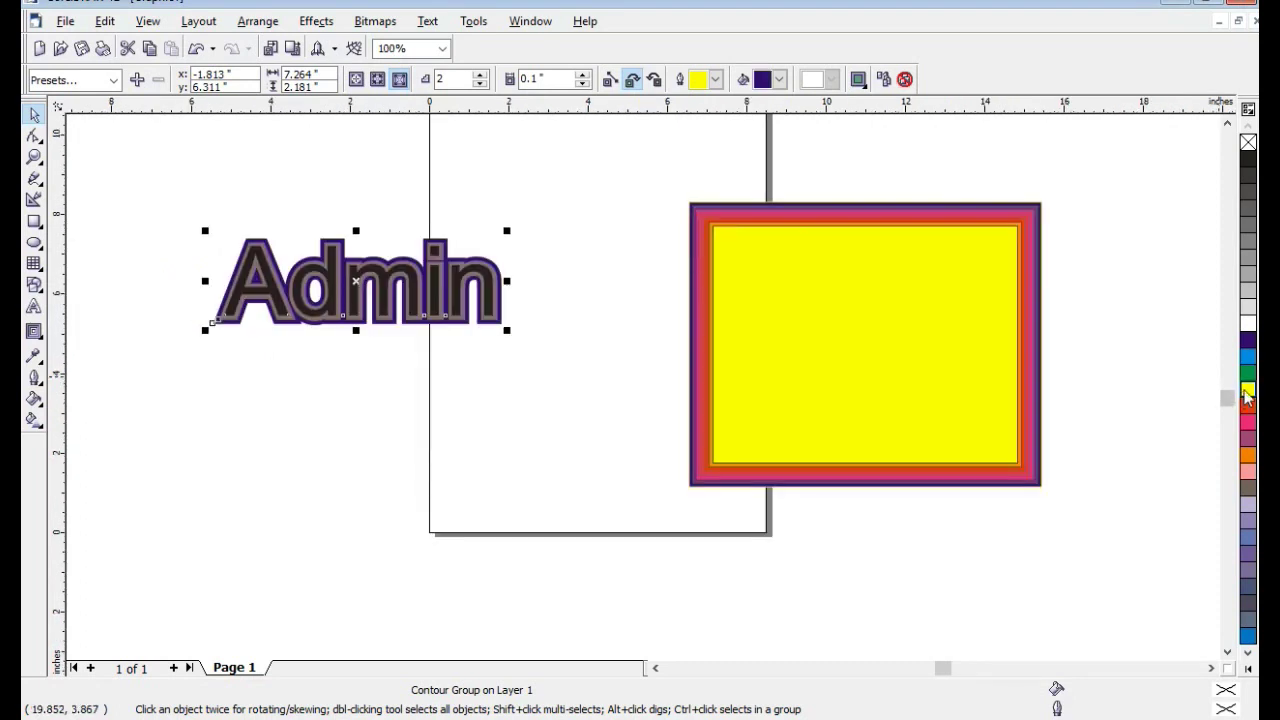
pyautogui.click(1247, 391)
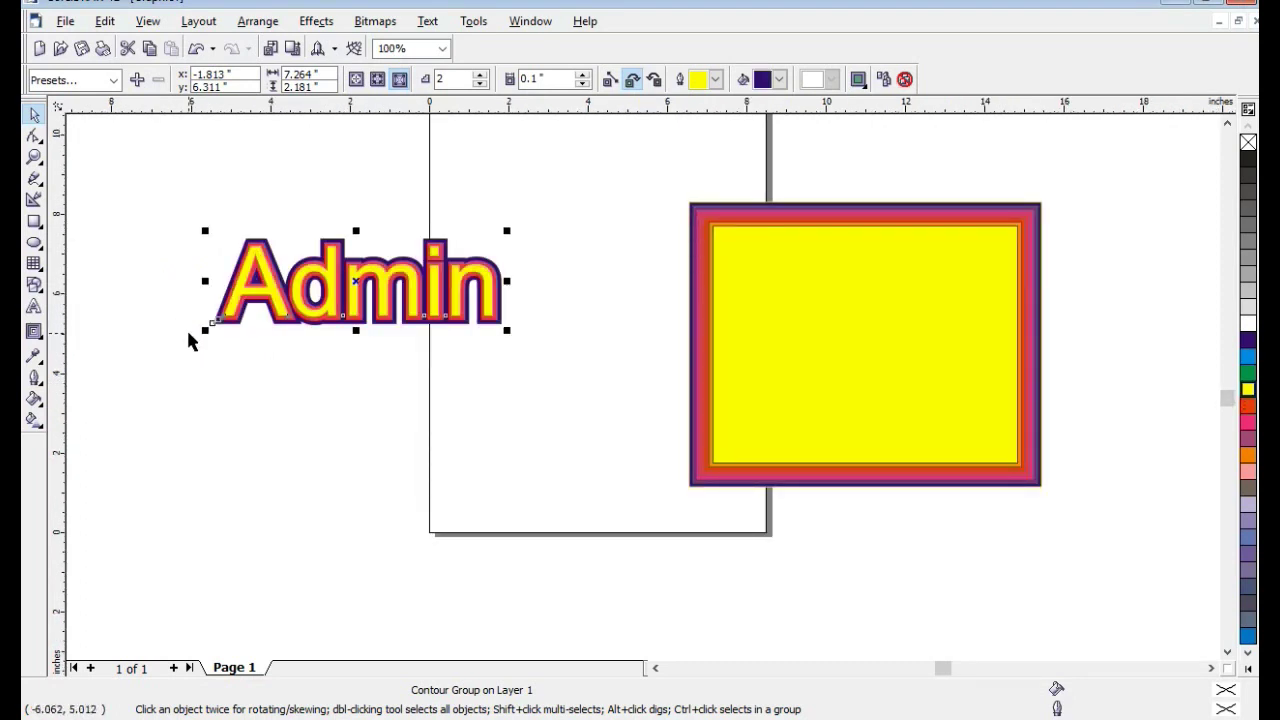
# - Choose the Interactive Drop Shadow tool and add the artistic text "Admin" to the left of the empty page
pyautogui.click(34, 331)
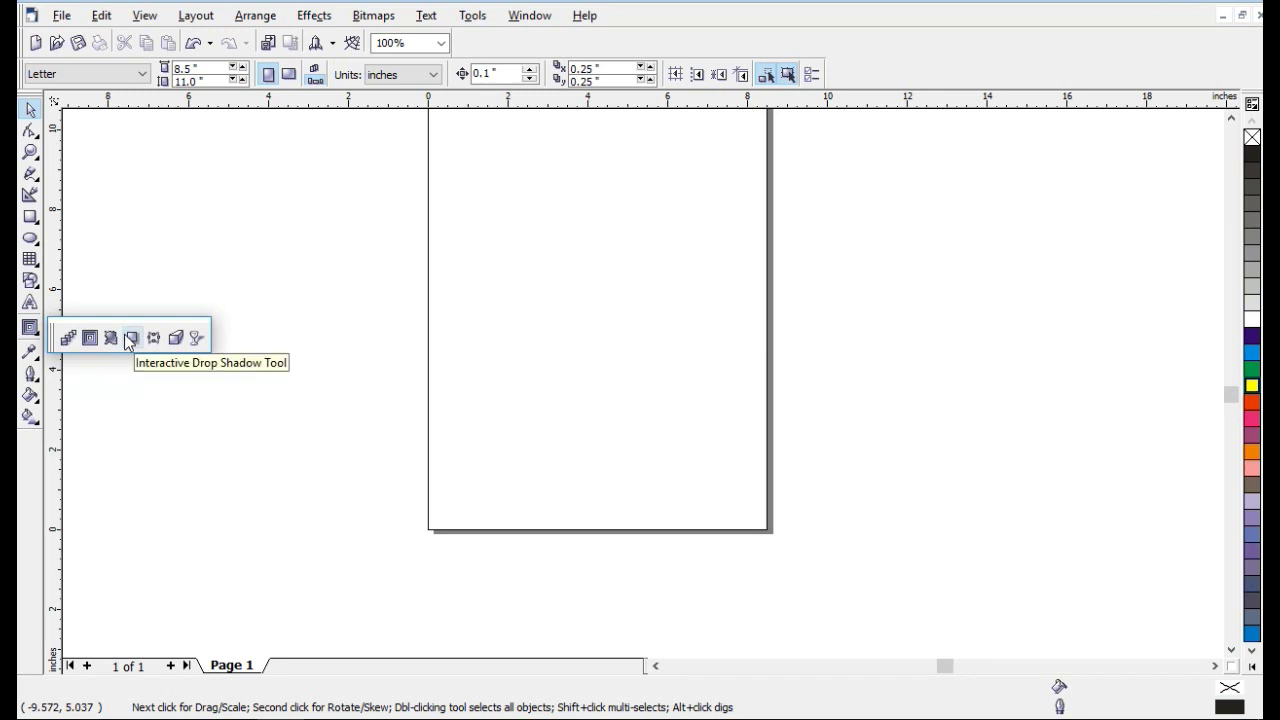
pyautogui.click(130, 338)
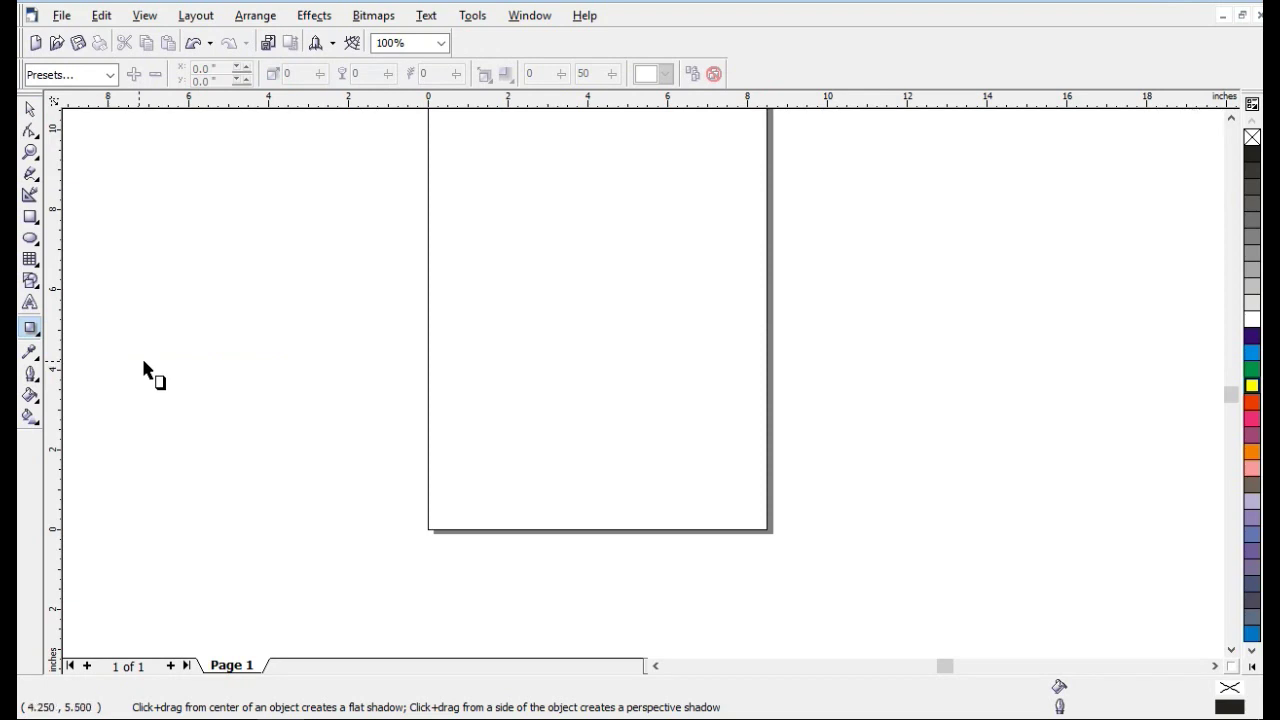
pyautogui.click(30, 303)
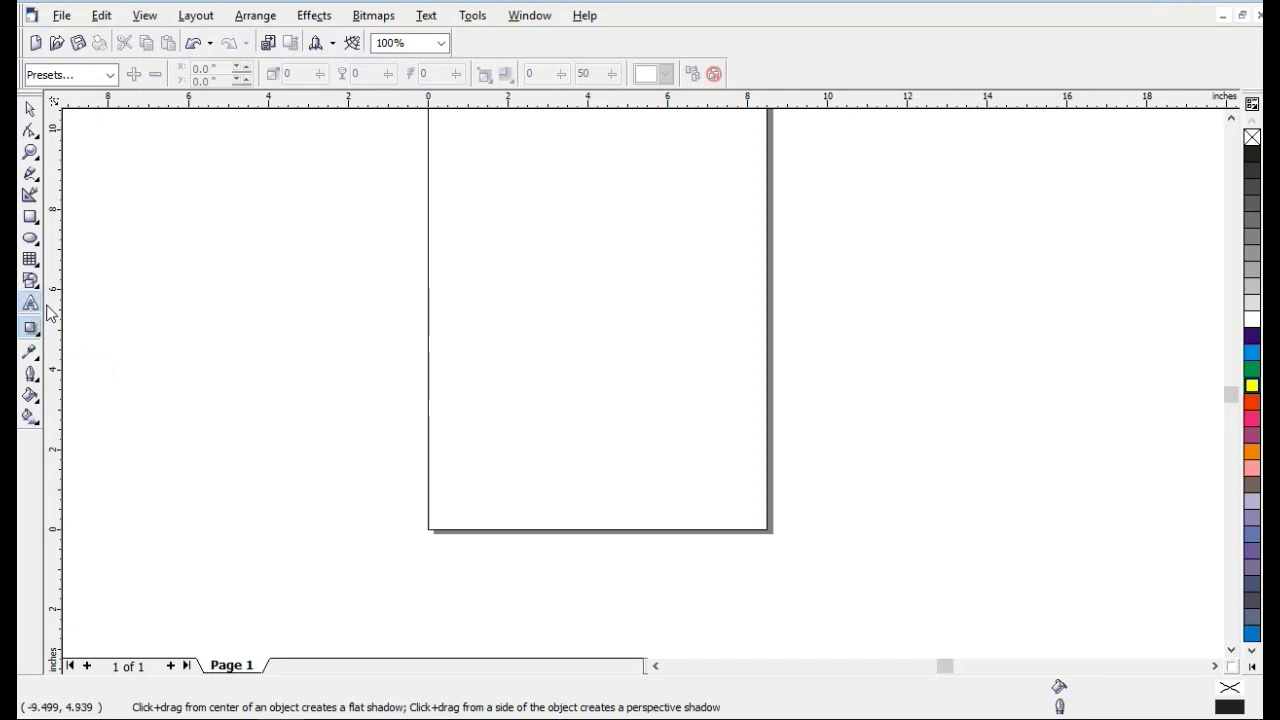
pyautogui.click(327, 366)
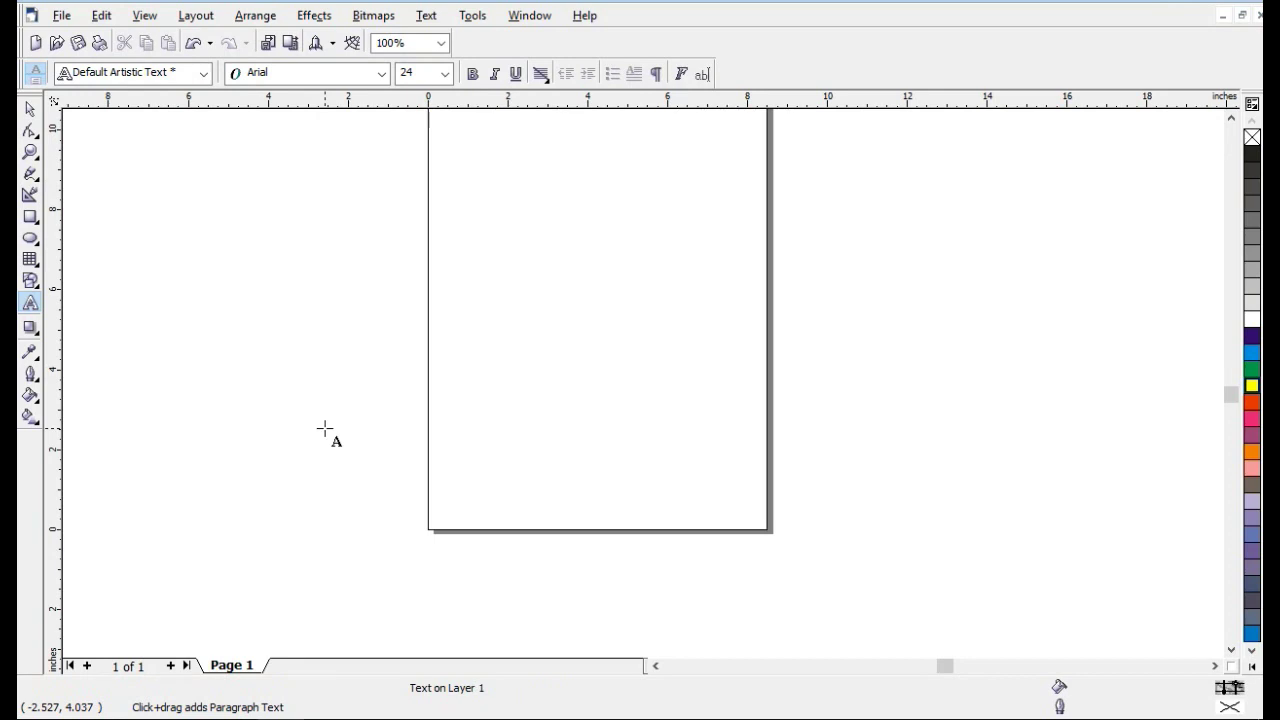
pyautogui.write('Admin')
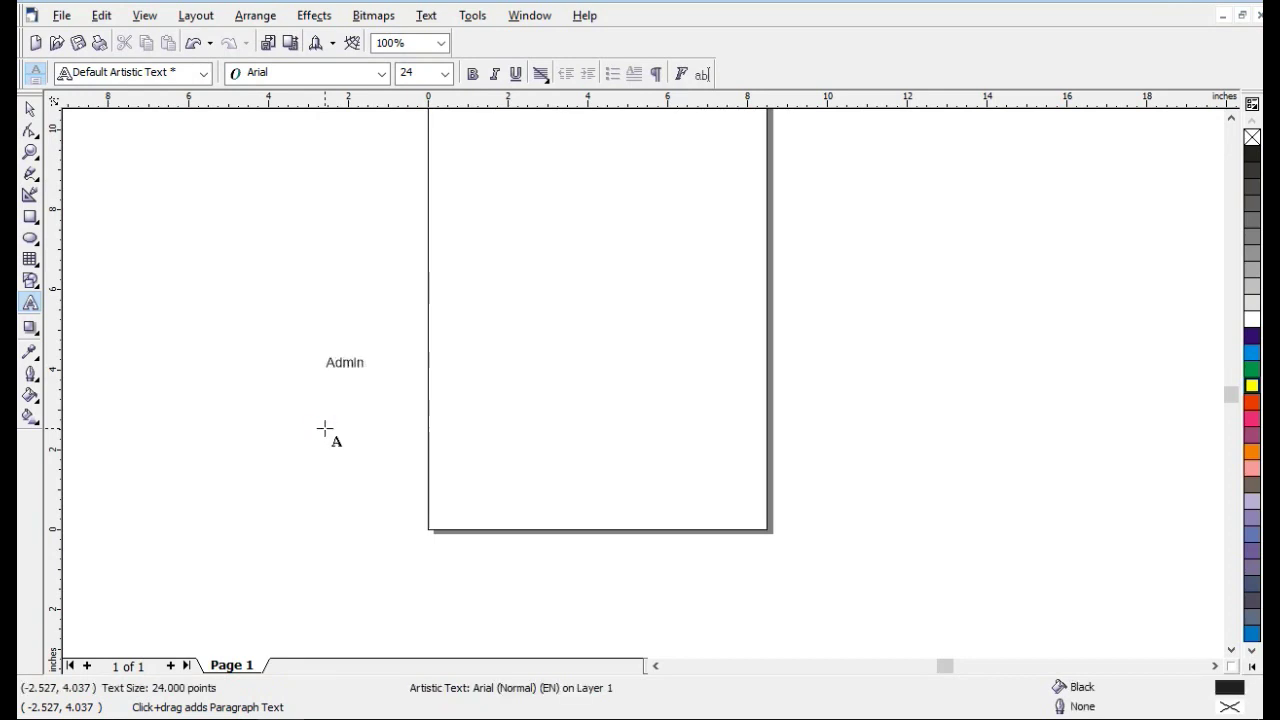
# - Change the "Admin" text to Arial Black at 100 pt
pyautogui.doubleClick(350, 363)
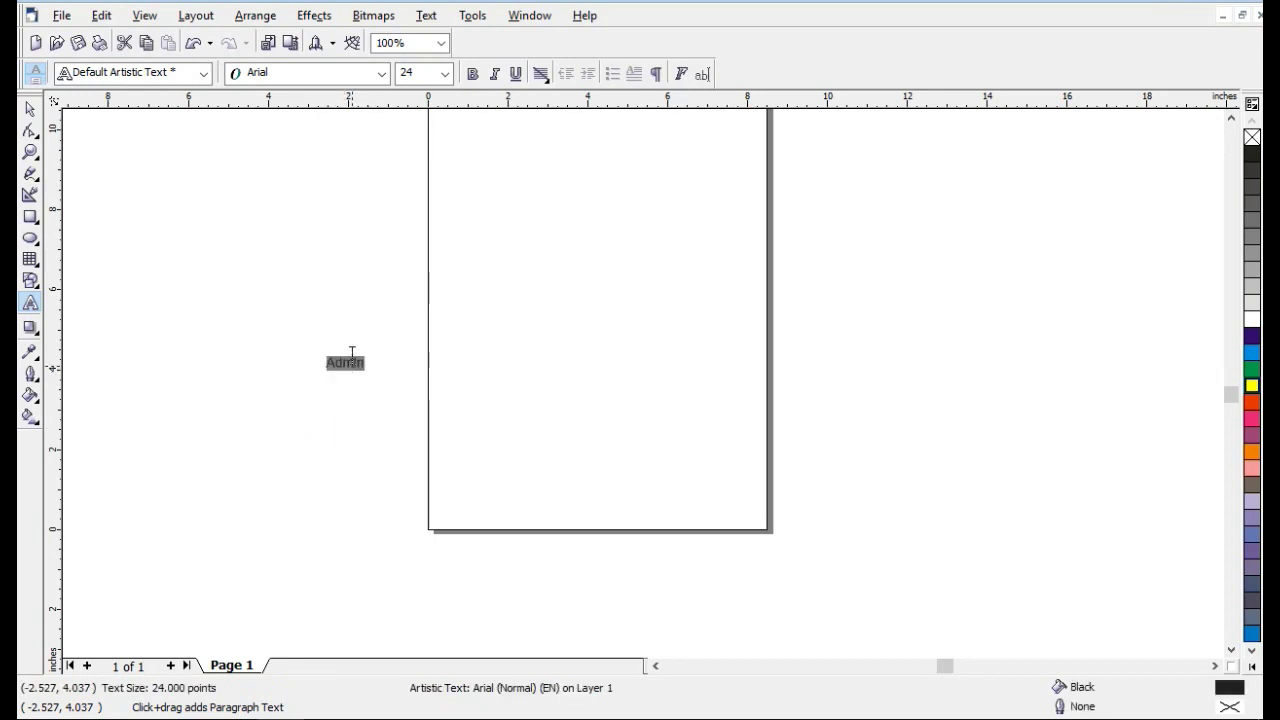
pyautogui.click(381, 73)
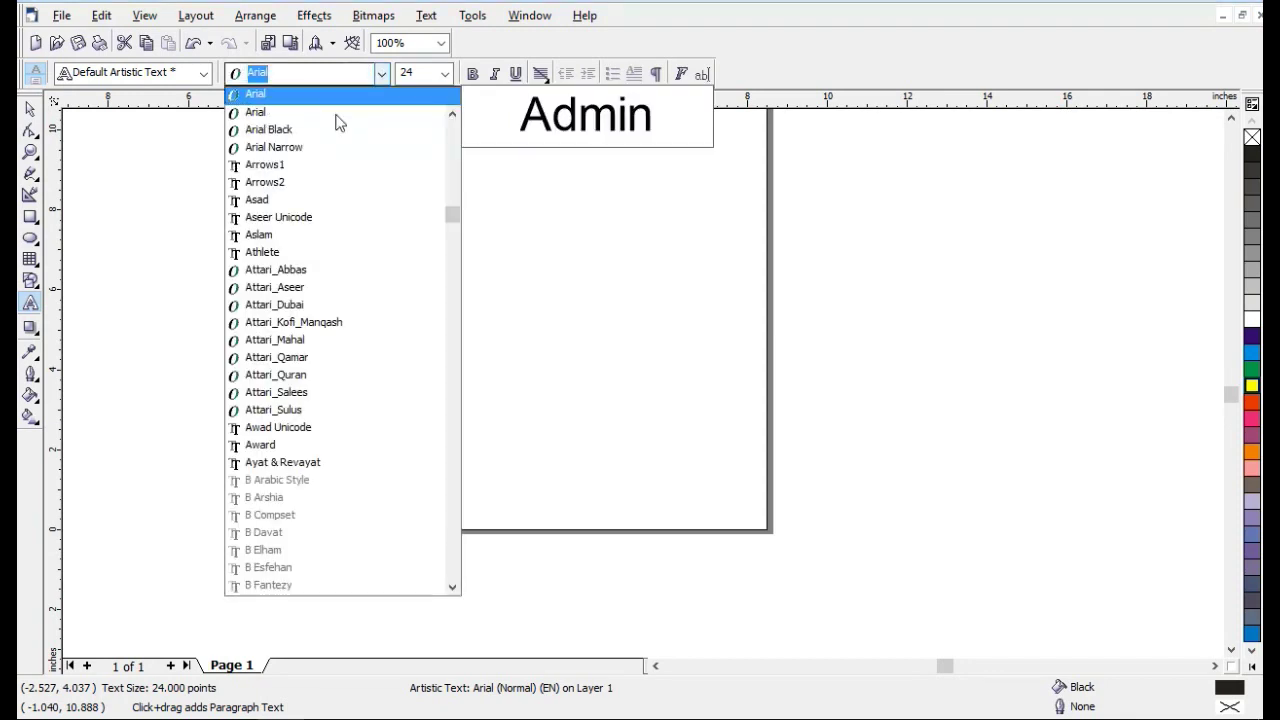
pyautogui.click(322, 133)
pyautogui.click(445, 73)
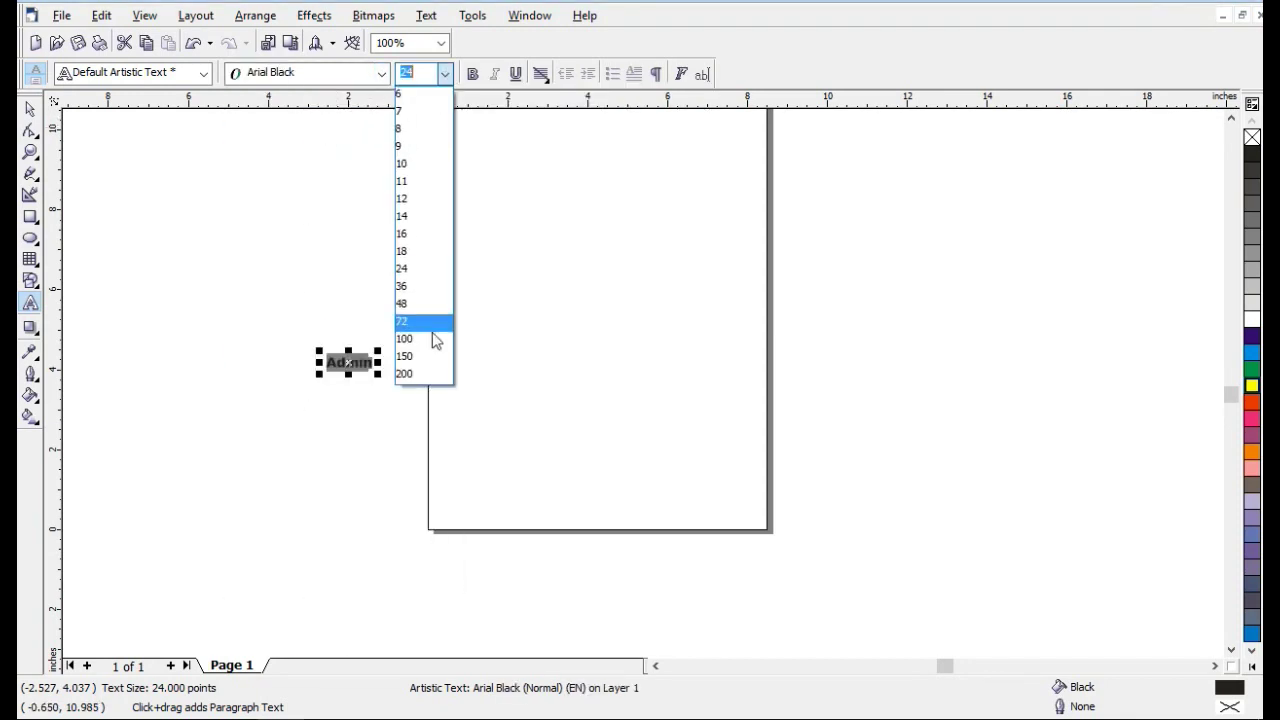
pyautogui.click(414, 320)
pyautogui.click(30, 108)
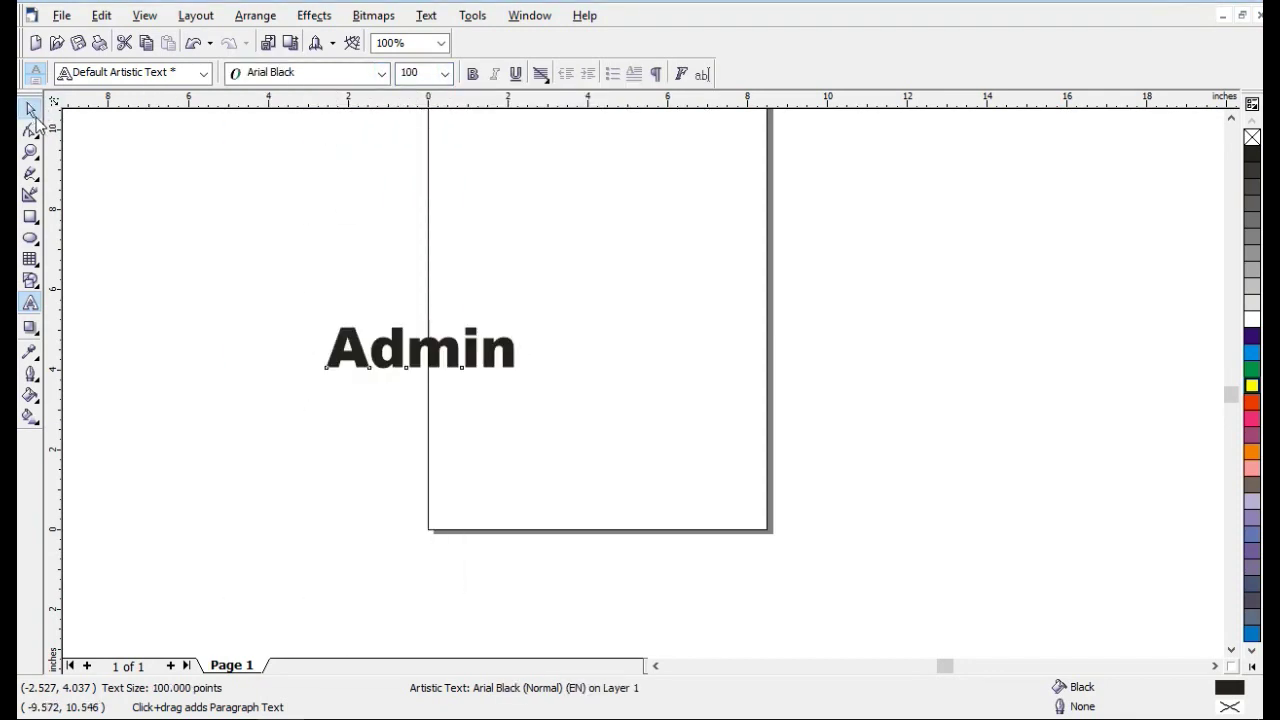
# - Cast a perspective drop shadow from the left side of the "Admin" text towards its last letter
pyautogui.click(30, 328)
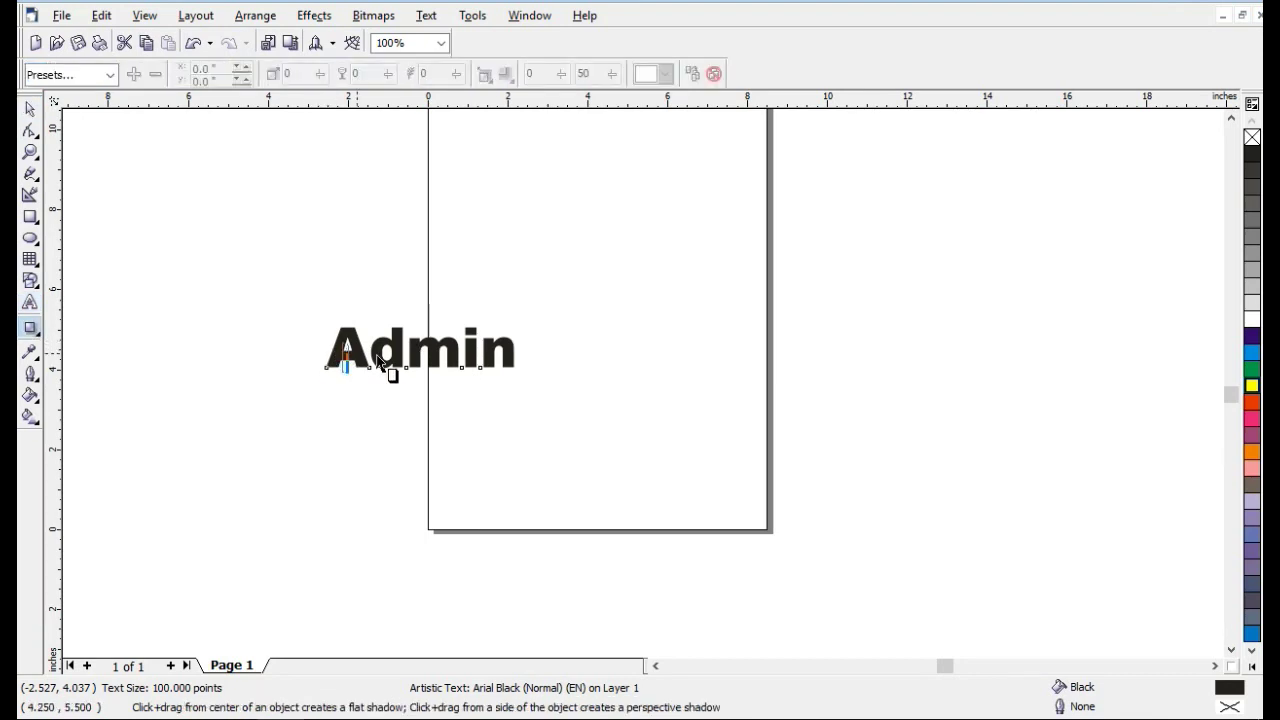
pyautogui.moveTo(390, 370); pyautogui.dragTo(508, 345)
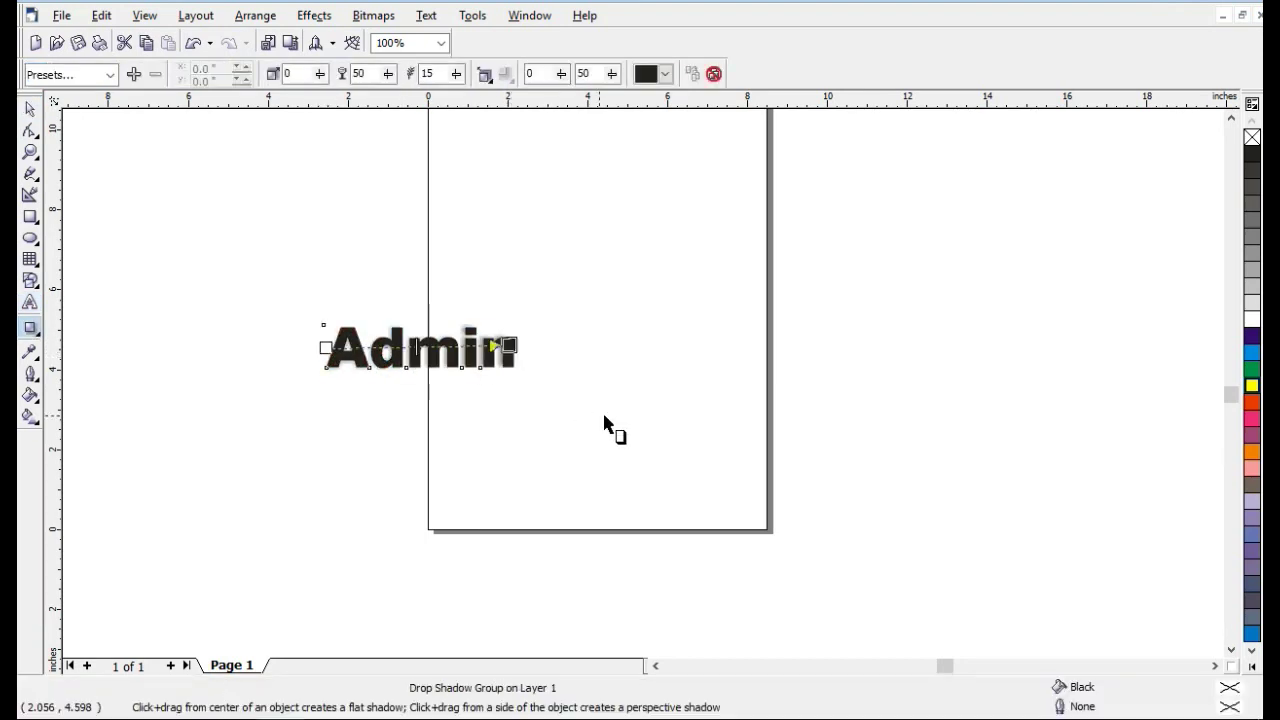
pyautogui.scroll(2, 490, 358)
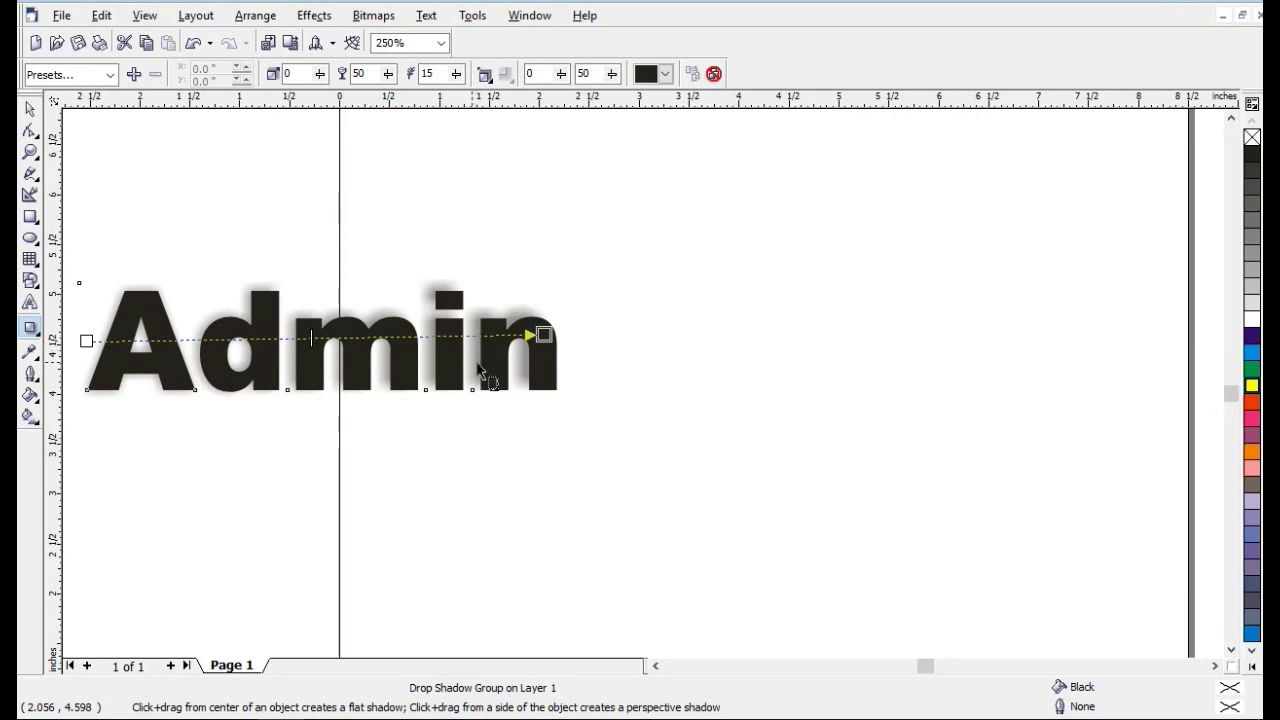
pyautogui.scroll(2, 480, 370)
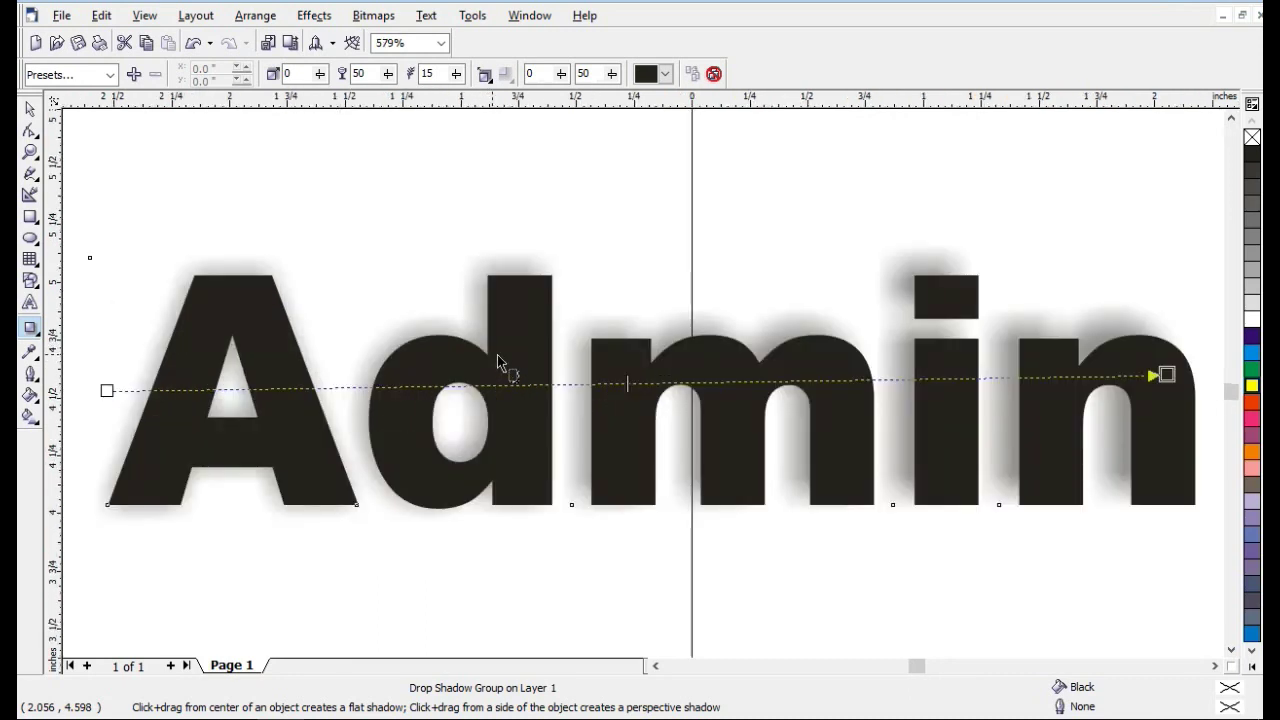
pyautogui.scroll(-1, 499, 362)
# - Colour the text's drop shadow dark purple and set its opacity to 78
pyautogui.click(666, 76)
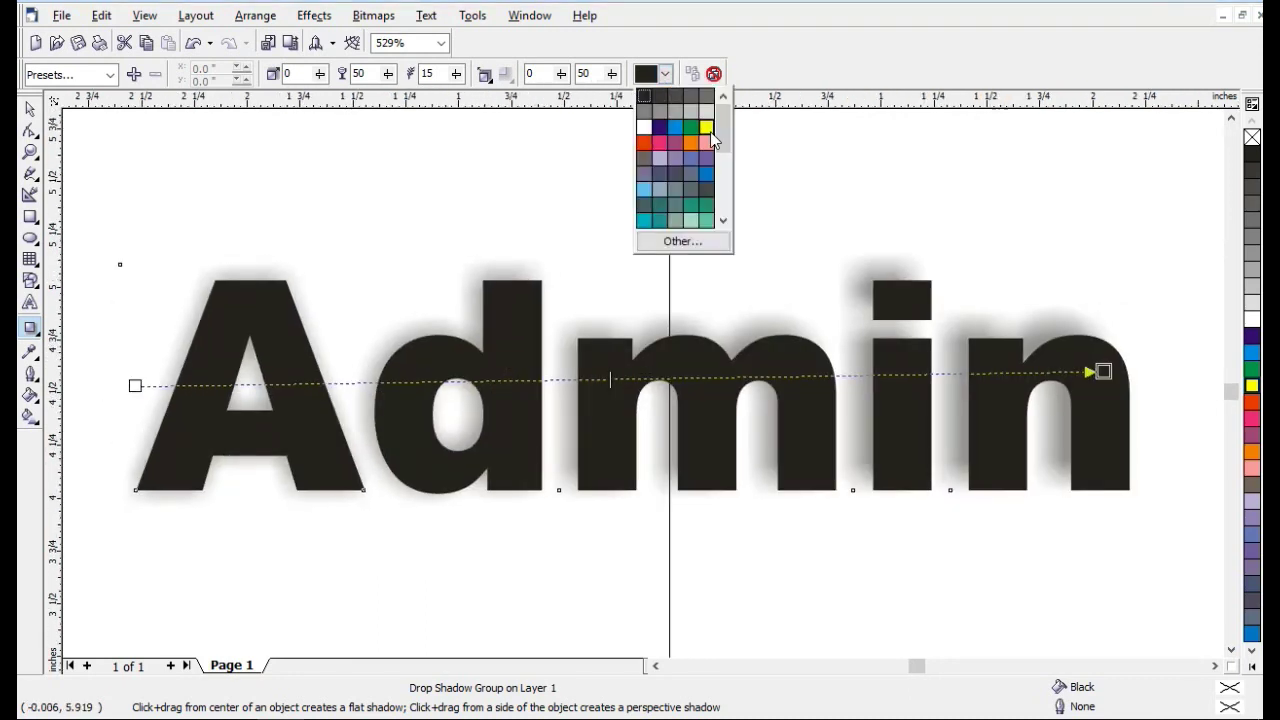
pyautogui.click(700, 128)
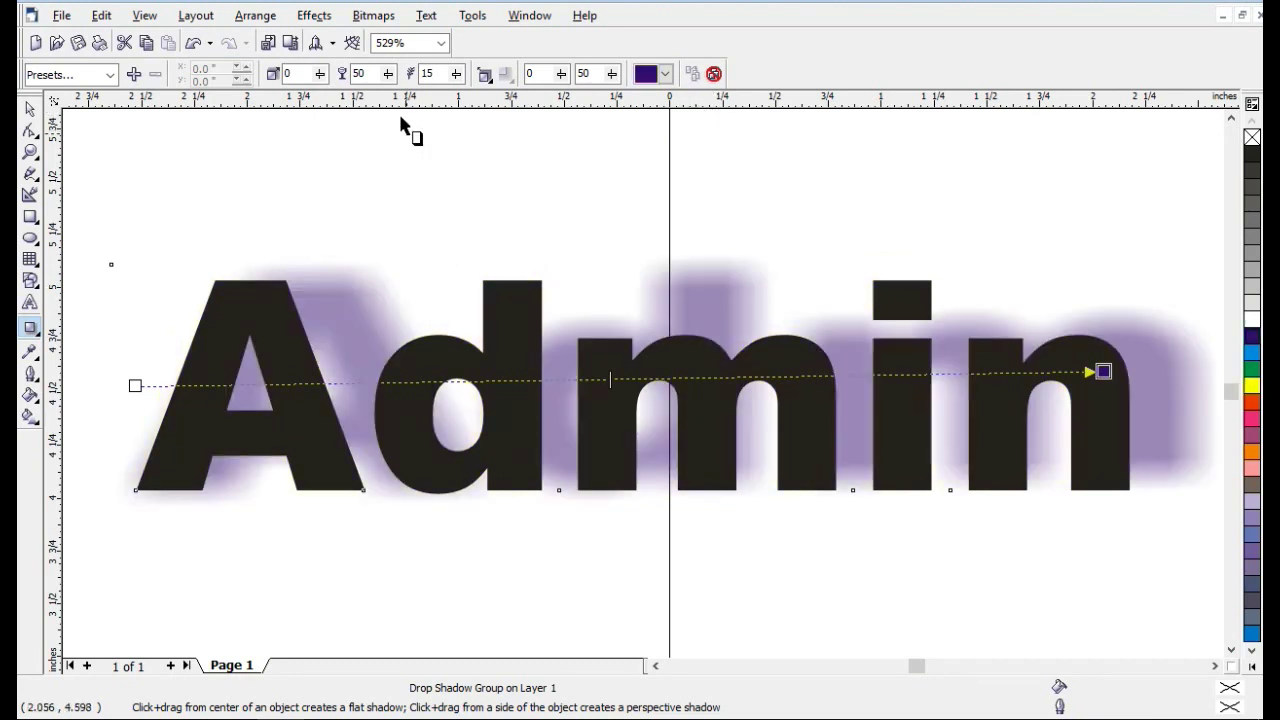
pyautogui.moveTo(389, 78); pyautogui.dragTo(412, 80)
pyautogui.scroll(-1, 507, 205)
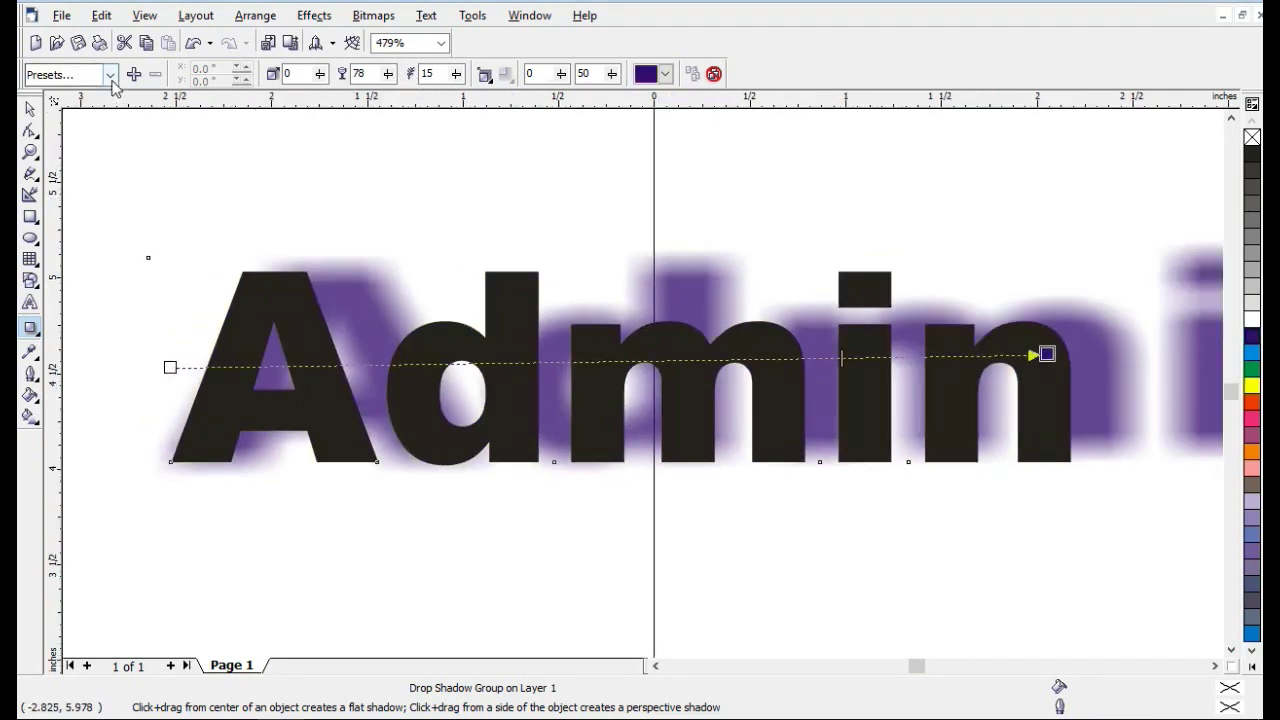
# - Apply the Pers Bottom Left shadow preset to the text and change the shadow colour to yellow
pyautogui.click(109, 74)
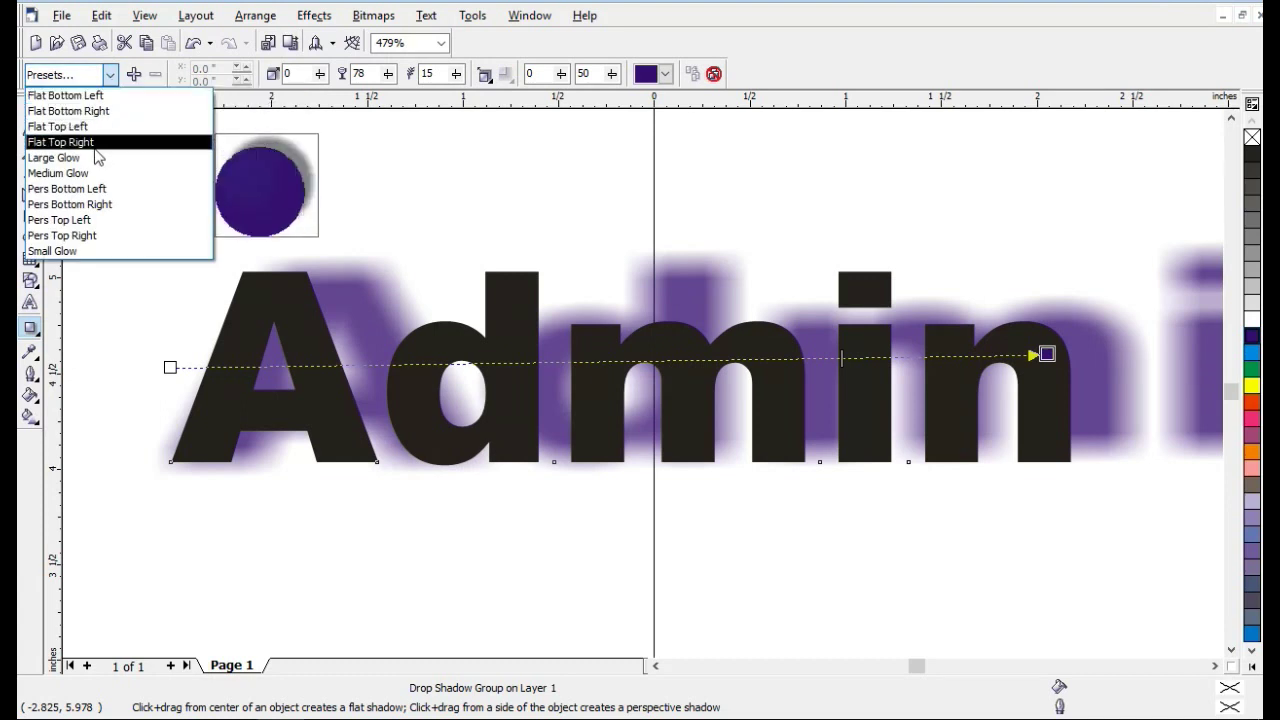
pyautogui.click(92, 190)
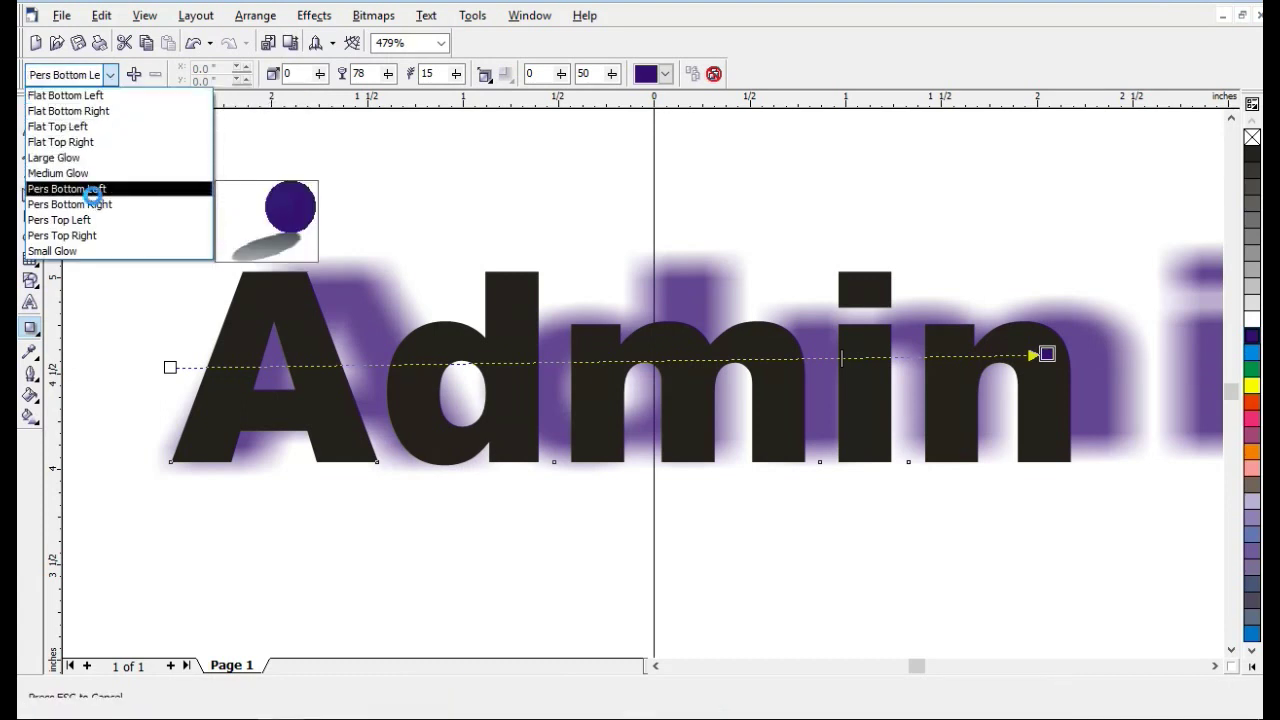
pyautogui.scroll(-2, 571, 348)
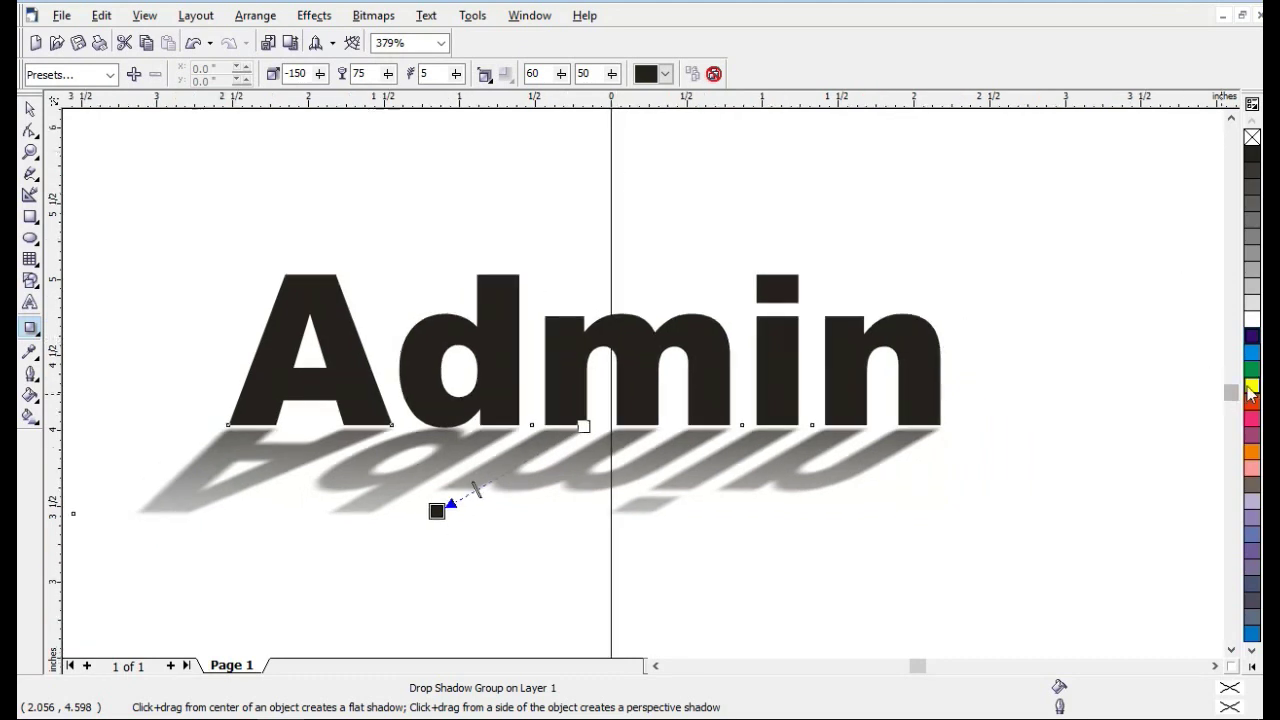
pyautogui.moveTo(1250, 390); pyautogui.dragTo(437, 511)
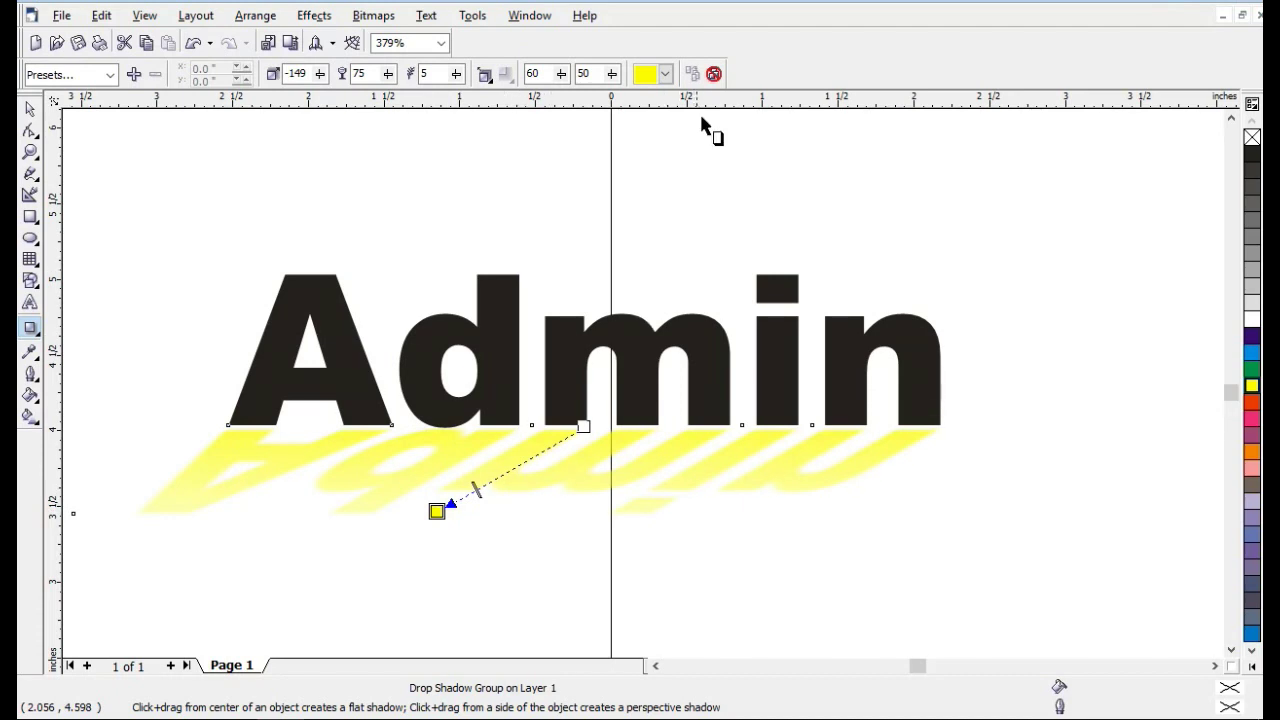
# - Clear the drop shadow from the "Admin" text and activate the Interactive Transparency tool
pyautogui.click(714, 75)
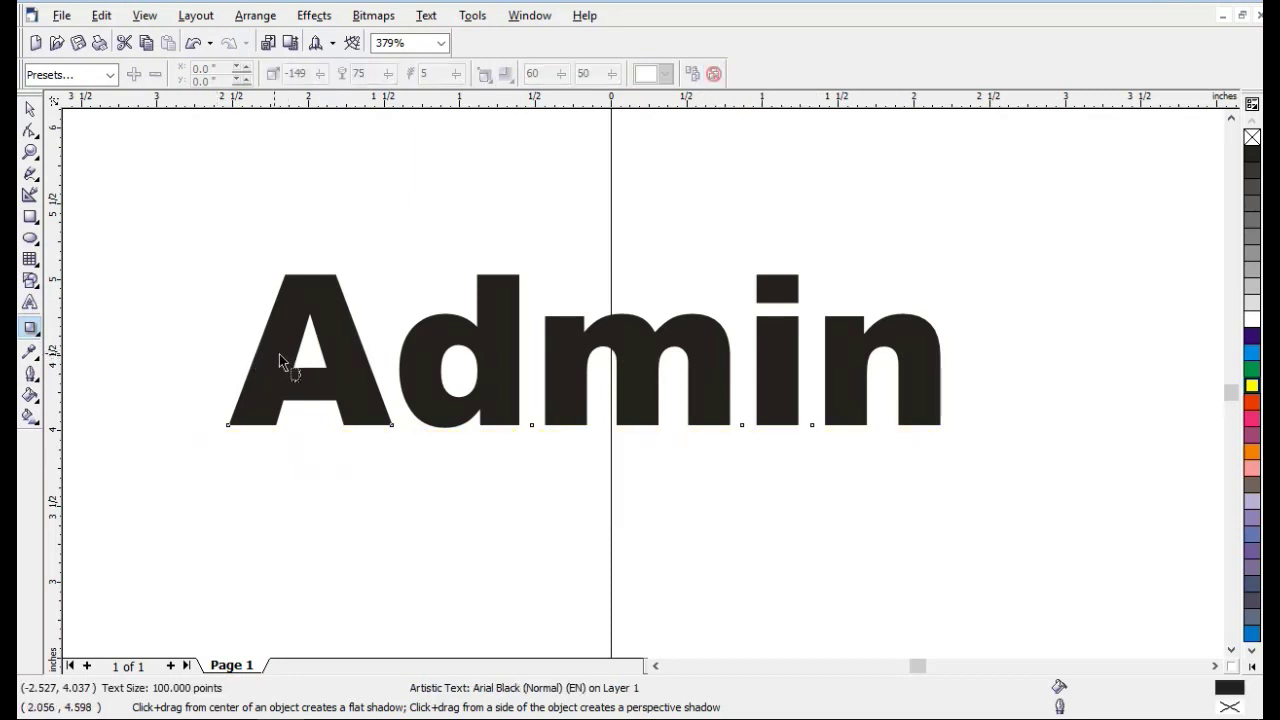
pyautogui.click(32, 330)
pyautogui.click(195, 338)
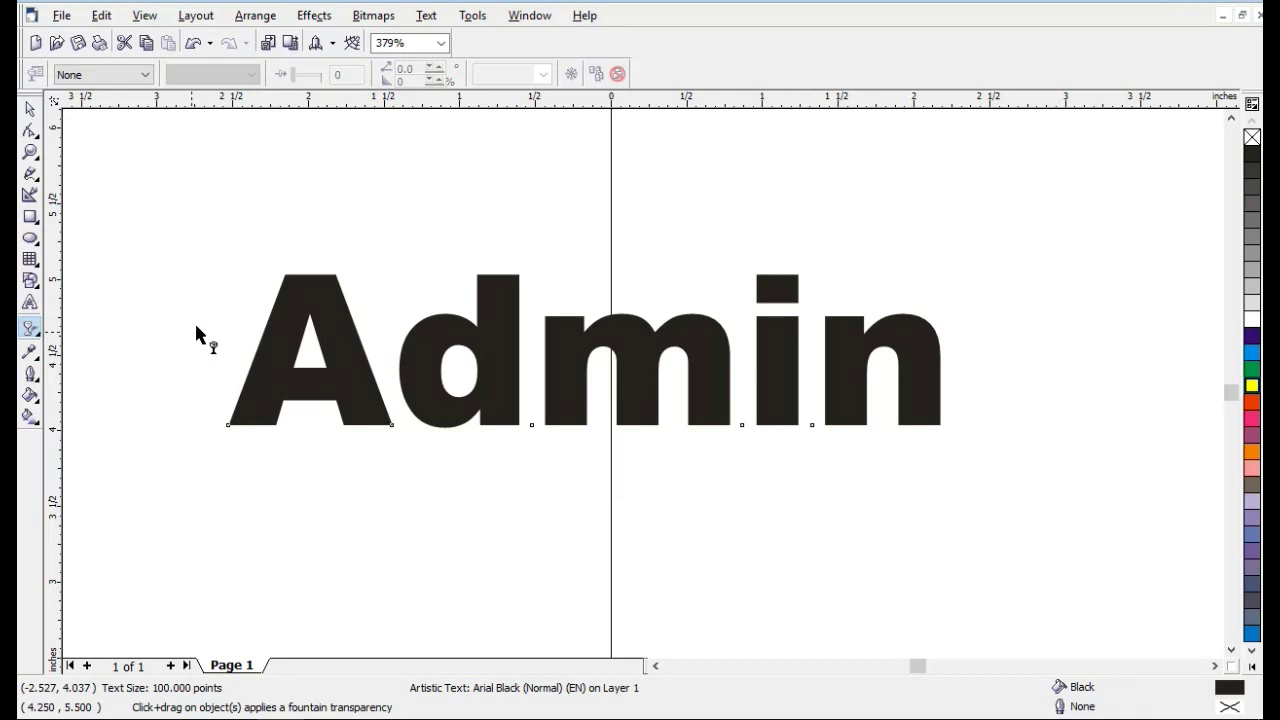
# - Select the "Admin" text and duplicate it
pyautogui.click(30, 108)
pyautogui.click(345, 366)
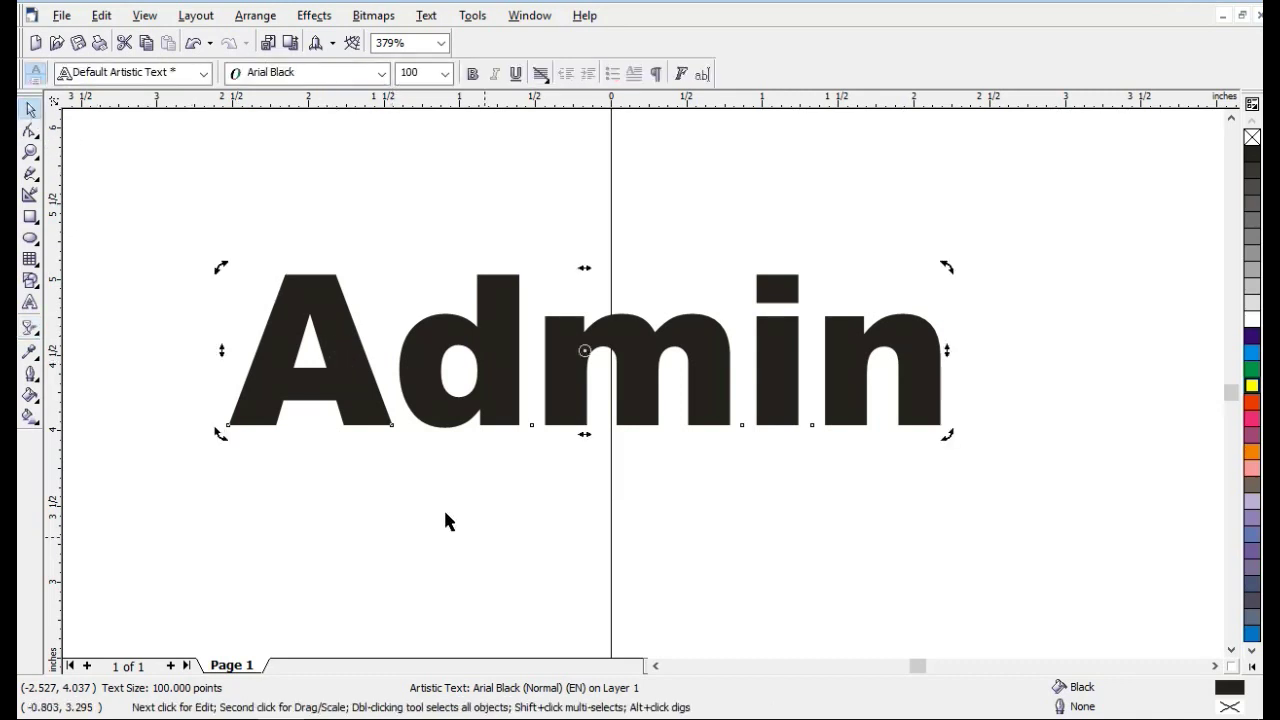
pyautogui.click(392, 416)
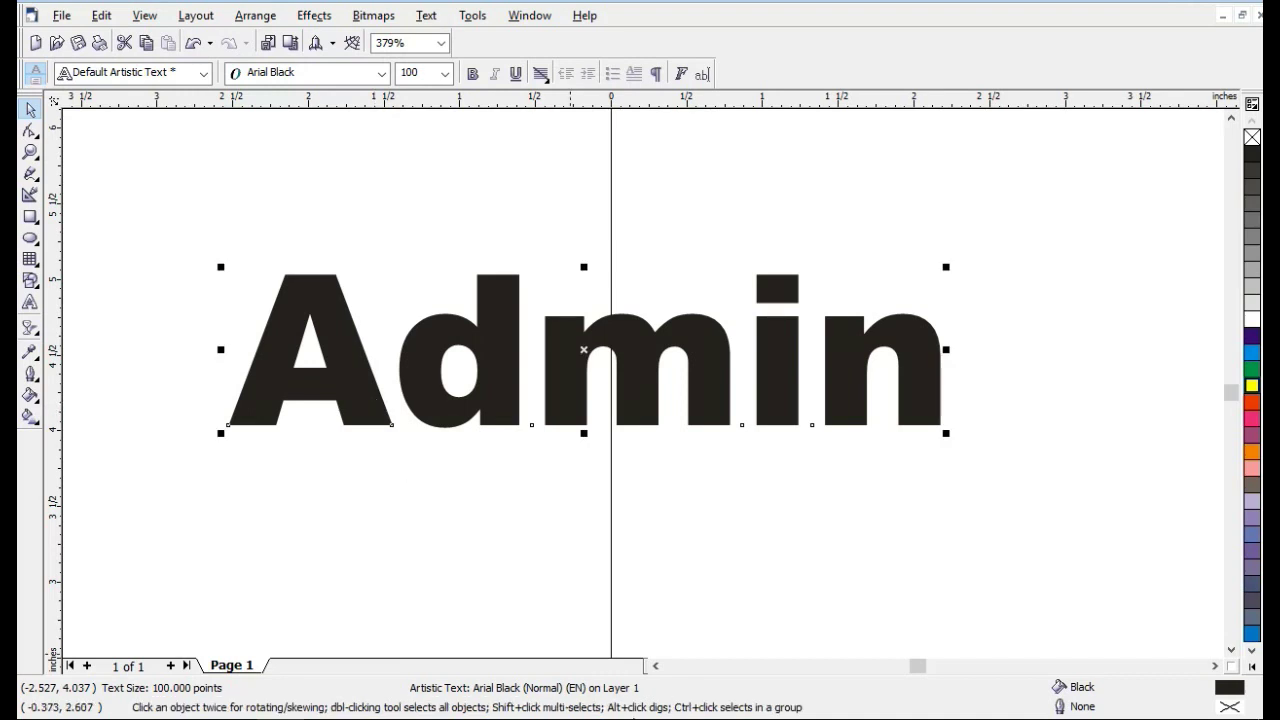
pyautogui.hotkey('ctrl', 'd')
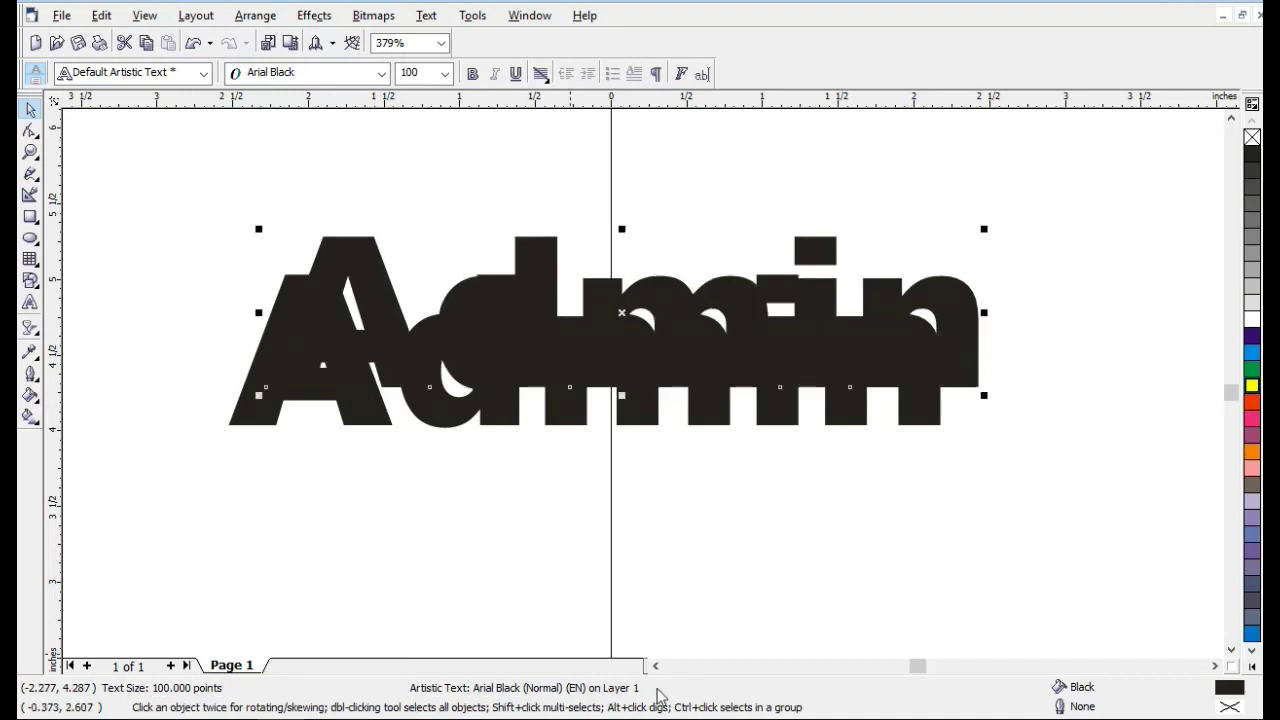
# - Fill the duplicated "Admin" text with cyan and move it onto the original black text
pyautogui.click(1251, 337)
pyautogui.click(1251, 353)
pyautogui.moveTo(527, 294); pyautogui.dragTo(484, 332)
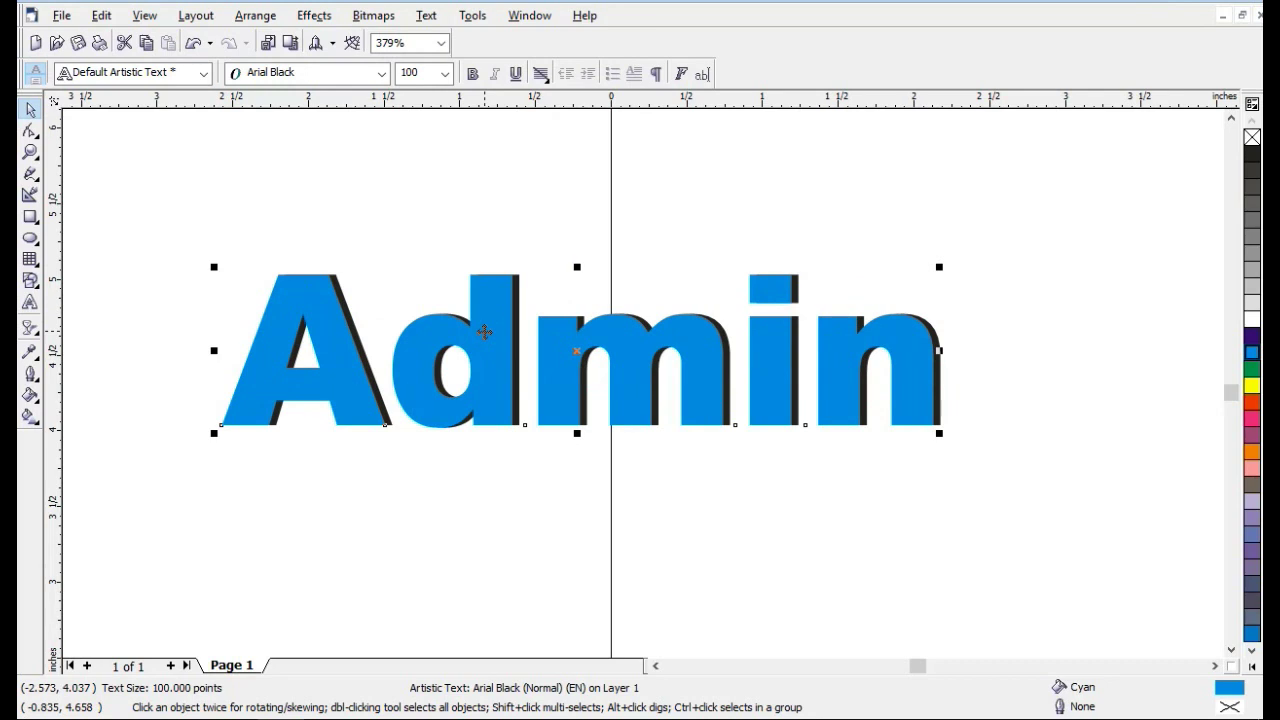
# - Convert the cyan "Admin" copy to curves and flip it vertically as a reflection directly beneath the black text
pyautogui.hotkey('ctrl', 'q')
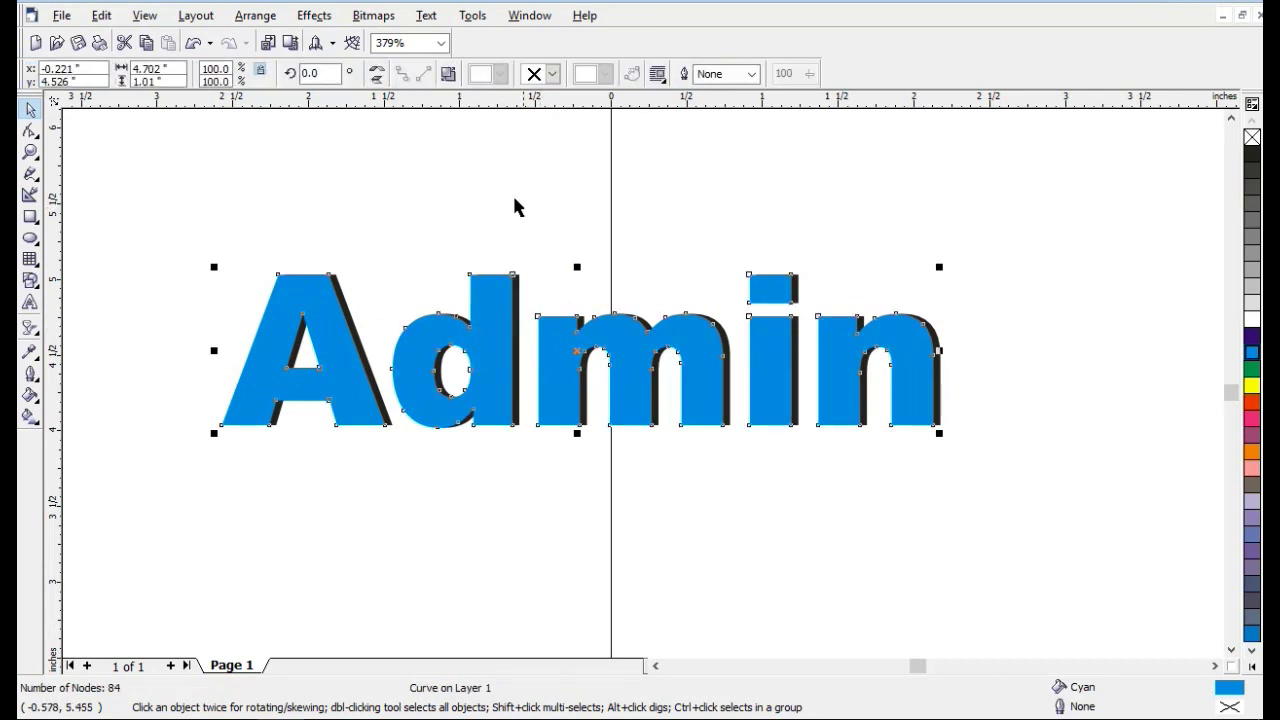
pyautogui.click(379, 80)
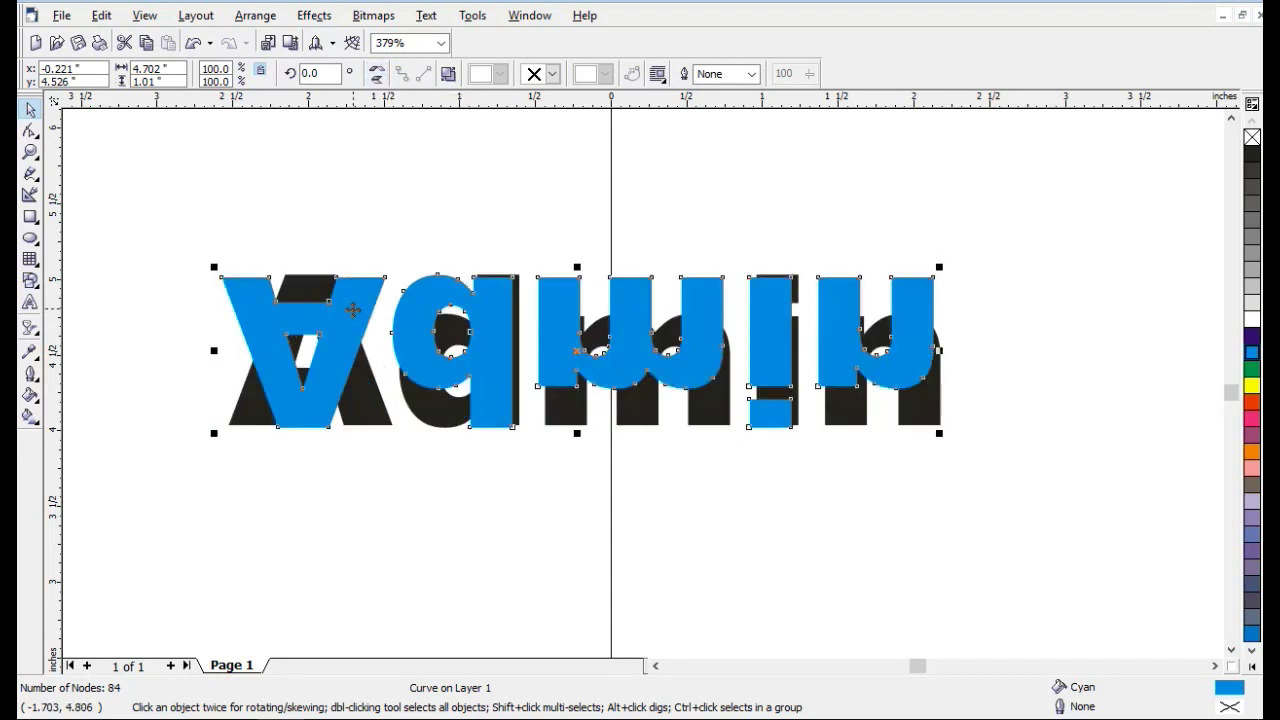
pyautogui.moveTo(356, 306); pyautogui.dragTo(360, 467)
# - Apply a linear transparency fading downward on the cyan reflection, starting it up within the black text and ending it near the reflection's base
pyautogui.click(30, 327)
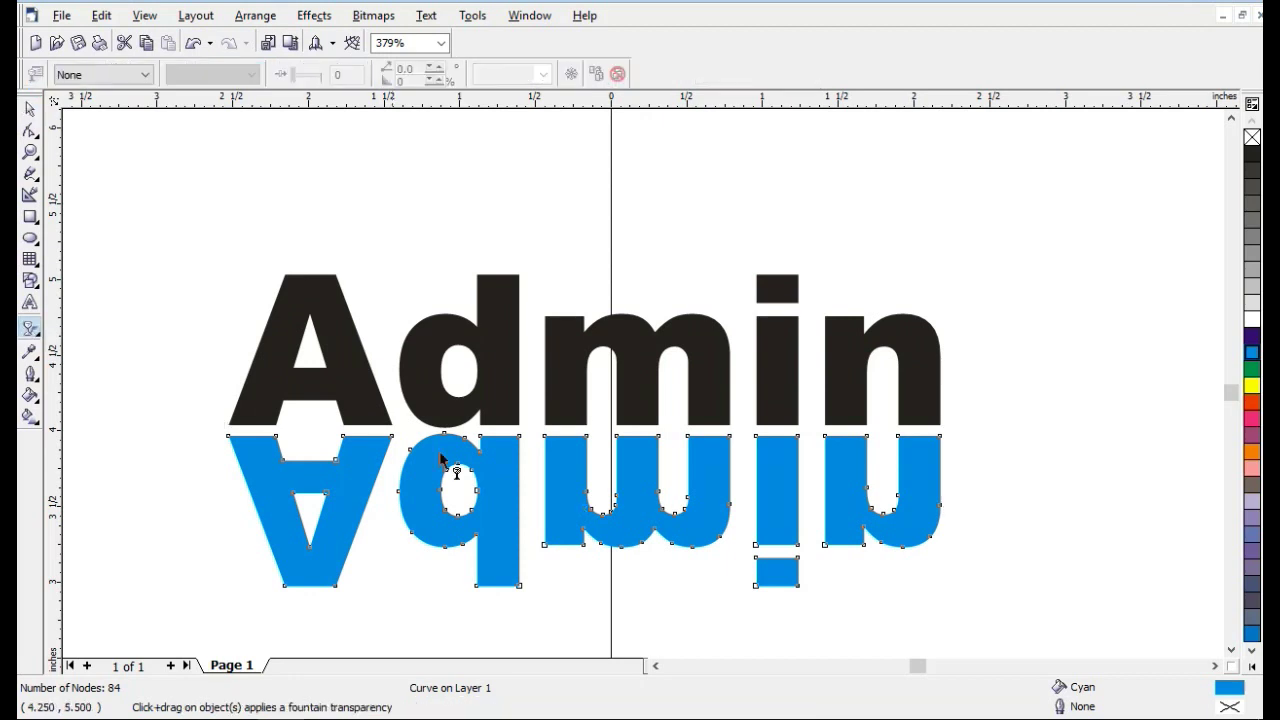
pyautogui.moveTo(491, 448); pyautogui.dragTo(493, 569)
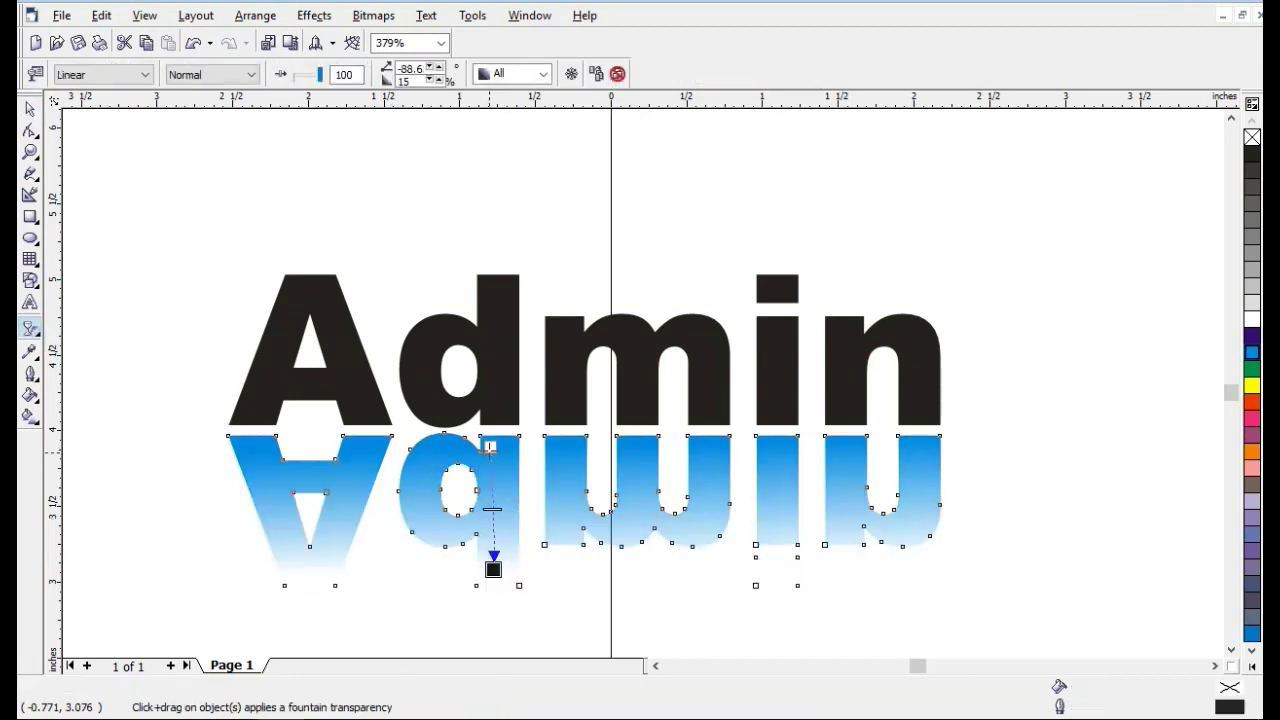
pyautogui.moveTo(490, 448); pyautogui.dragTo(485, 354)
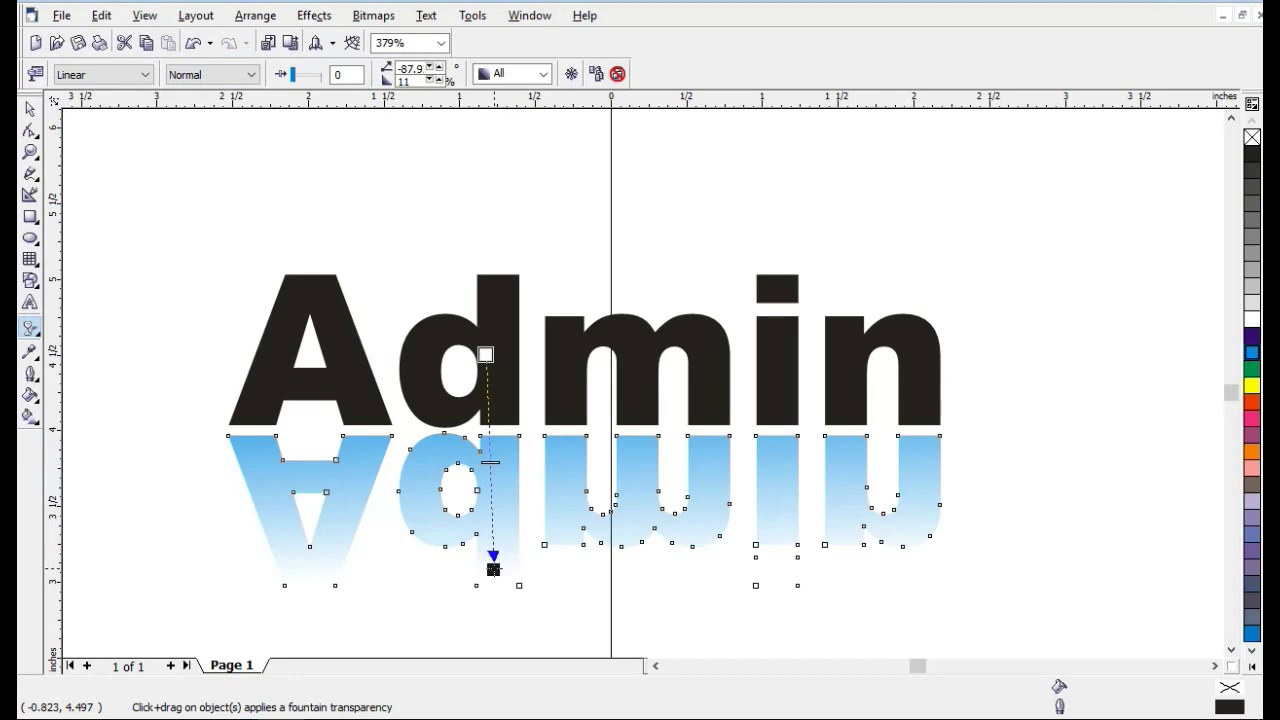
pyautogui.moveTo(493, 569); pyautogui.dragTo(495, 545)
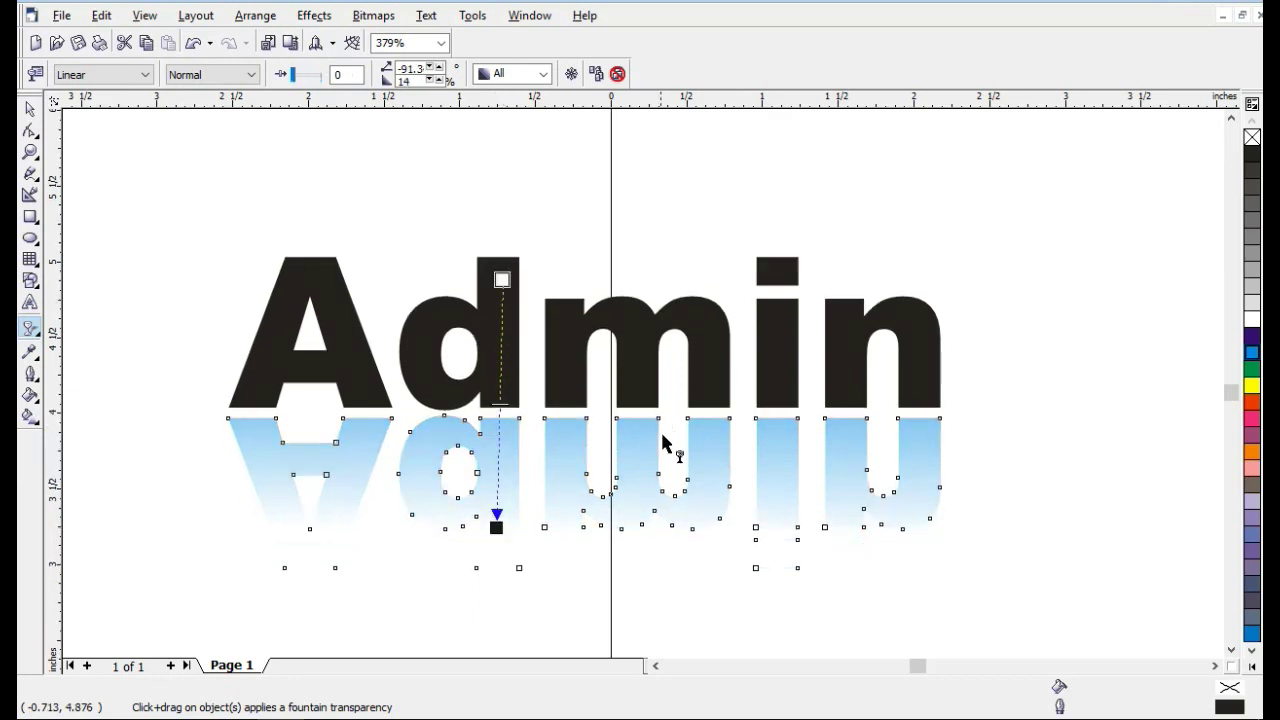
pyautogui.scroll(-3, 663, 443)
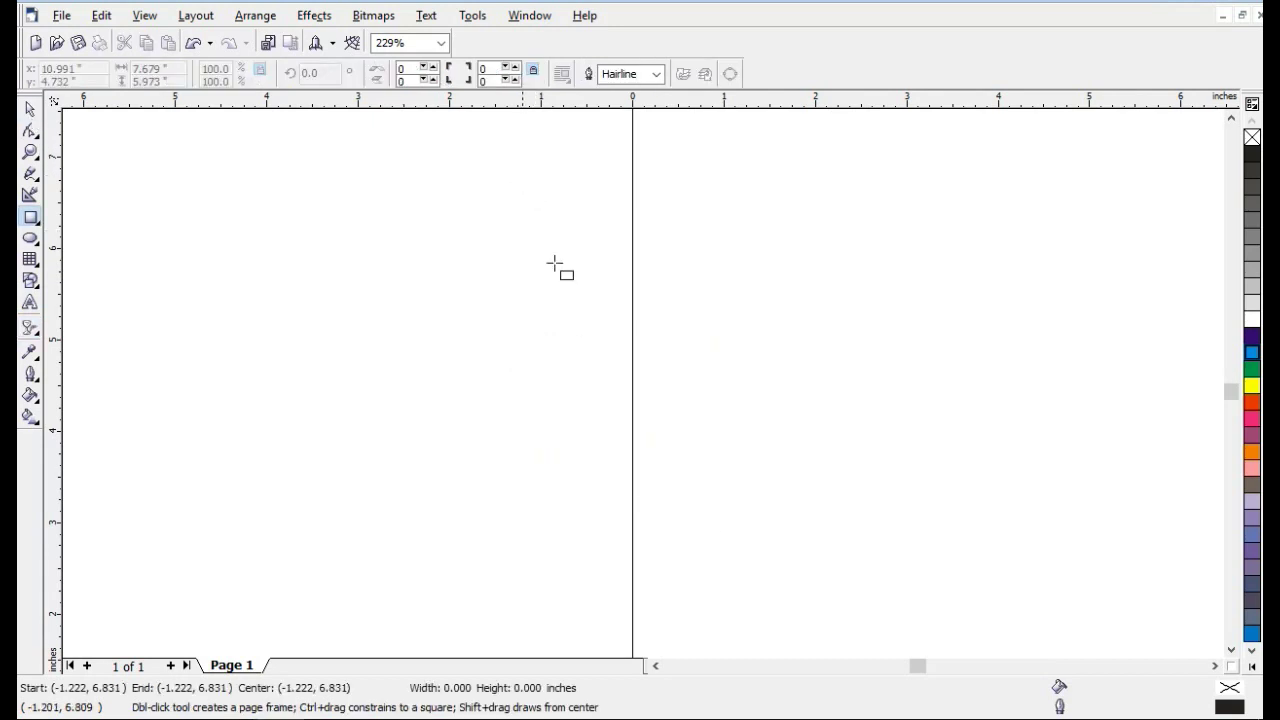
# - Draw a rectangle about 7.6 by 3.81 inches on the empty page and fill it with green
pyautogui.moveTo(520, 173); pyautogui.dragTo(809, 560)
pyautogui.moveTo(246, 264); pyautogui.dragTo(941, 612)
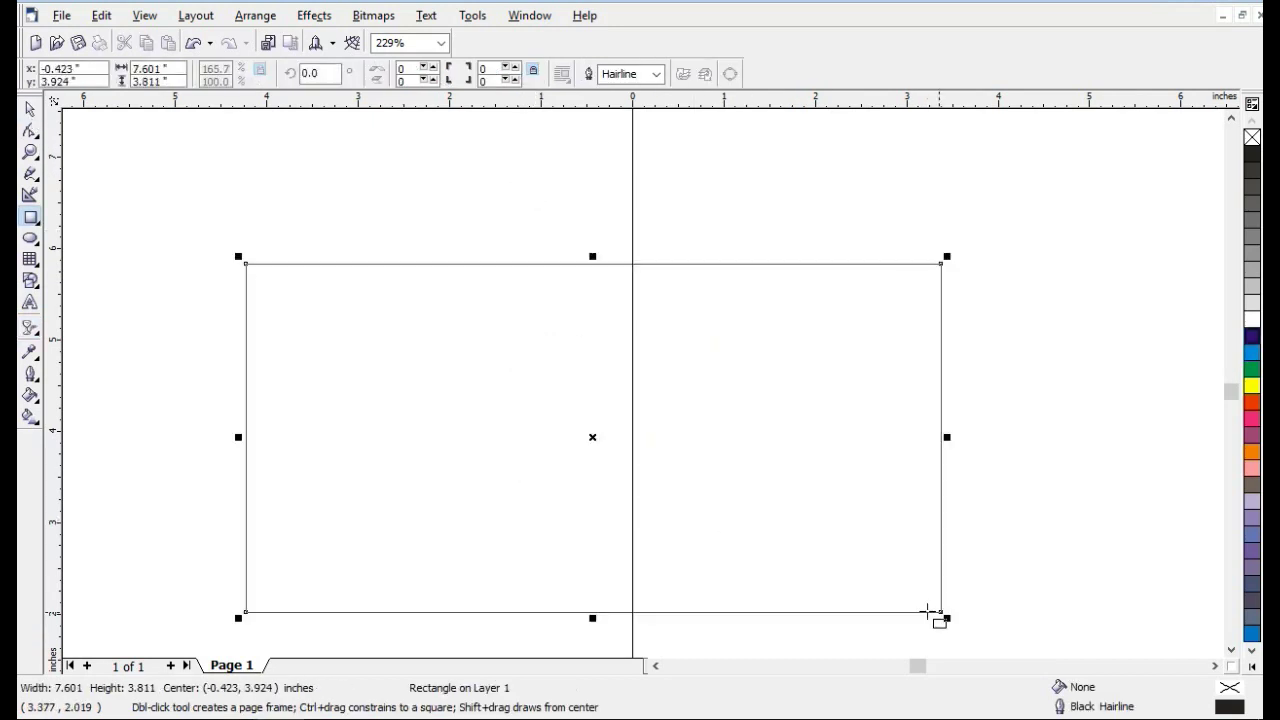
pyautogui.moveTo(595, 440); pyautogui.dragTo(594, 412)
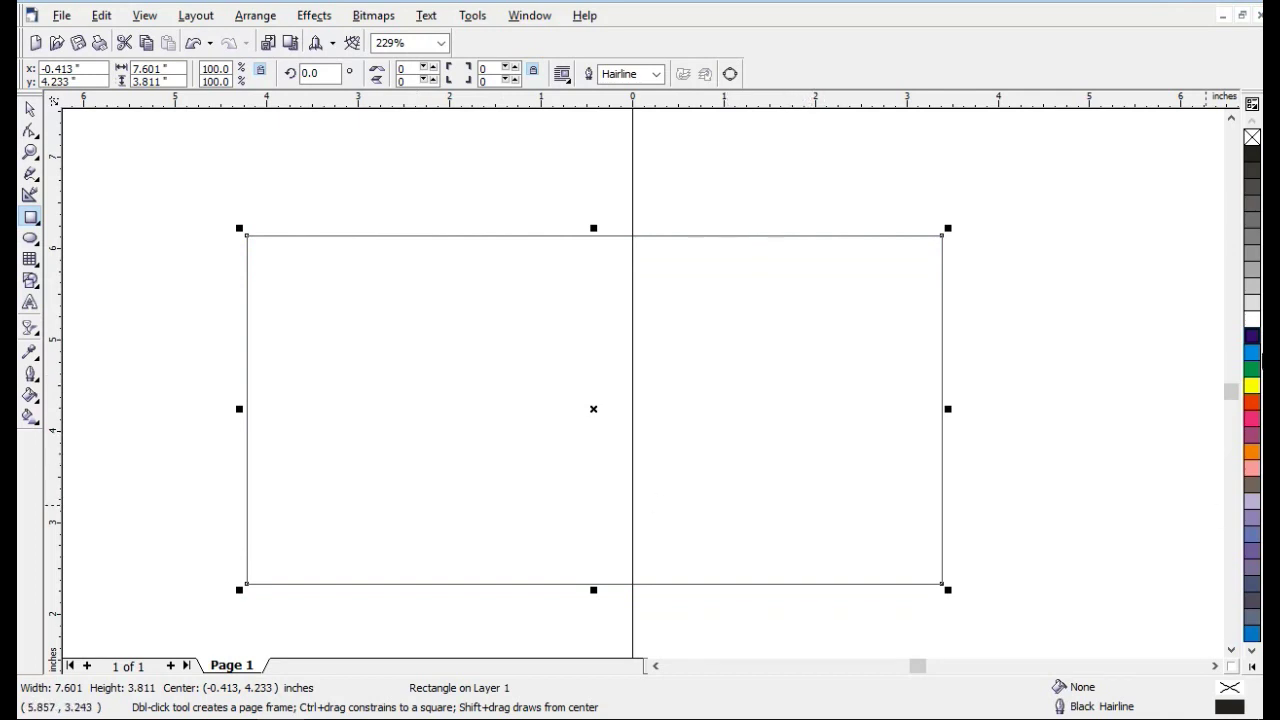
pyautogui.click(1250, 370)
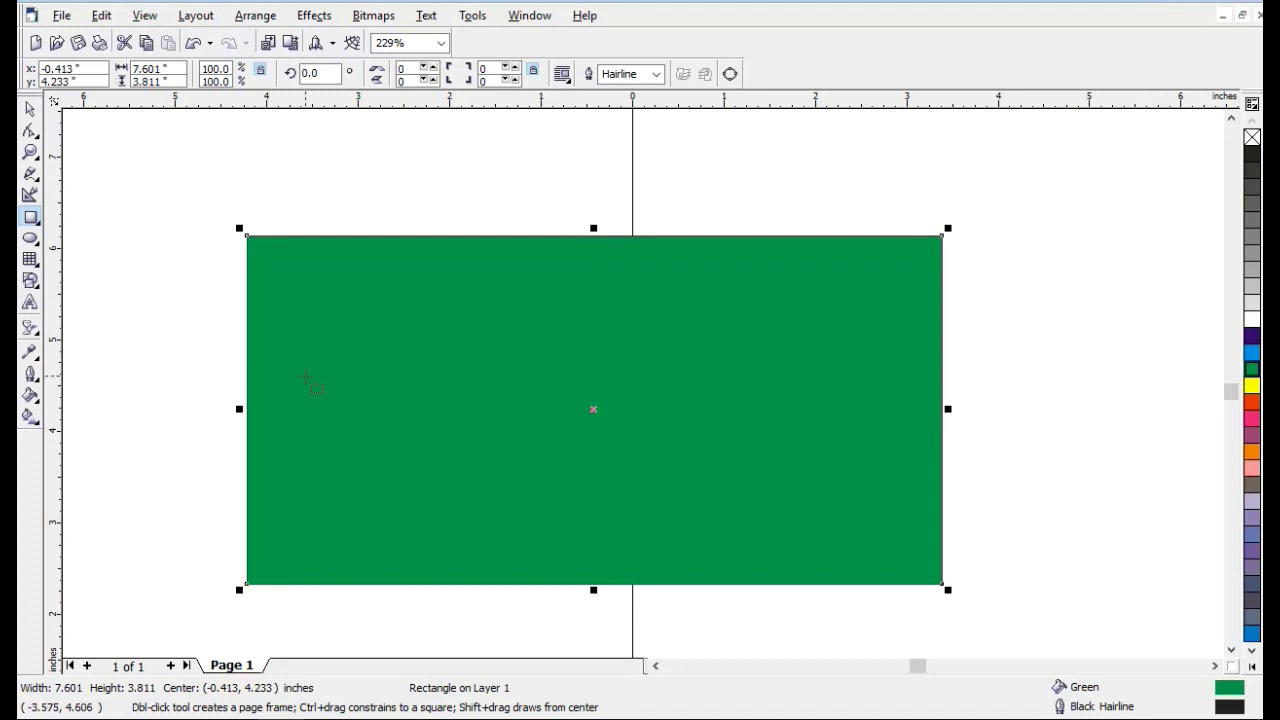
# - Create a copy of the green rectangle squeezed to a strip about 0.66 inches tall along its base, and fill the strip yellow
pyautogui.press('space')
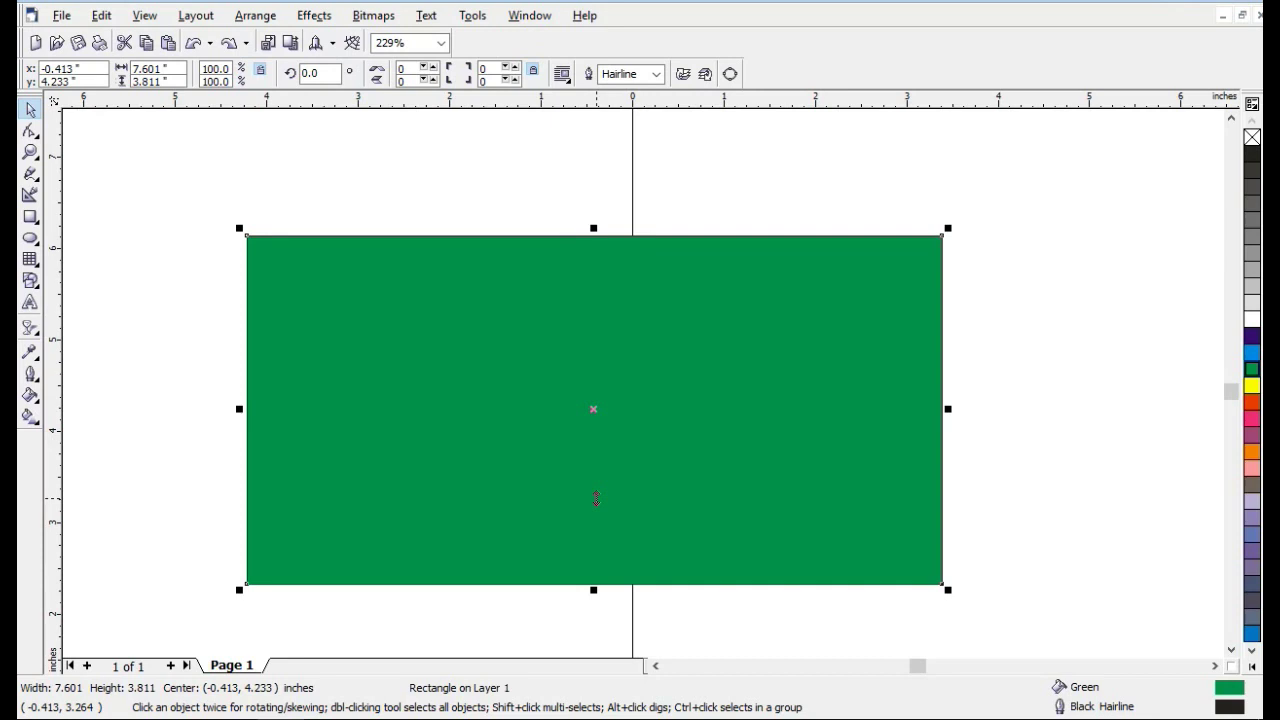
pyautogui.moveTo(594, 228); pyautogui.dragTo(560, 517)
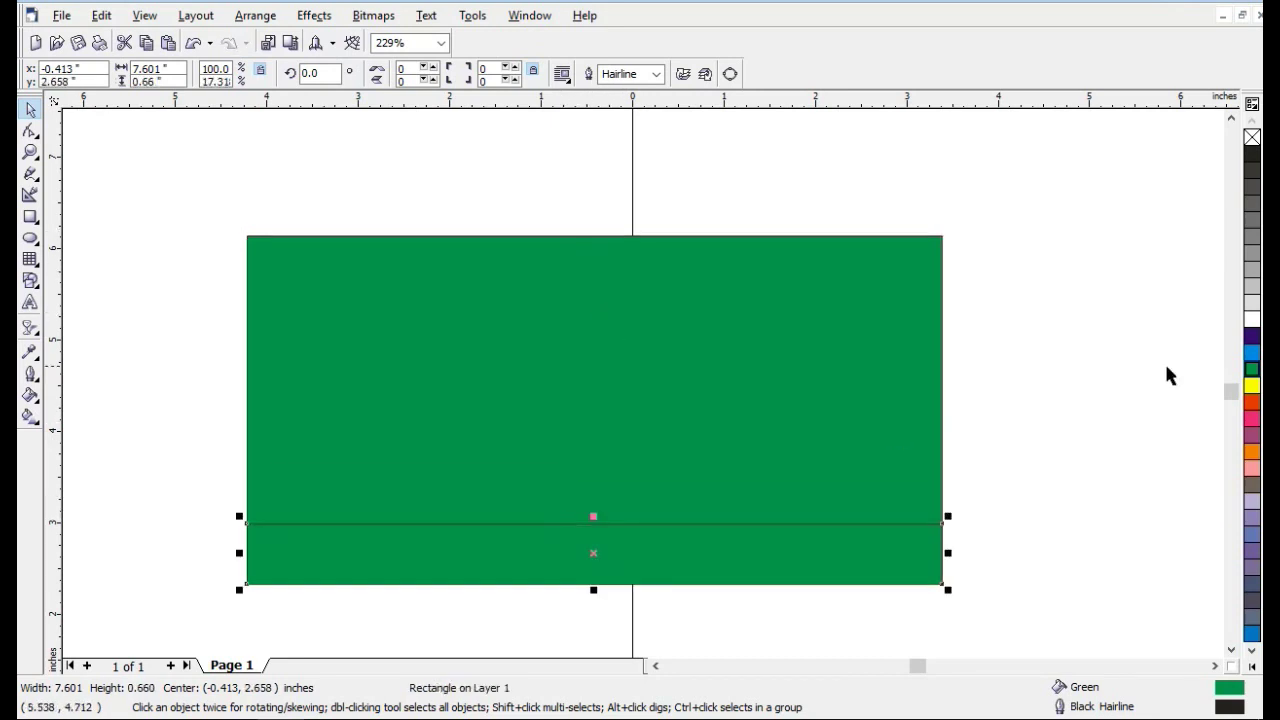
pyautogui.click(1250, 386)
# - Apply a linear transparency to the yellow strip that fades out toward its left end, with the fade starting near the strip's middle
pyautogui.click(30, 327)
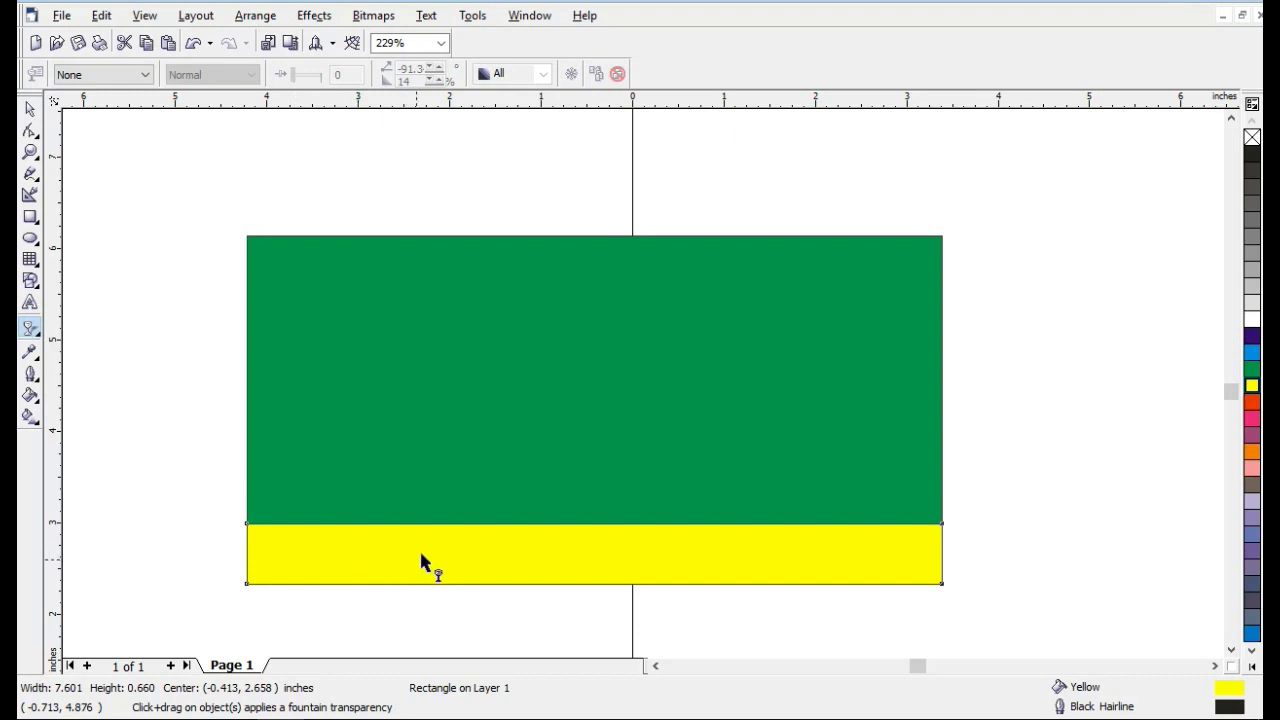
pyautogui.moveTo(431, 561); pyautogui.dragTo(238, 562)
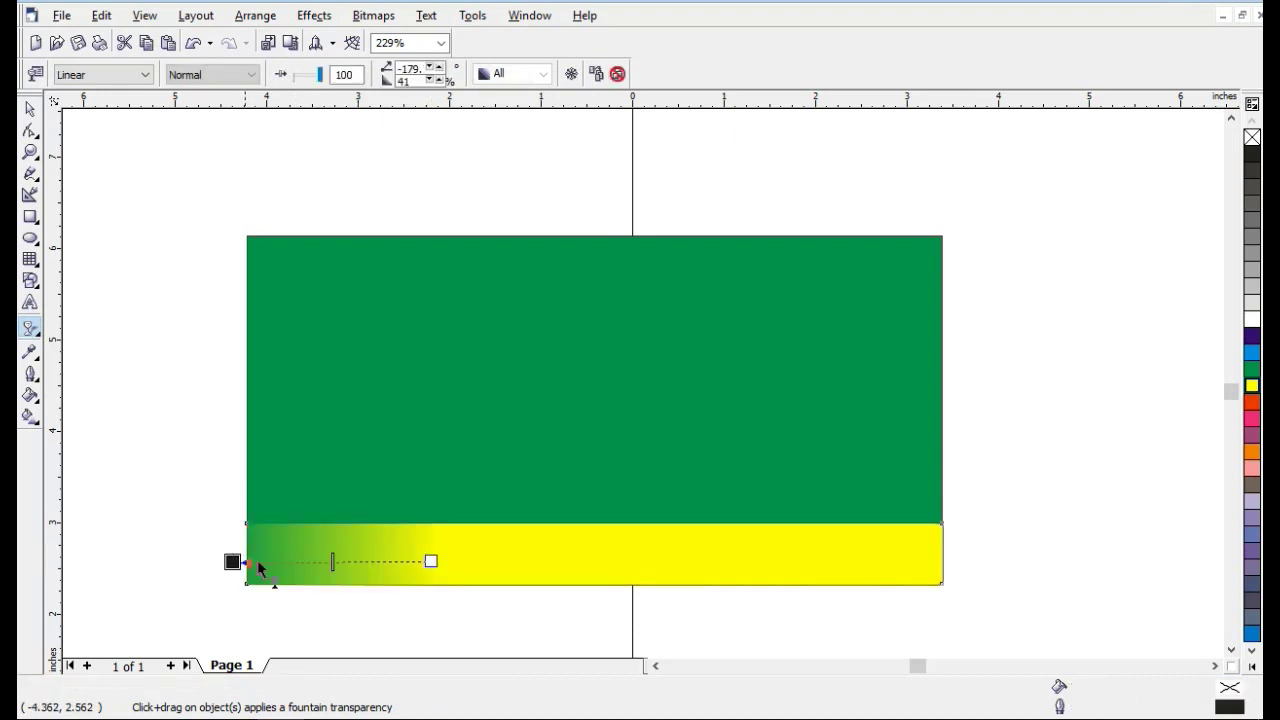
pyautogui.moveTo(427, 561); pyautogui.dragTo(455, 561)
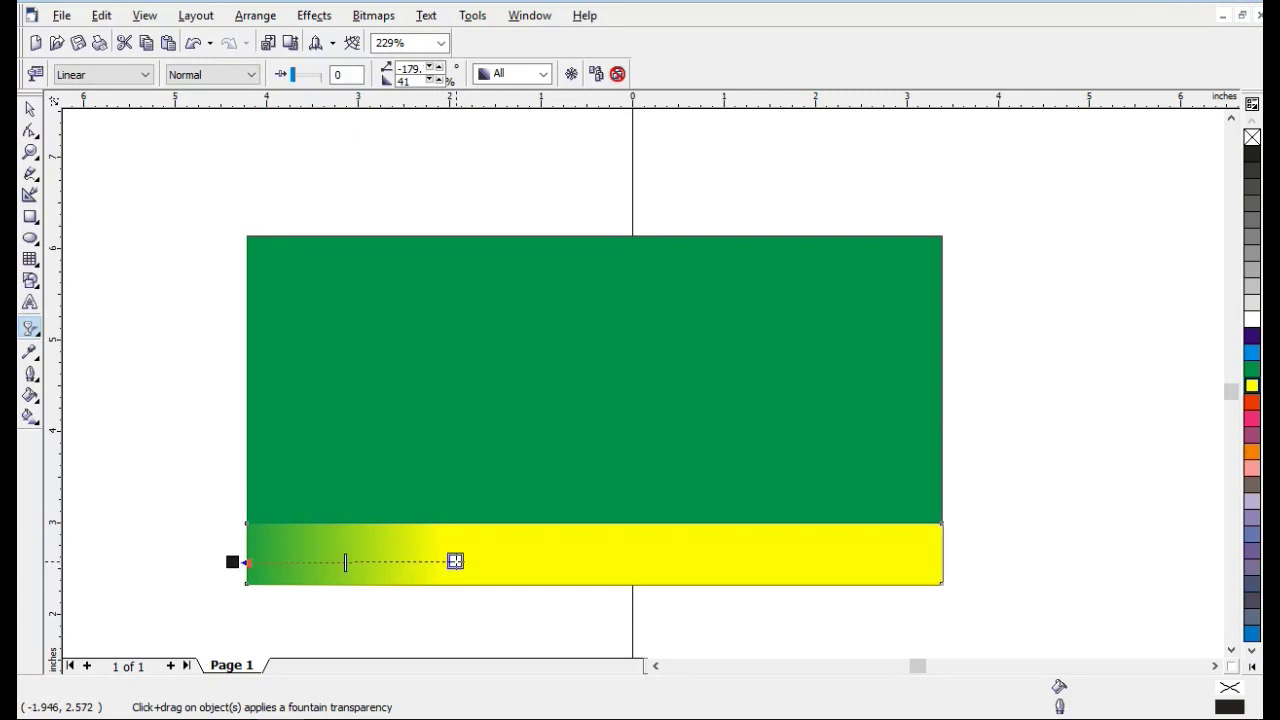
pyautogui.moveTo(232, 561); pyautogui.dragTo(283, 561)
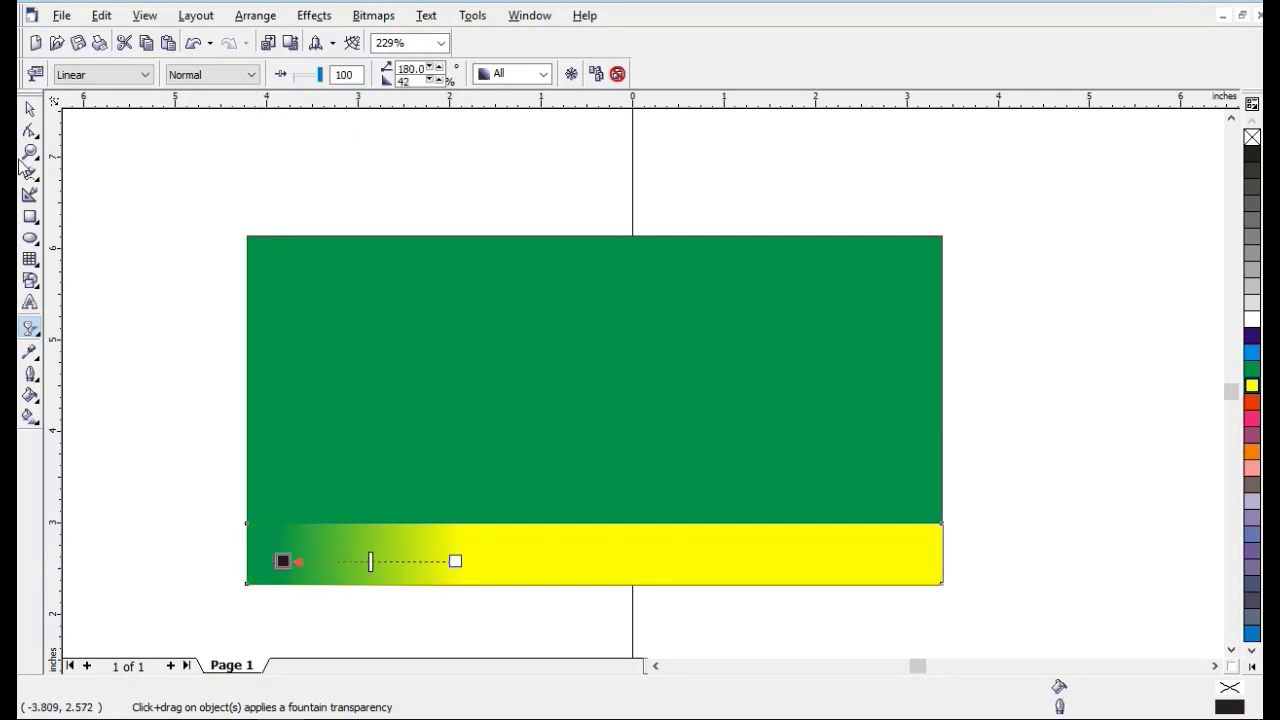
pyautogui.moveTo(455, 561); pyautogui.dragTo(614, 566)
# - Duplicate the yellow strip, mirror the copy horizontally and shift it about 5 inches to the right
pyautogui.click(30, 108)
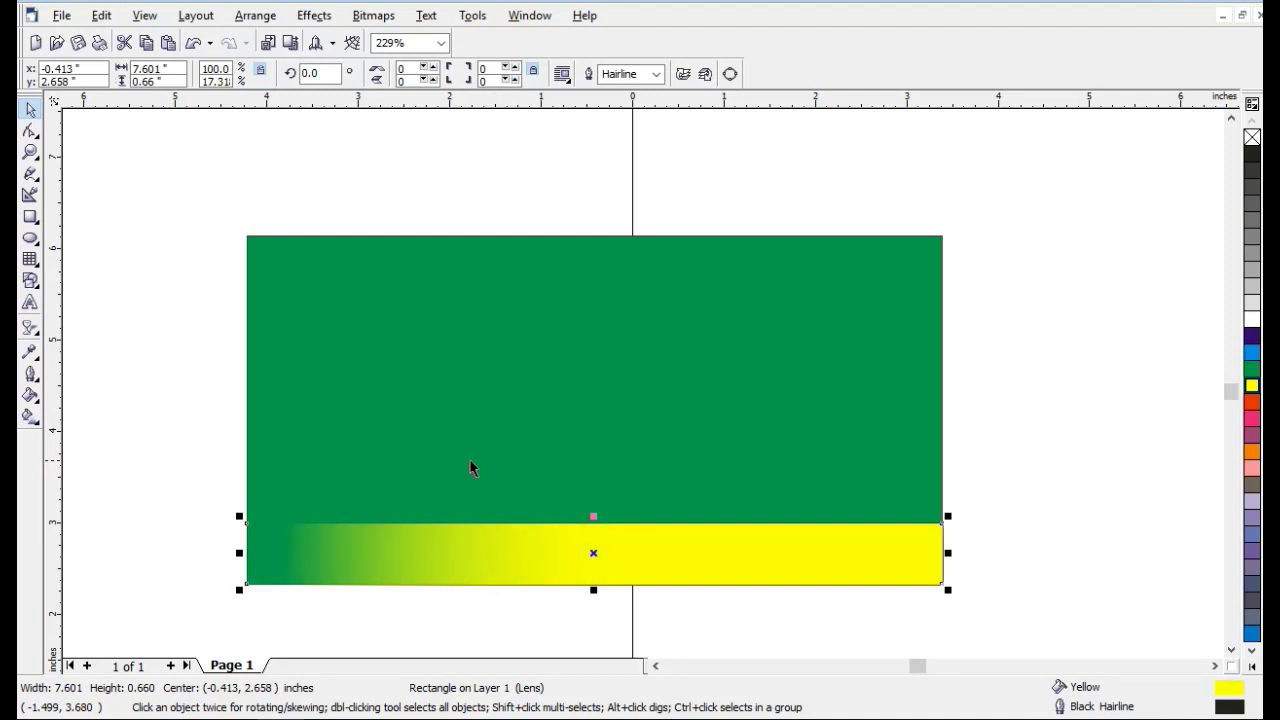
pyautogui.click(377, 72)
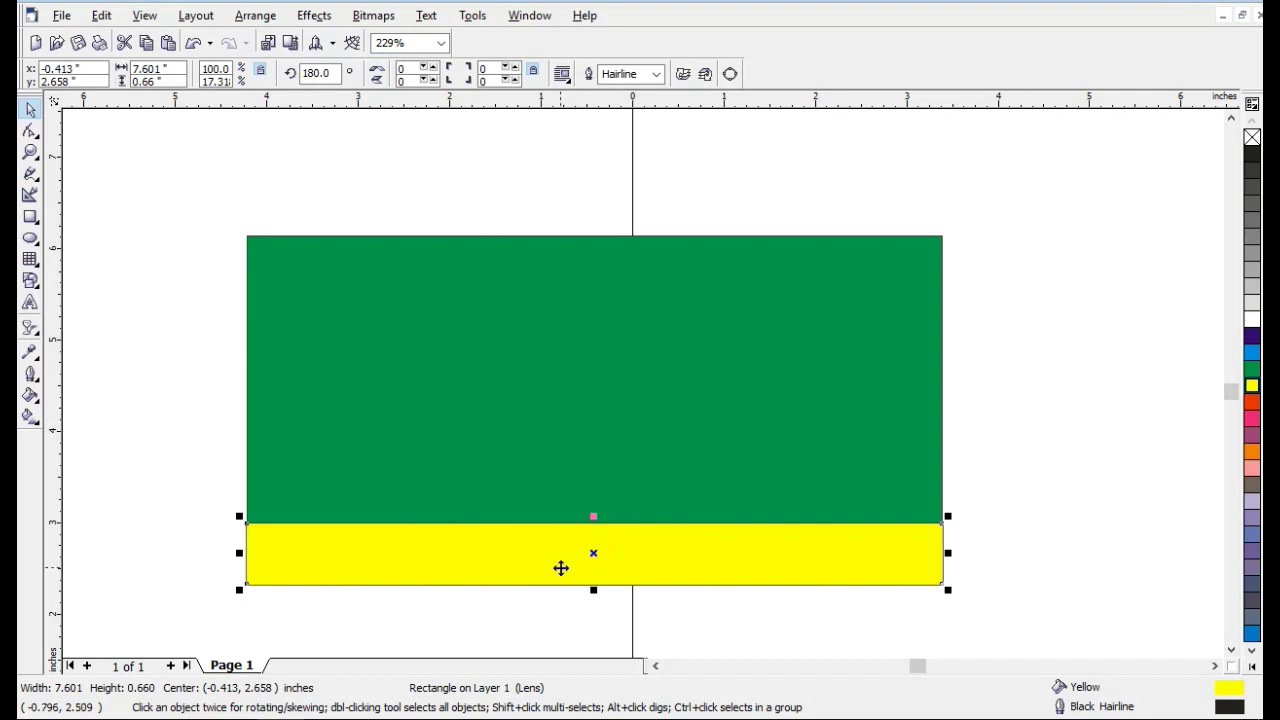
pyautogui.press('Right')
pyautogui.press('Right')
pyautogui.press('Right')
pyautogui.press('Right')
pyautogui.press('Right')
pyautogui.press('Right')
pyautogui.press('Right')
pyautogui.press('Right')
pyautogui.press('Right')
pyautogui.press('Right')
pyautogui.press('Right')
pyautogui.press('Right')
pyautogui.press('Right')
pyautogui.press('Right')
pyautogui.press('Right')
pyautogui.press('Right')
pyautogui.press('Right')
pyautogui.press('Right')
pyautogui.press('Right')
pyautogui.press('Right')
pyautogui.press('Right')
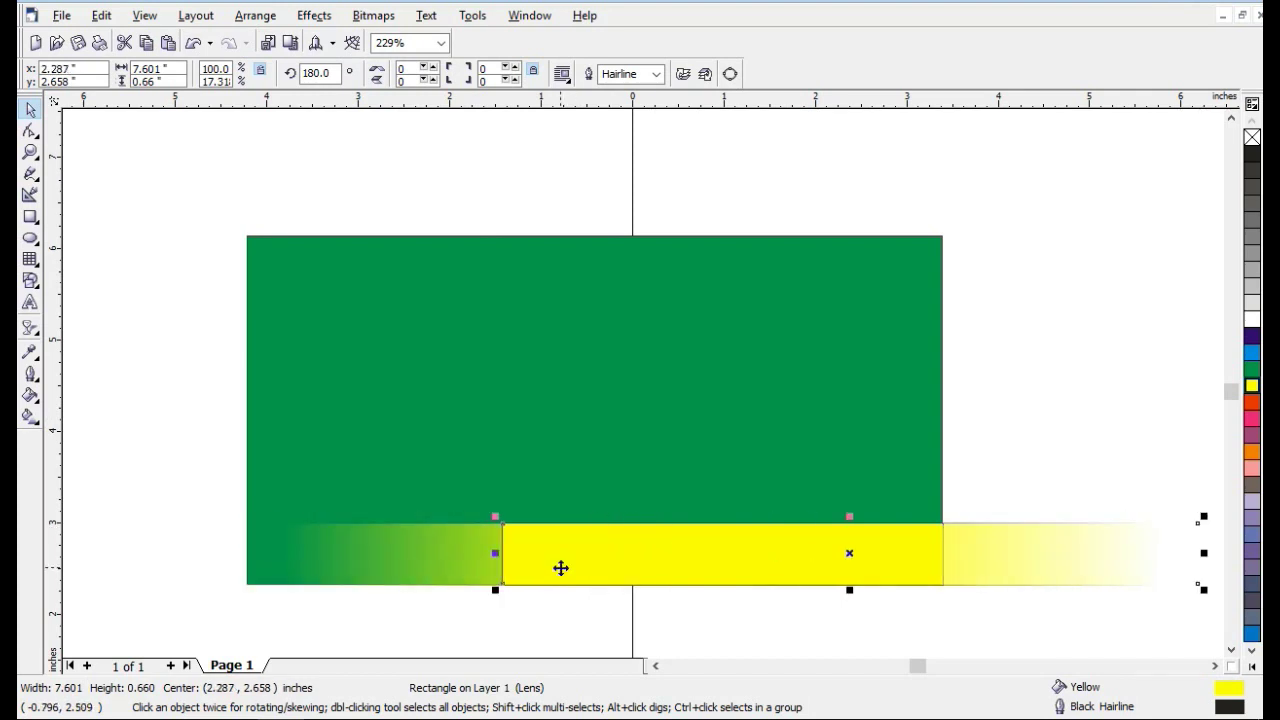
pyautogui.press('Right')
pyautogui.press('Right')
pyautogui.press('Right')
pyautogui.press('Right')
pyautogui.press('Right')
pyautogui.press('Right')
pyautogui.press('Right')
pyautogui.press('Right')
pyautogui.press('Right')
pyautogui.press('Right')
pyautogui.press('Right')
pyautogui.press('Right')
pyautogui.press('Right')
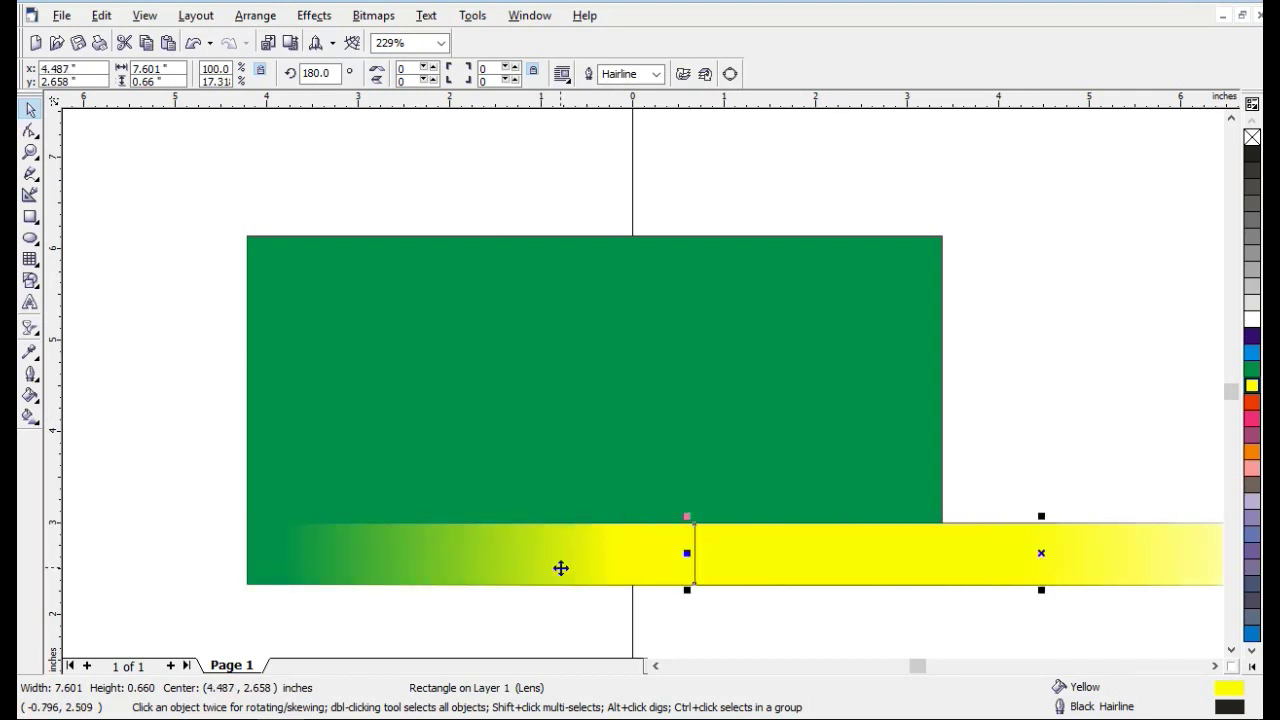
# - Group the two yellow strips and resize the group to about 7.41 by 0.94 inches along the green rectangle's base
pyautogui.press('F4')
pyautogui.hotkey('ctrl', 'a')
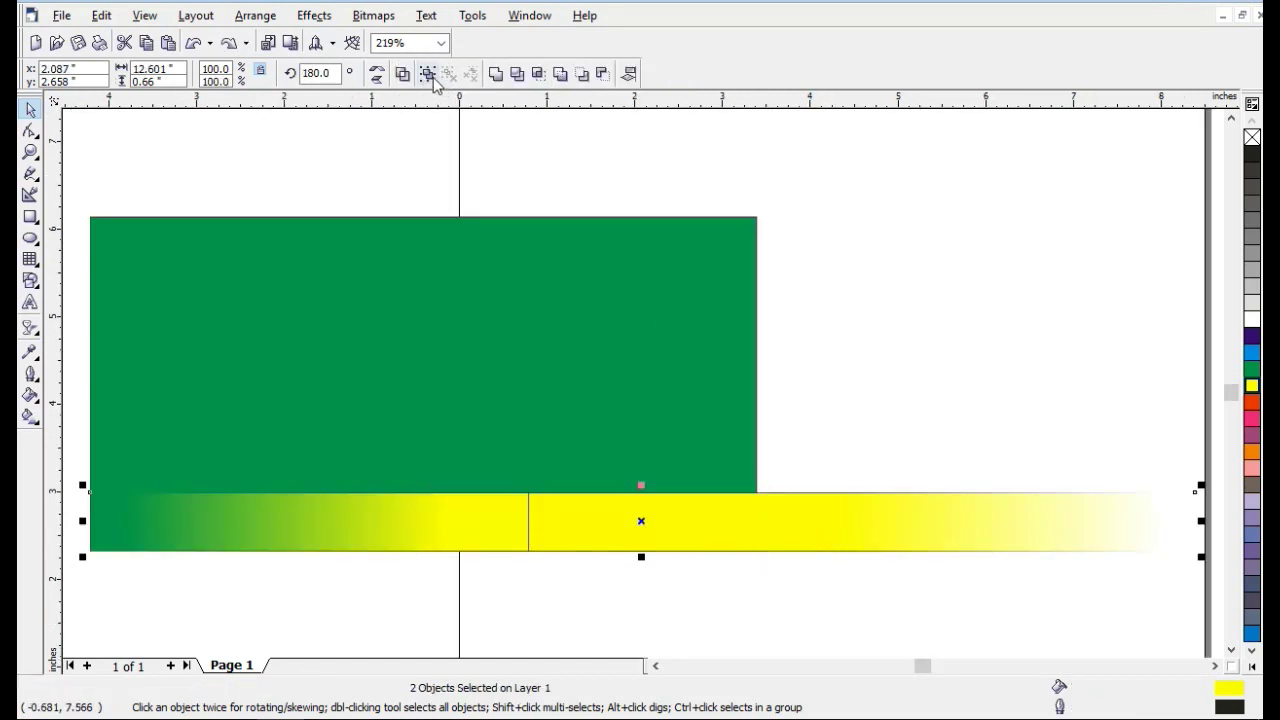
pyautogui.click(432, 78)
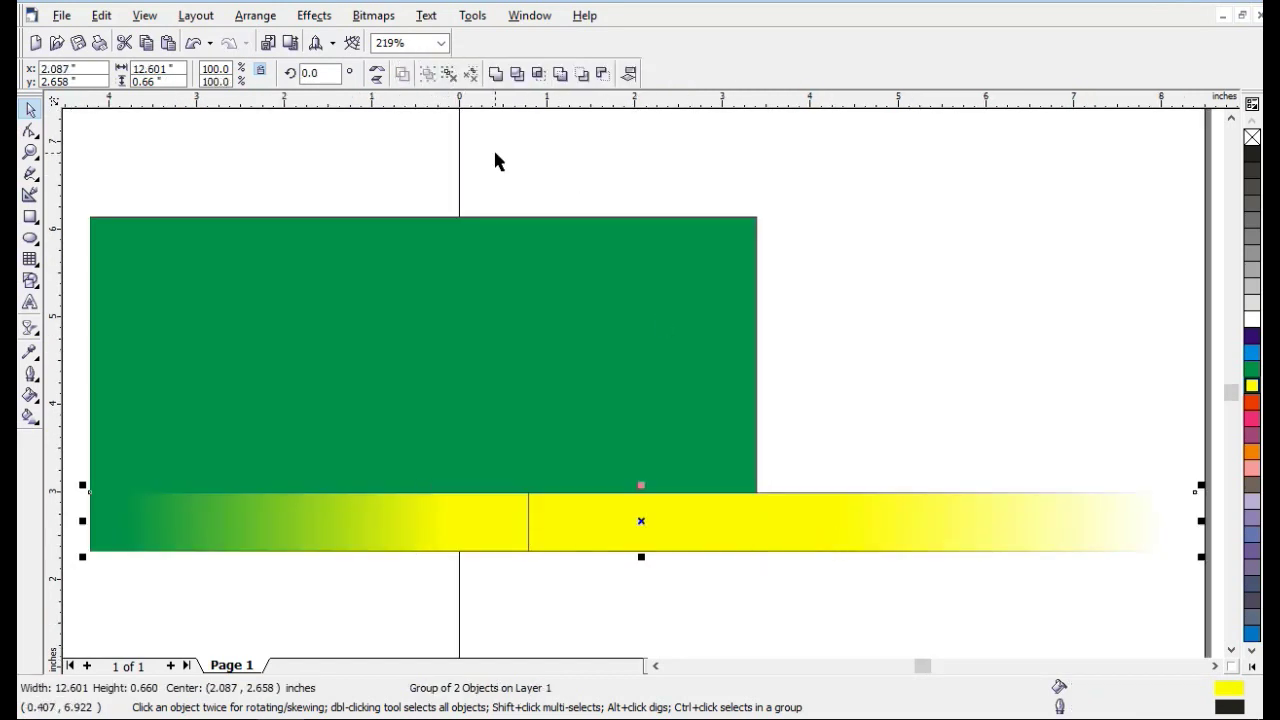
pyautogui.moveTo(667, 510); pyautogui.dragTo(749, 521)
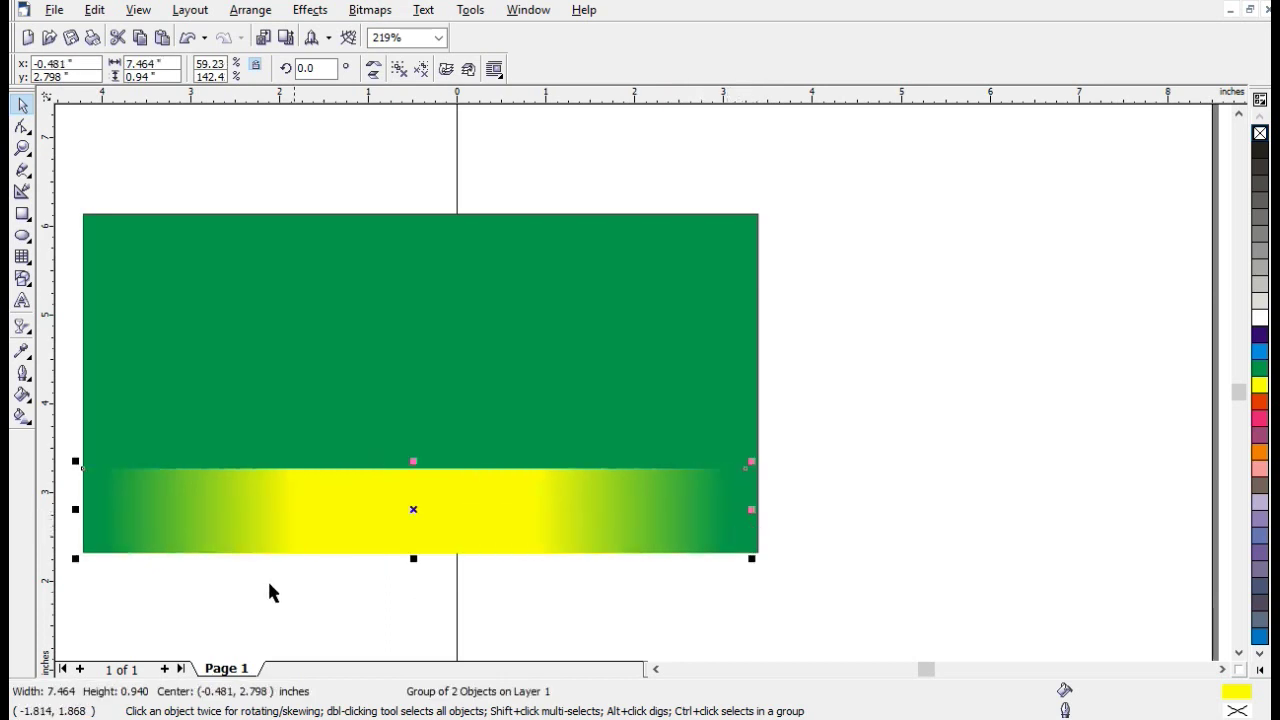
pyautogui.moveTo(80, 515); pyautogui.dragTo(85, 515)
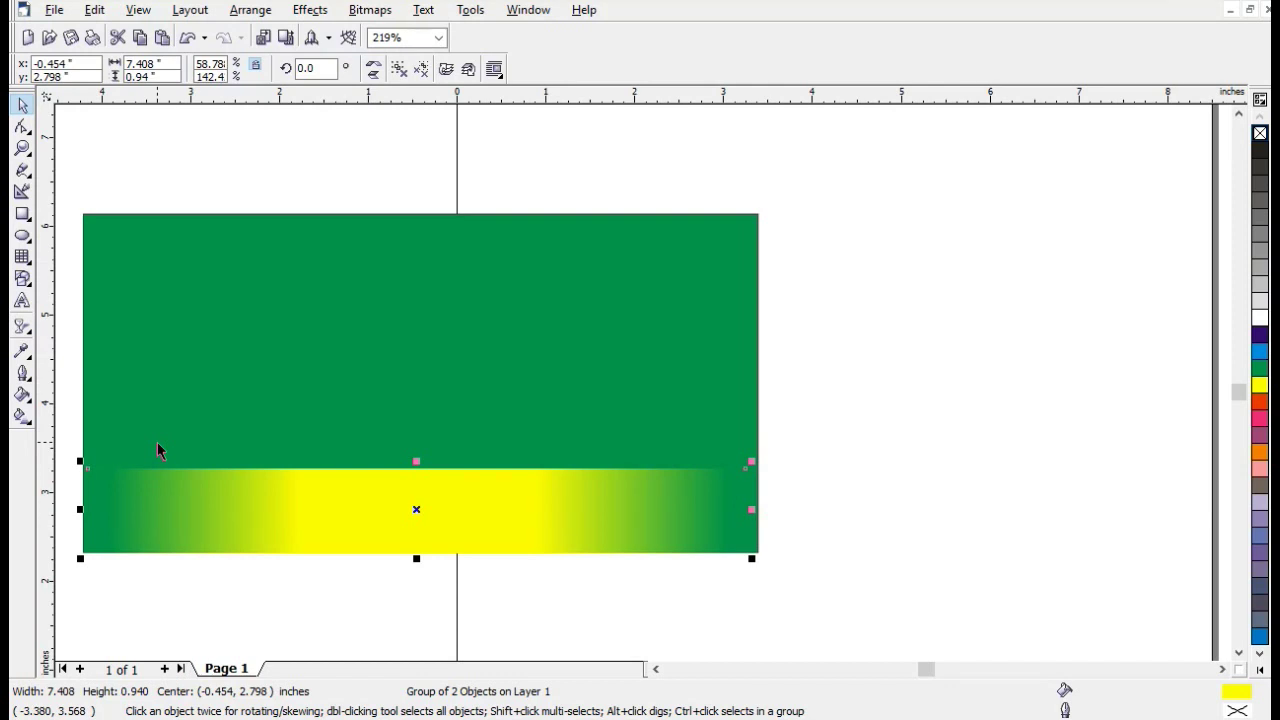
# - Draw a rectangle about 2.23 by 1.66 inches beside the green one and fill it with orange C1 M71 Y95 K0
pyautogui.click(28, 360)
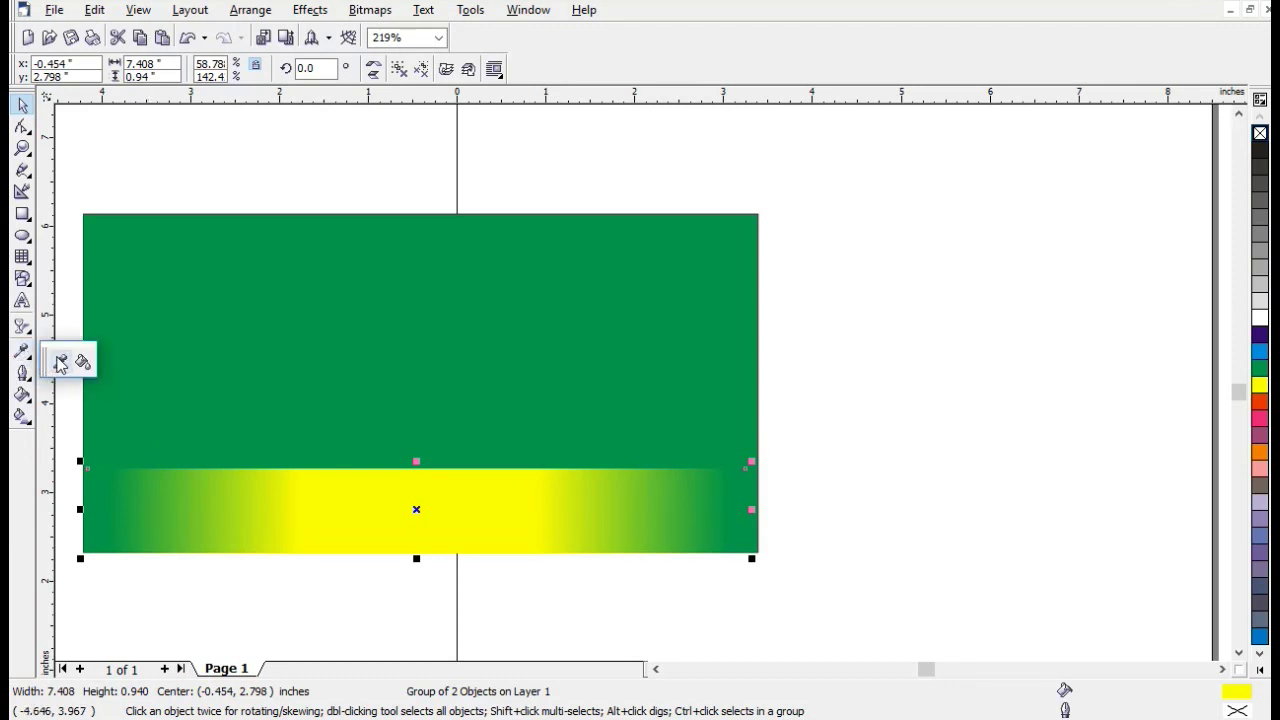
pyautogui.click(58, 361)
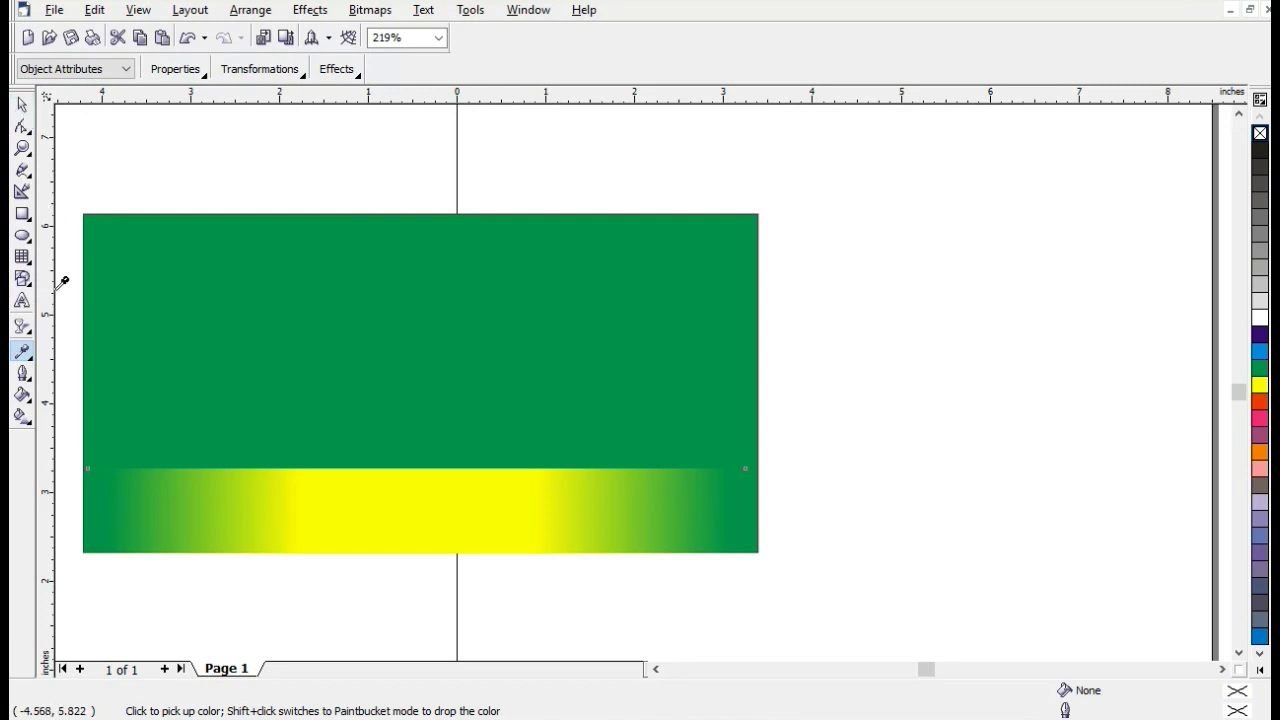
pyautogui.click(21, 210)
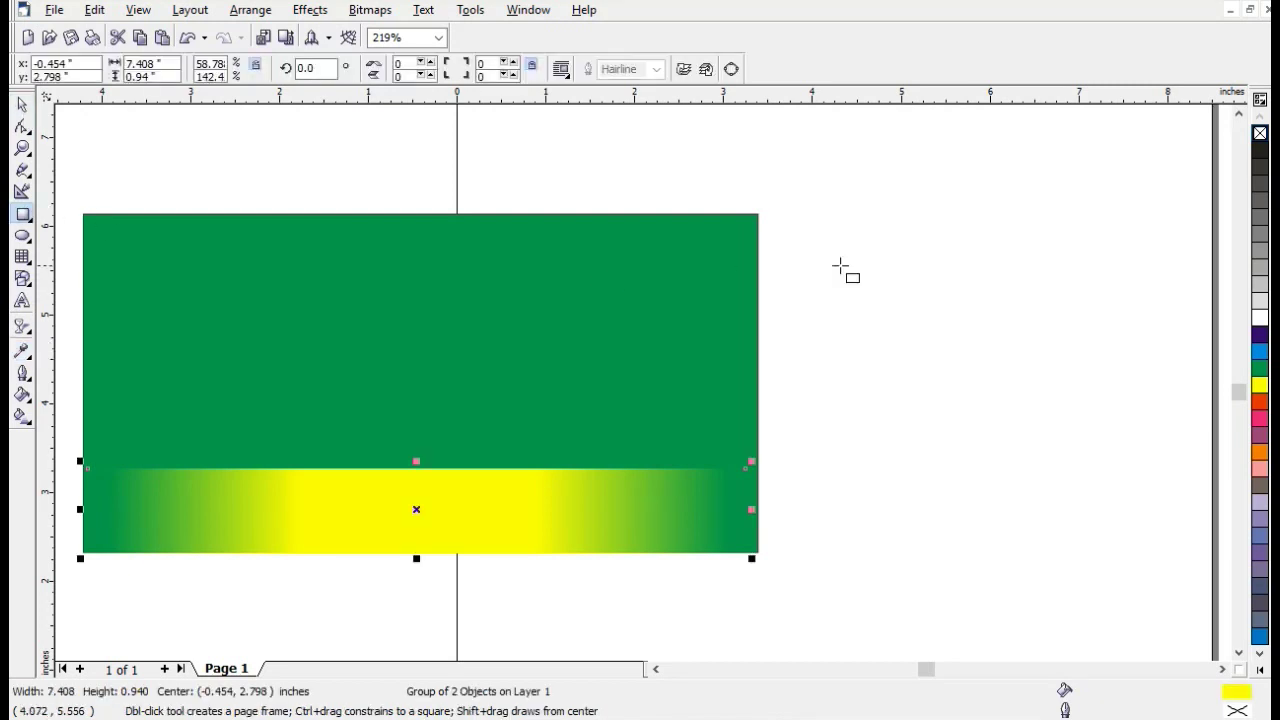
pyautogui.moveTo(855, 267); pyautogui.dragTo(1053, 414)
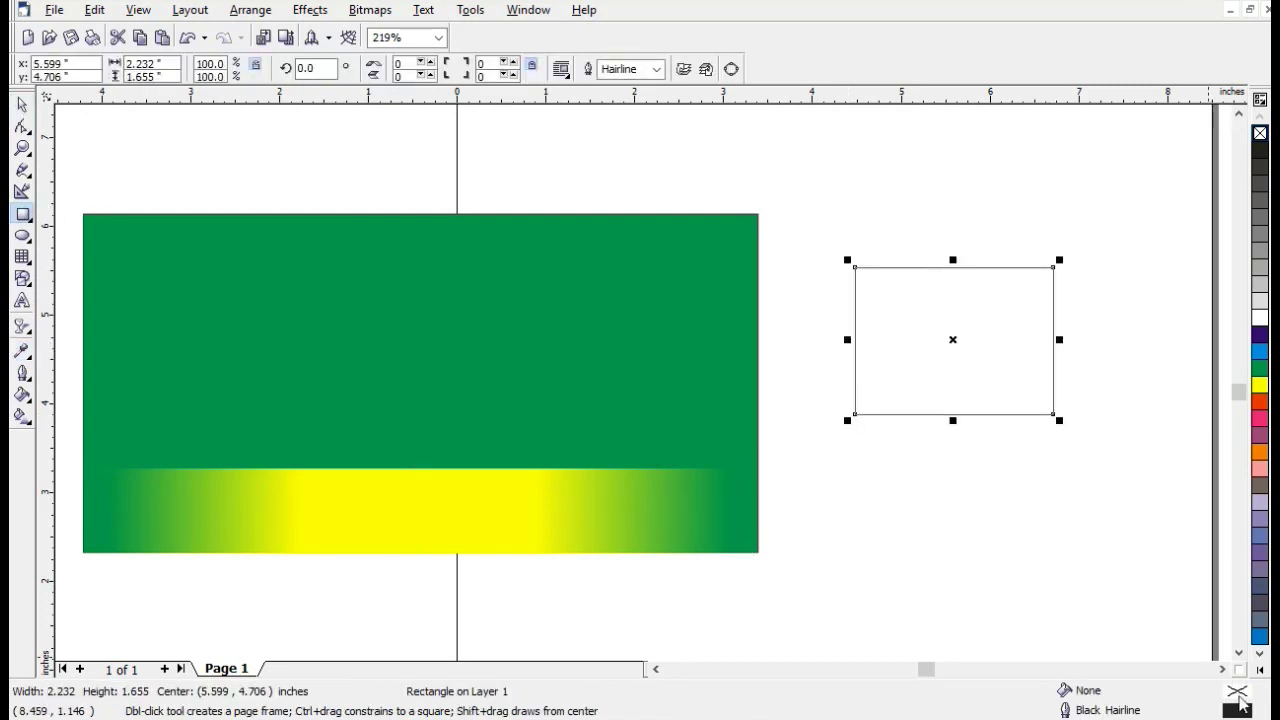
pyautogui.doubleClick(1238, 694)
pyautogui.click(327, 291)
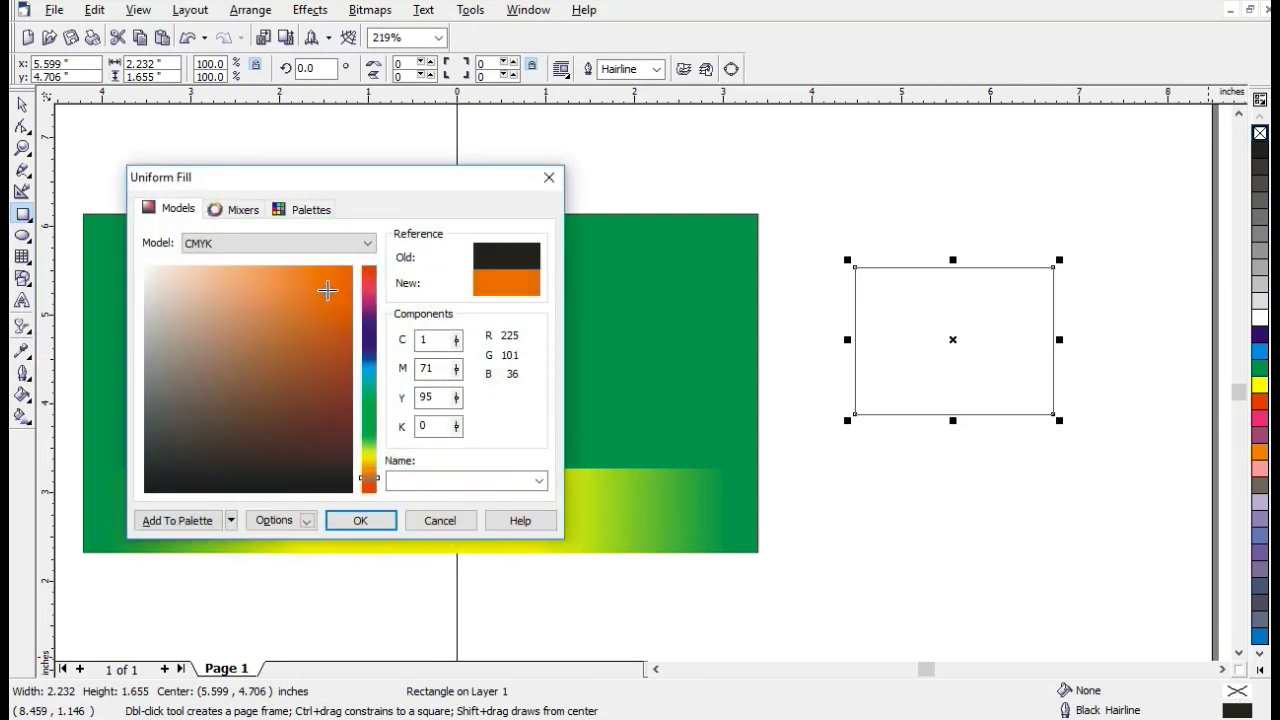
pyautogui.click(363, 516)
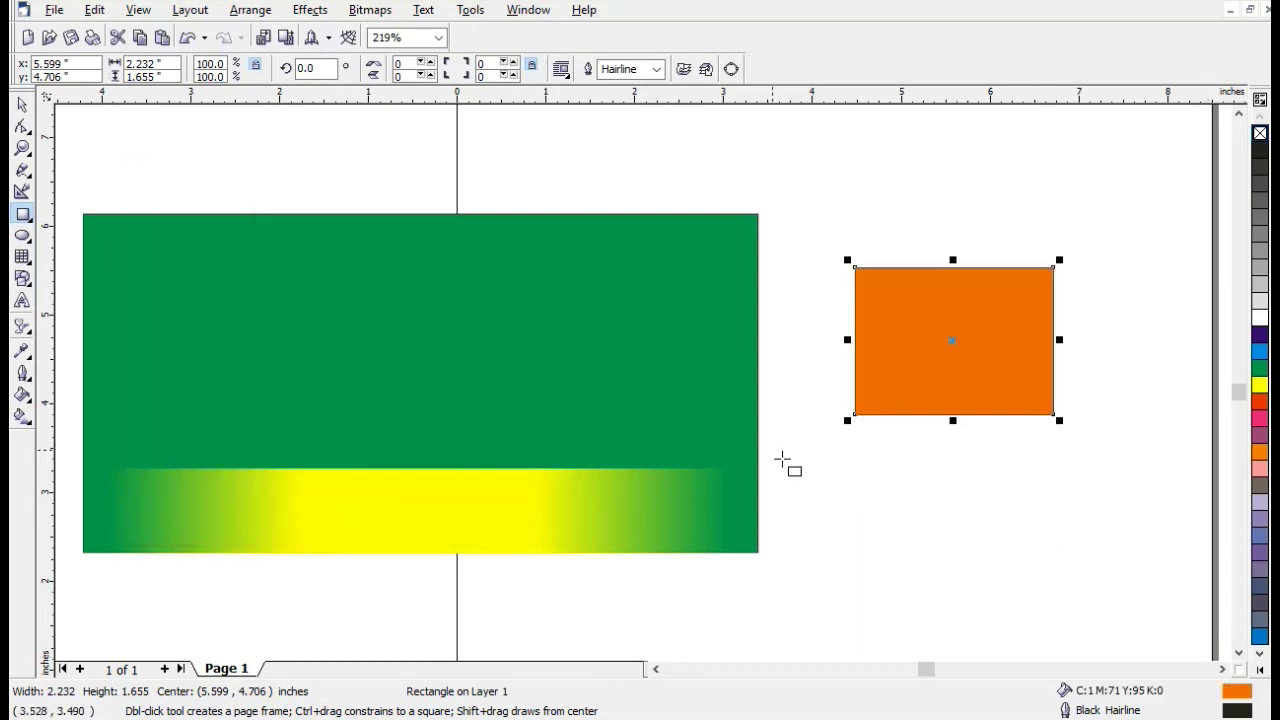
# - Draw an unfilled rectangle about 2.18 by 1.64 inches below the orange one and activate the Eyedropper tool
pyautogui.moveTo(809, 487)
pyautogui.mouseDown()
pyautogui.moveTo(946, 634)
pyautogui.moveTo(1004, 633)
pyautogui.mouseUp()
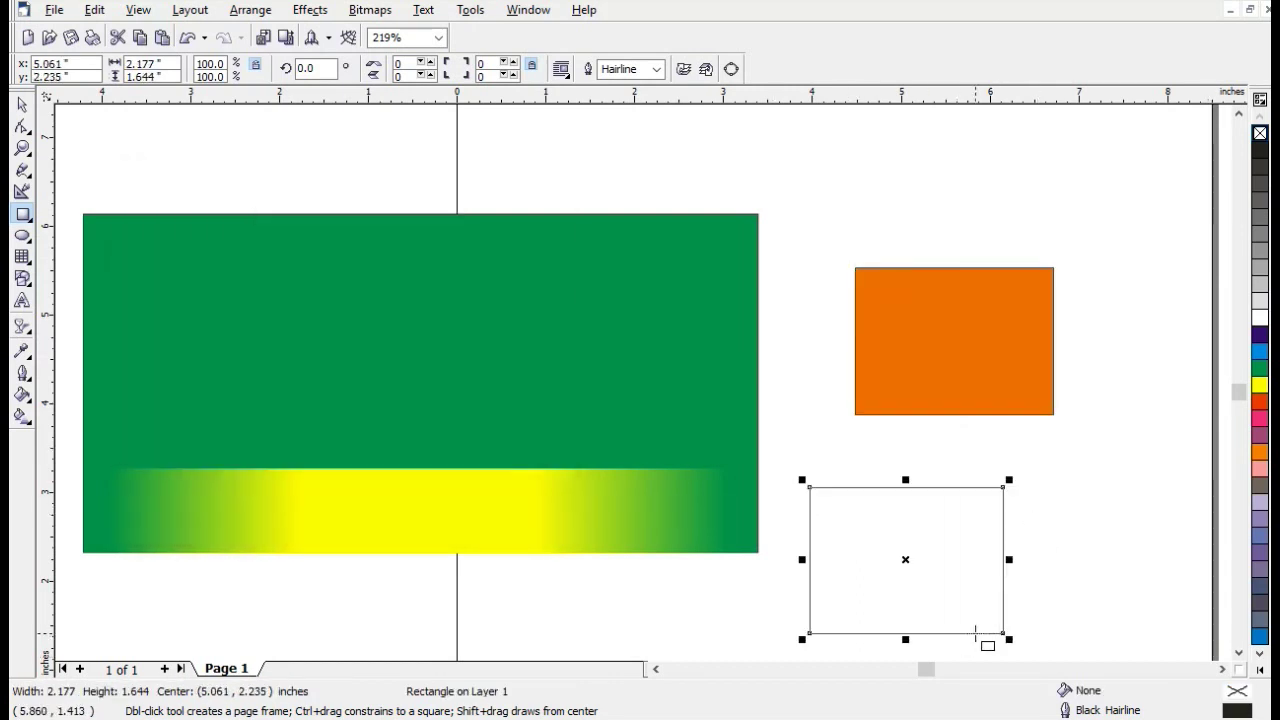
pyautogui.click(916, 358)
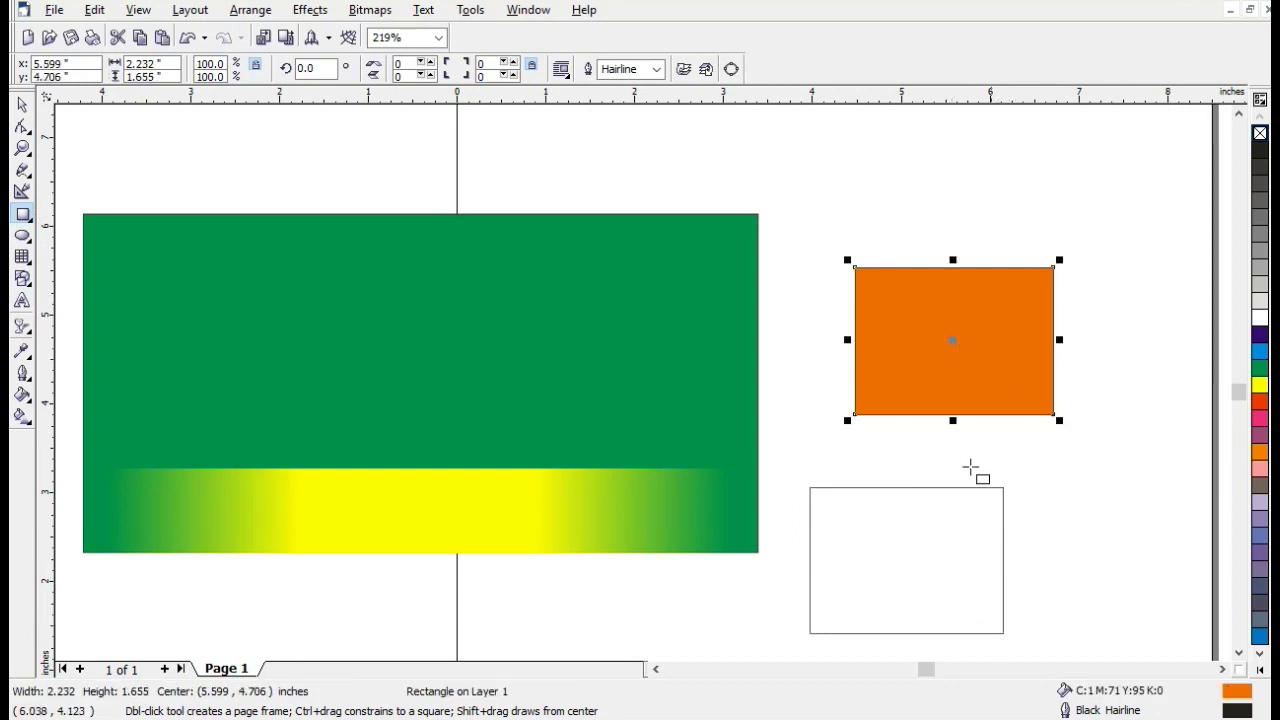
pyautogui.click(916, 578)
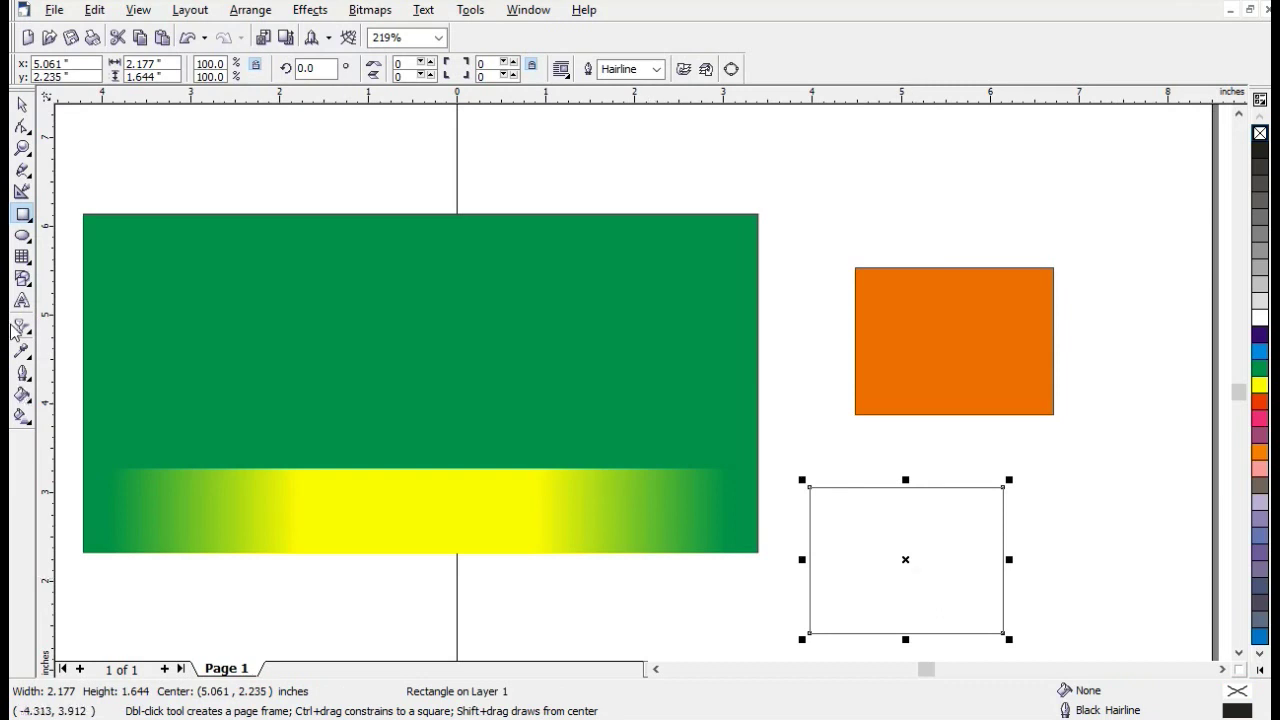
pyautogui.click(22, 350)
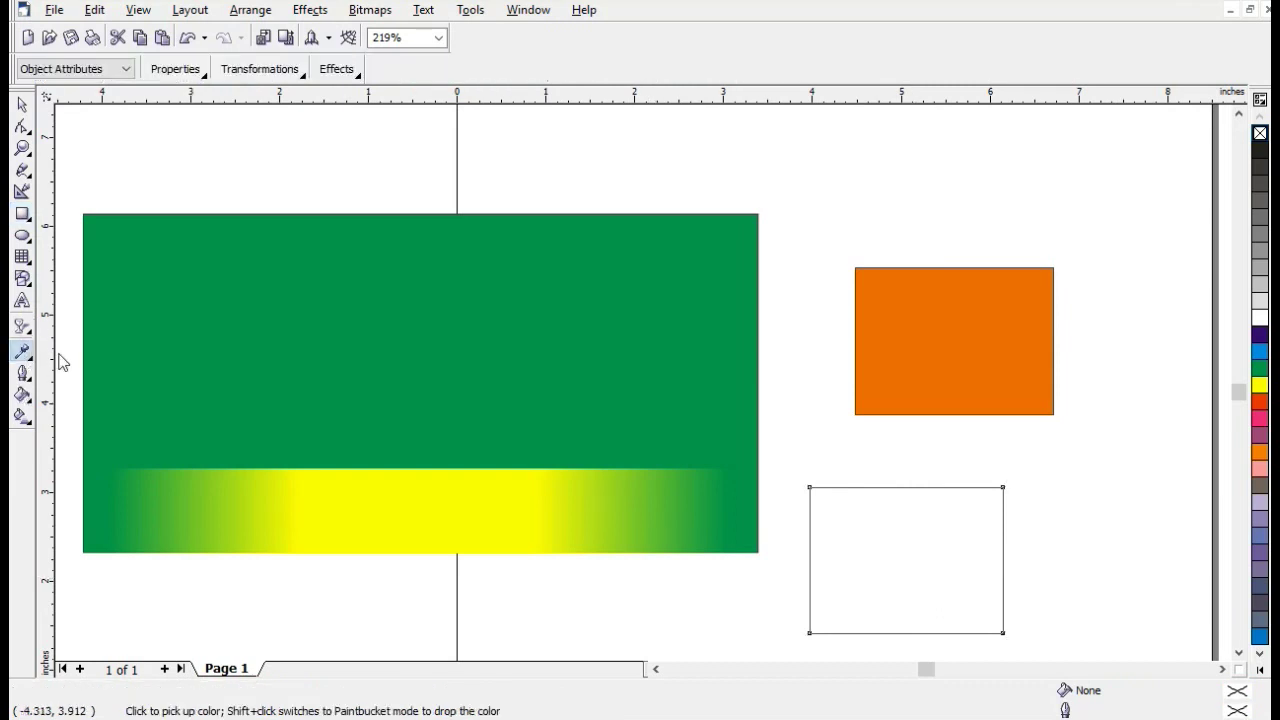
# - Copy the upper orange rectangle's fill onto the empty rectangle below it with the Eyedropper and Paintbucket
pyautogui.click(946, 352)
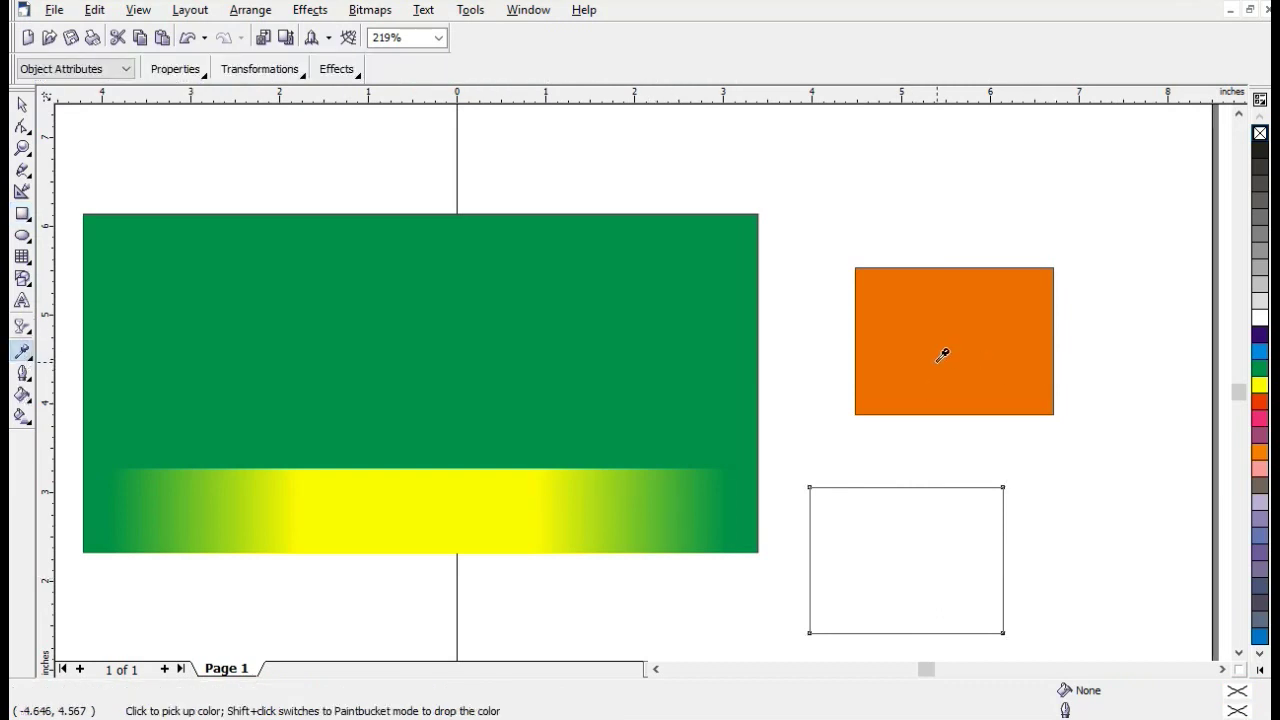
pyautogui.click(901, 534)
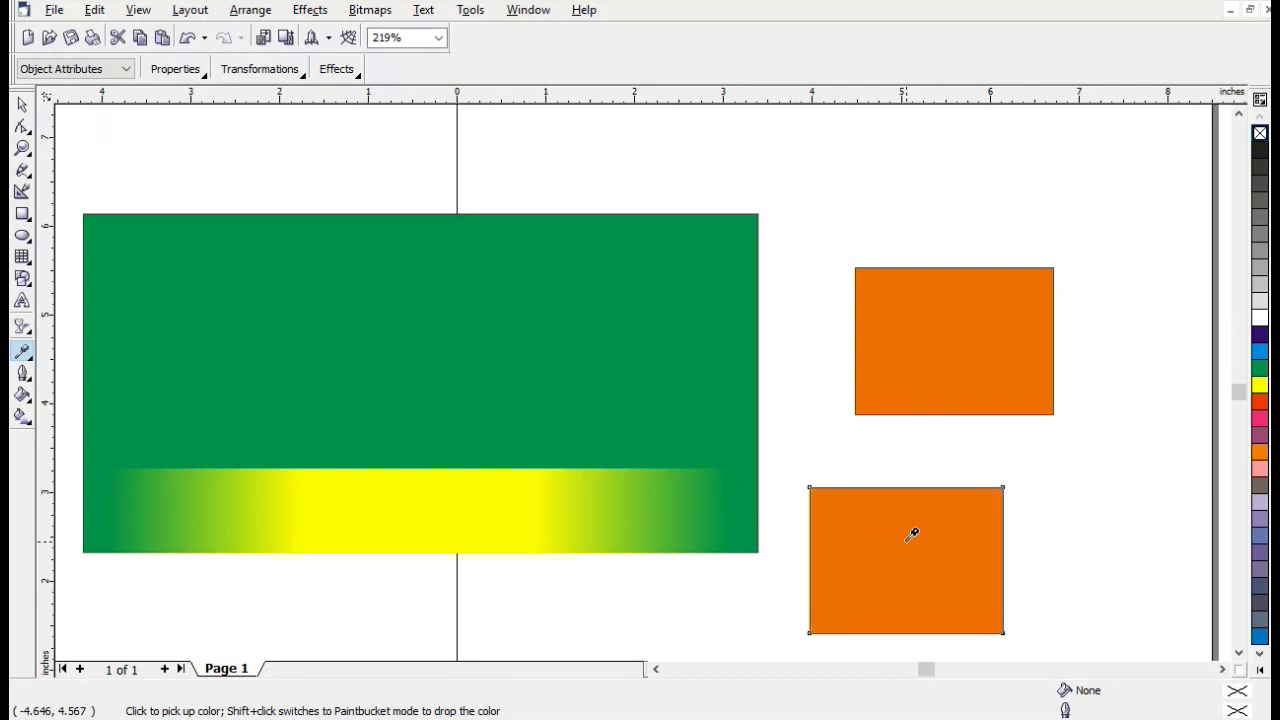
# - Review the Outline Pen settings for the lower orange rectangle and leave them without changes
pyautogui.click(23, 380)
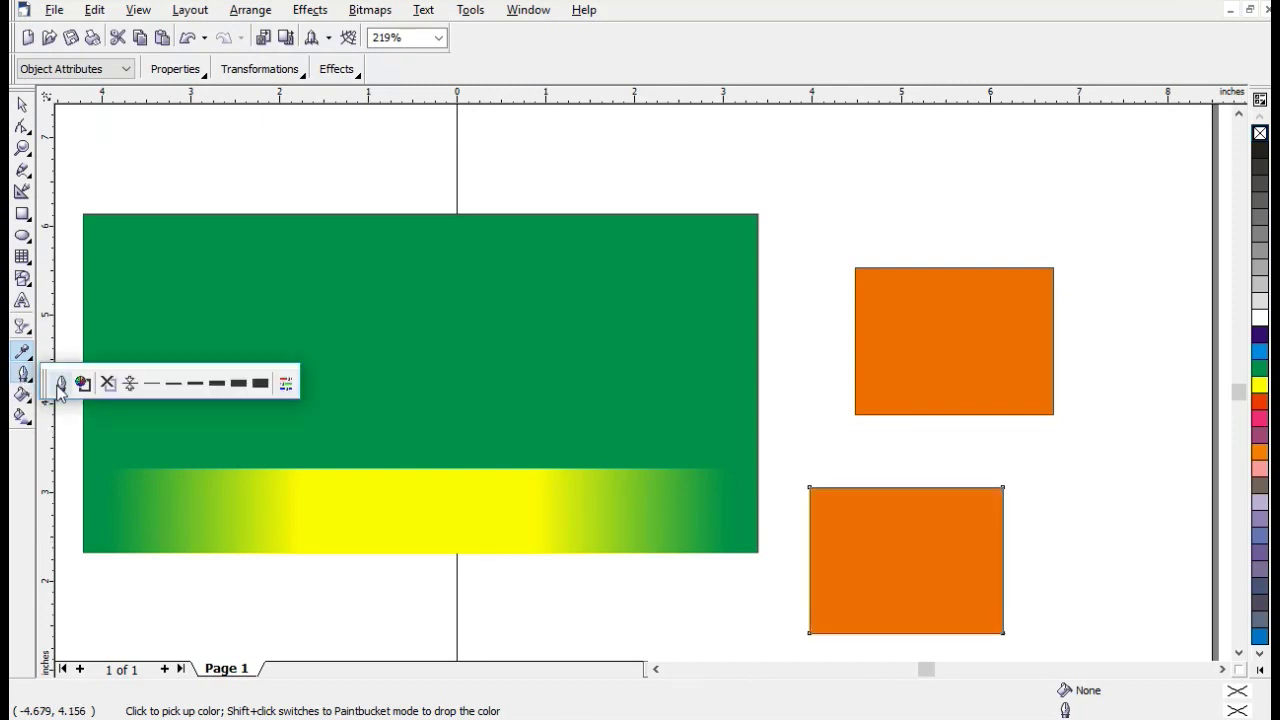
pyautogui.click(59, 384)
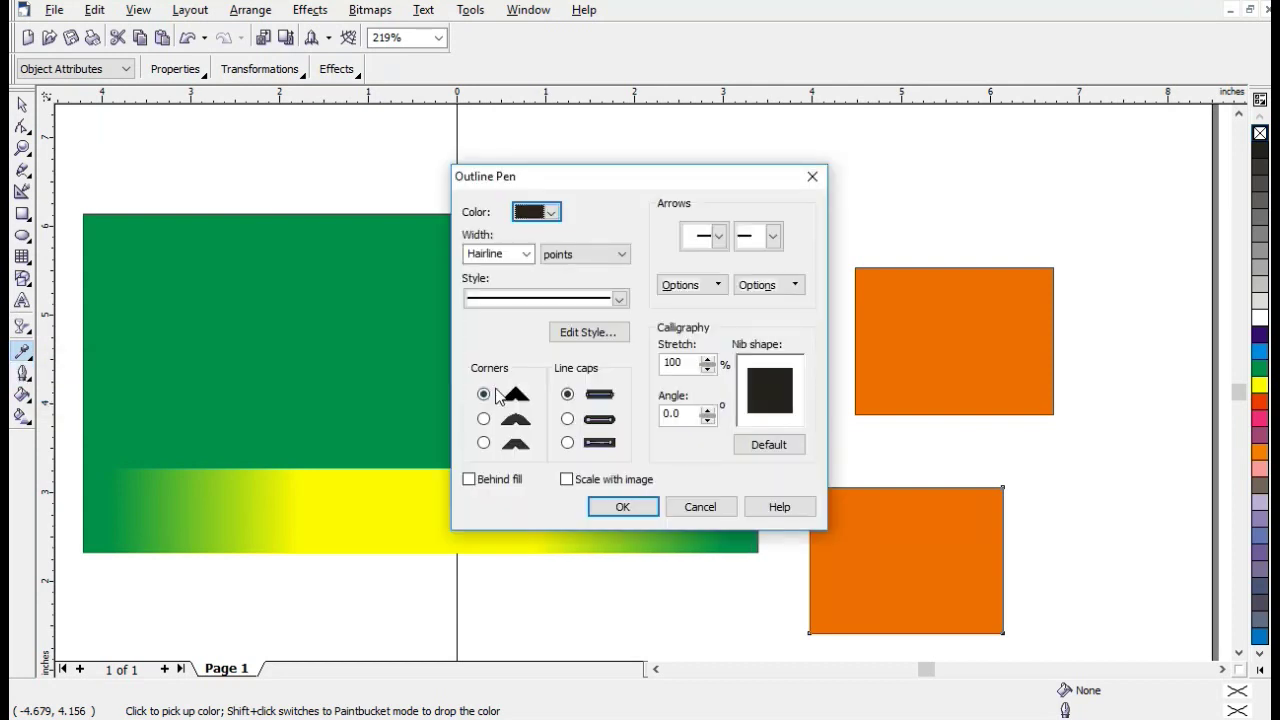
pyautogui.click(700, 508)
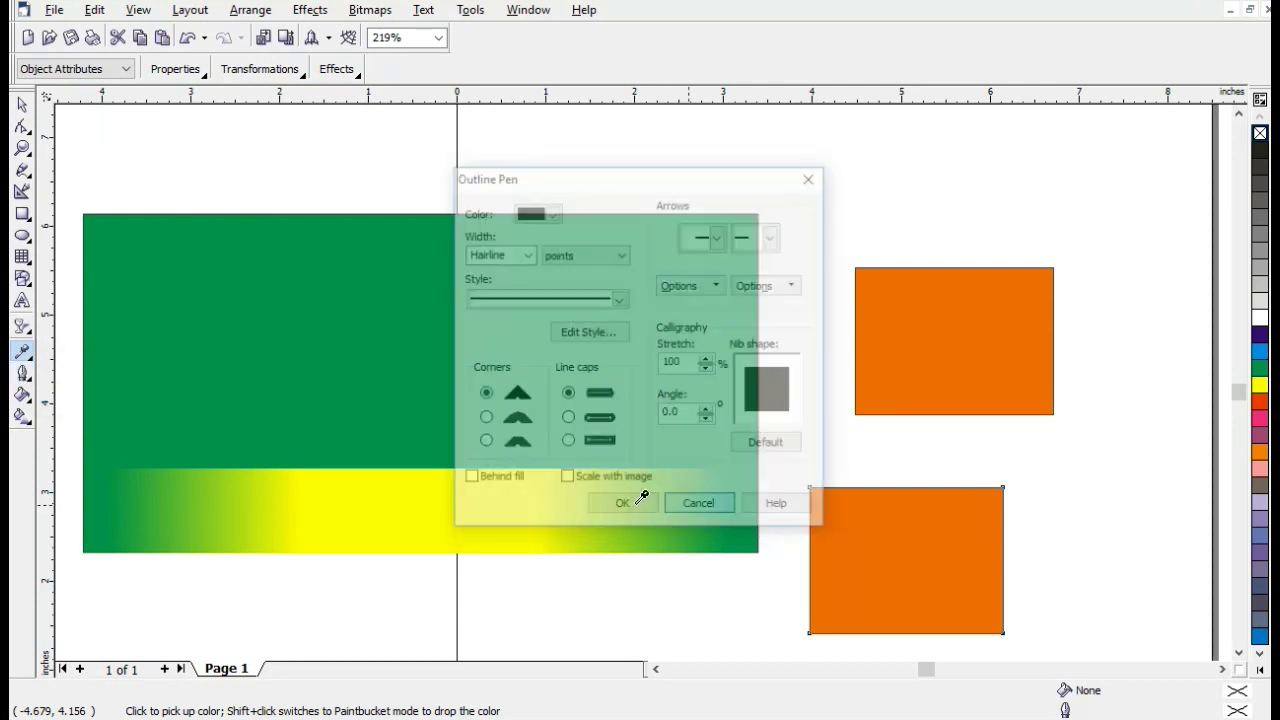
# - Try a linear black-to-white fountain fill at angle 0.0 on the lower orange rectangle and undo it
pyautogui.click(22, 396)
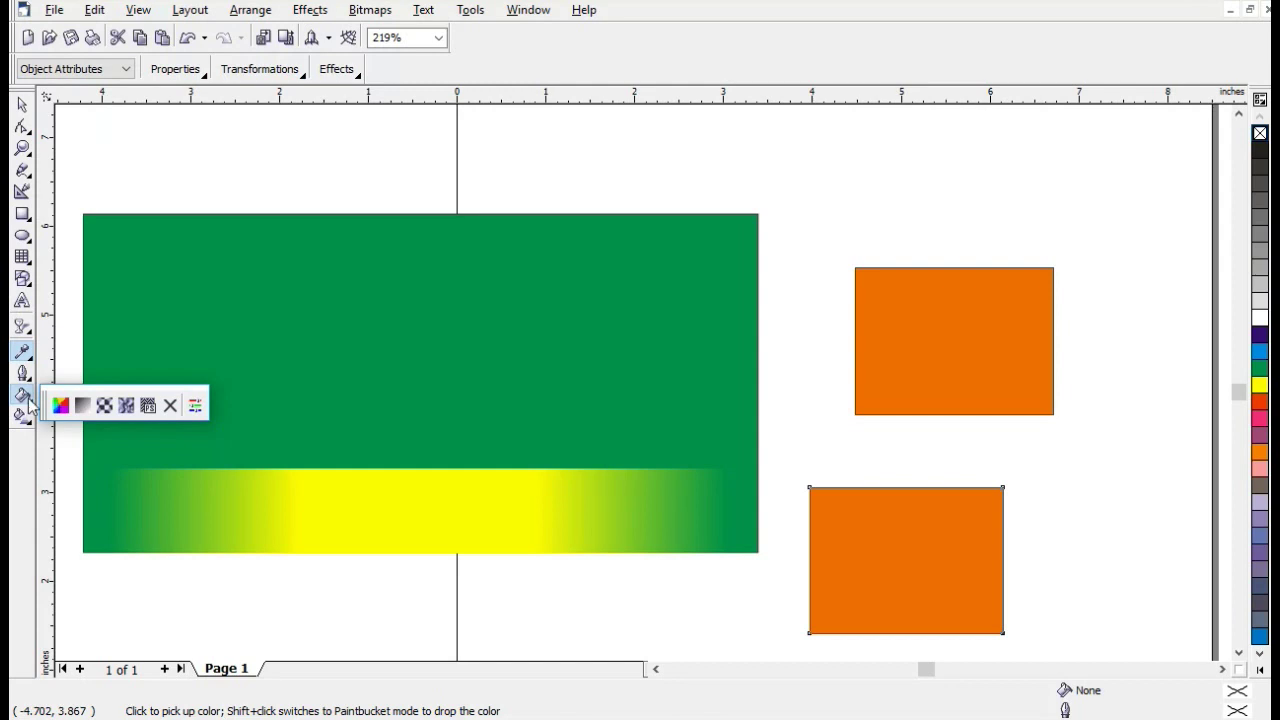
pyautogui.click(82, 405)
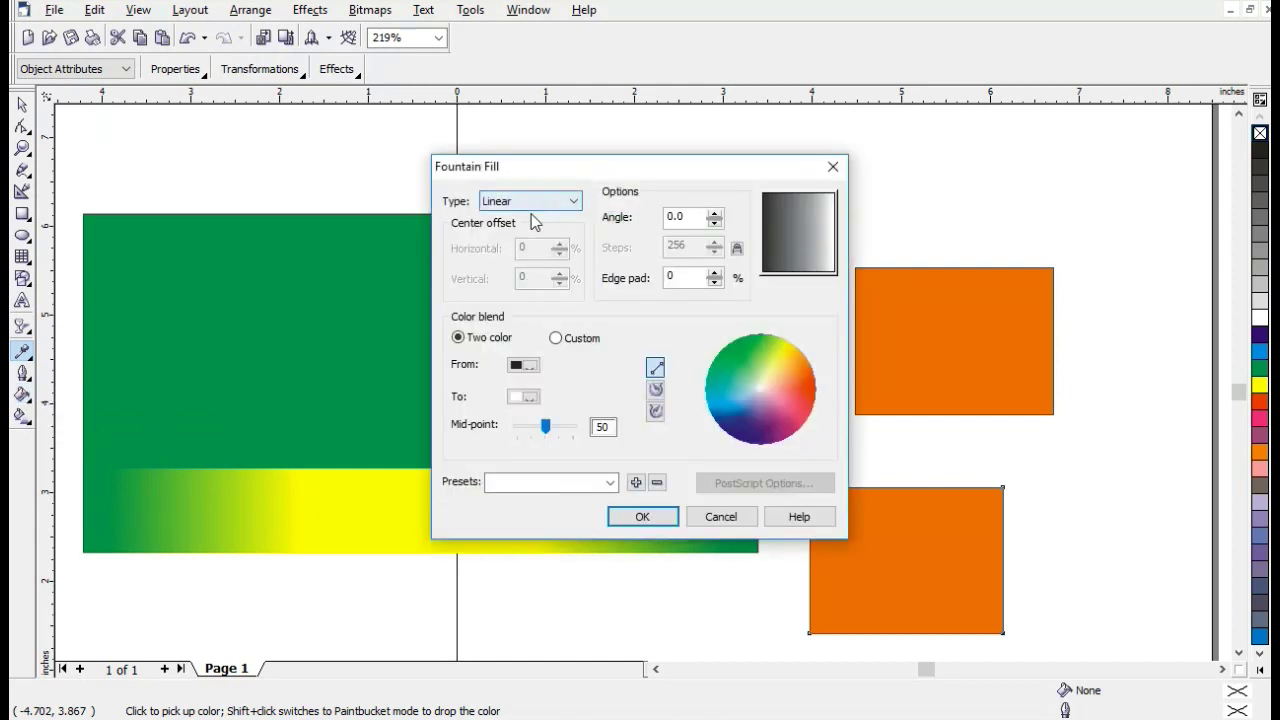
pyautogui.moveTo(548, 172); pyautogui.dragTo(692, 172)
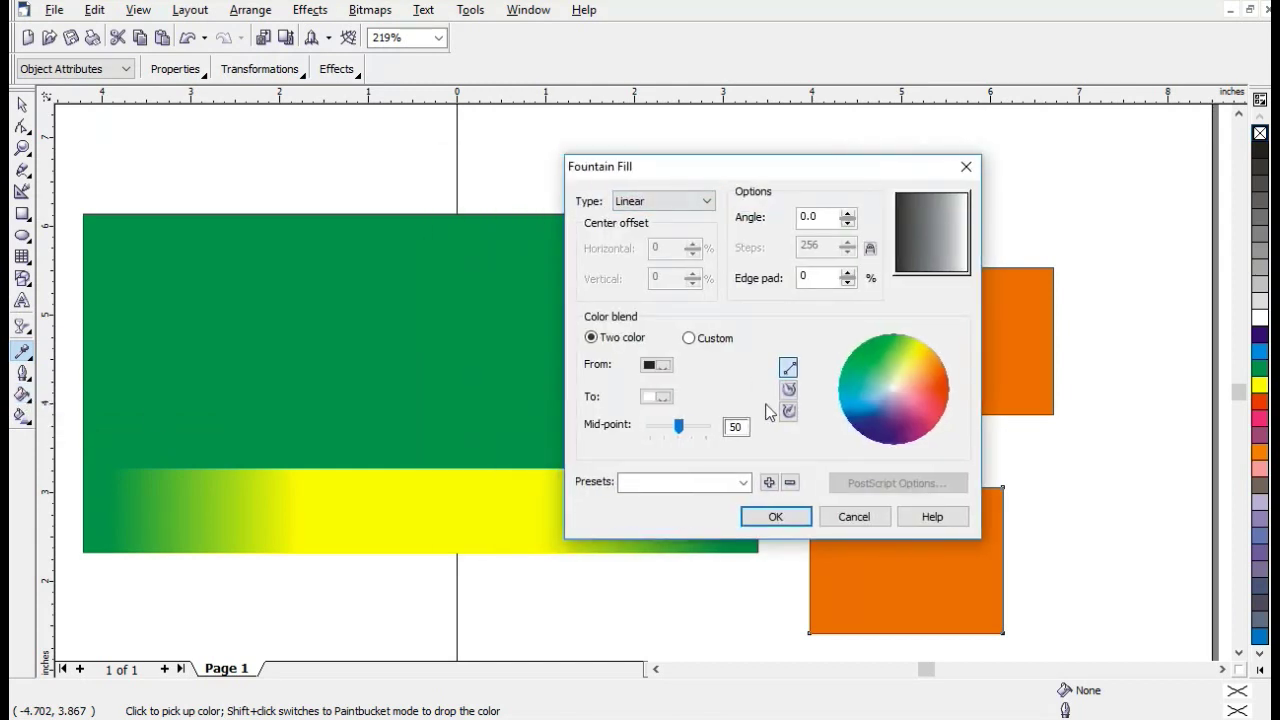
pyautogui.click(777, 516)
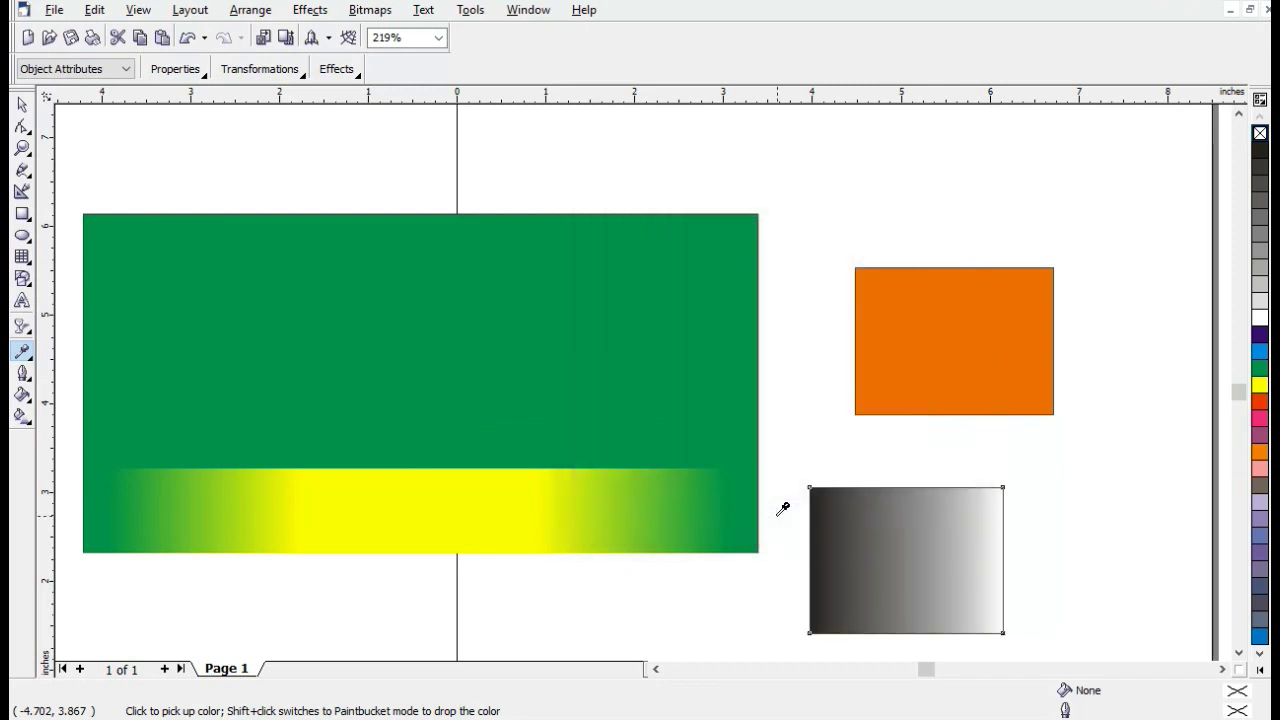
pyautogui.click(22, 416)
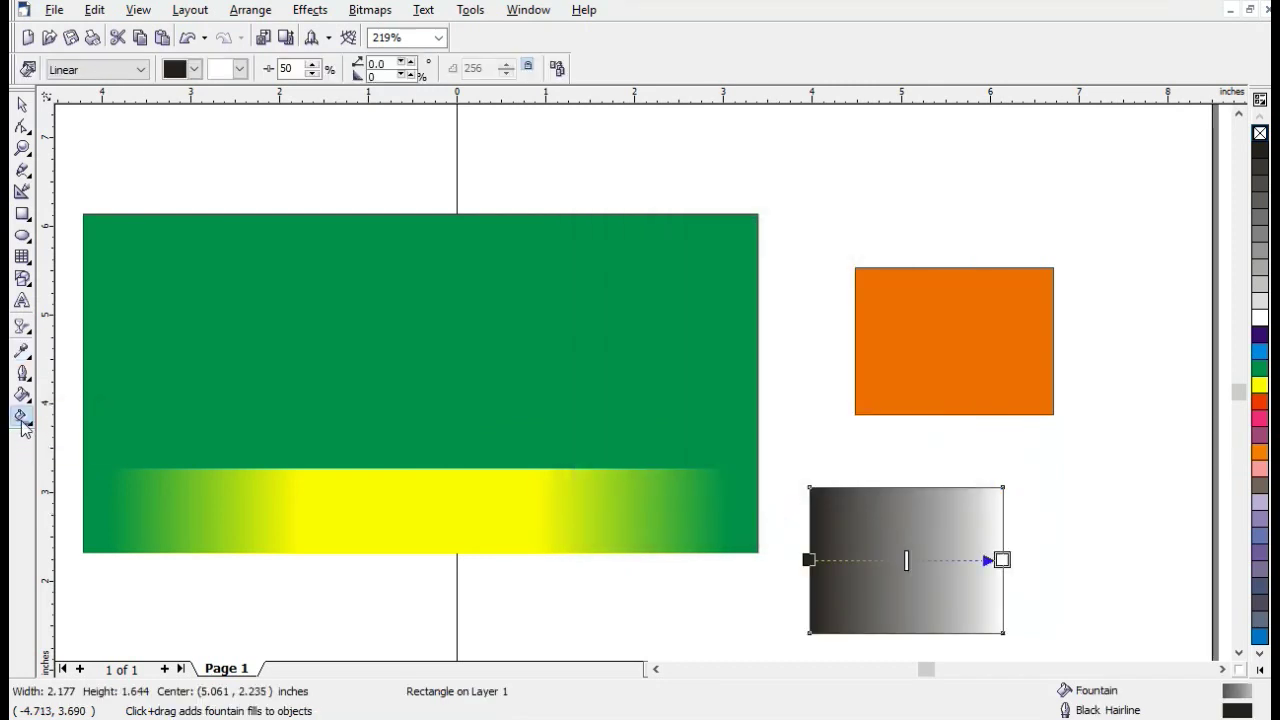
pyautogui.click(22, 420)
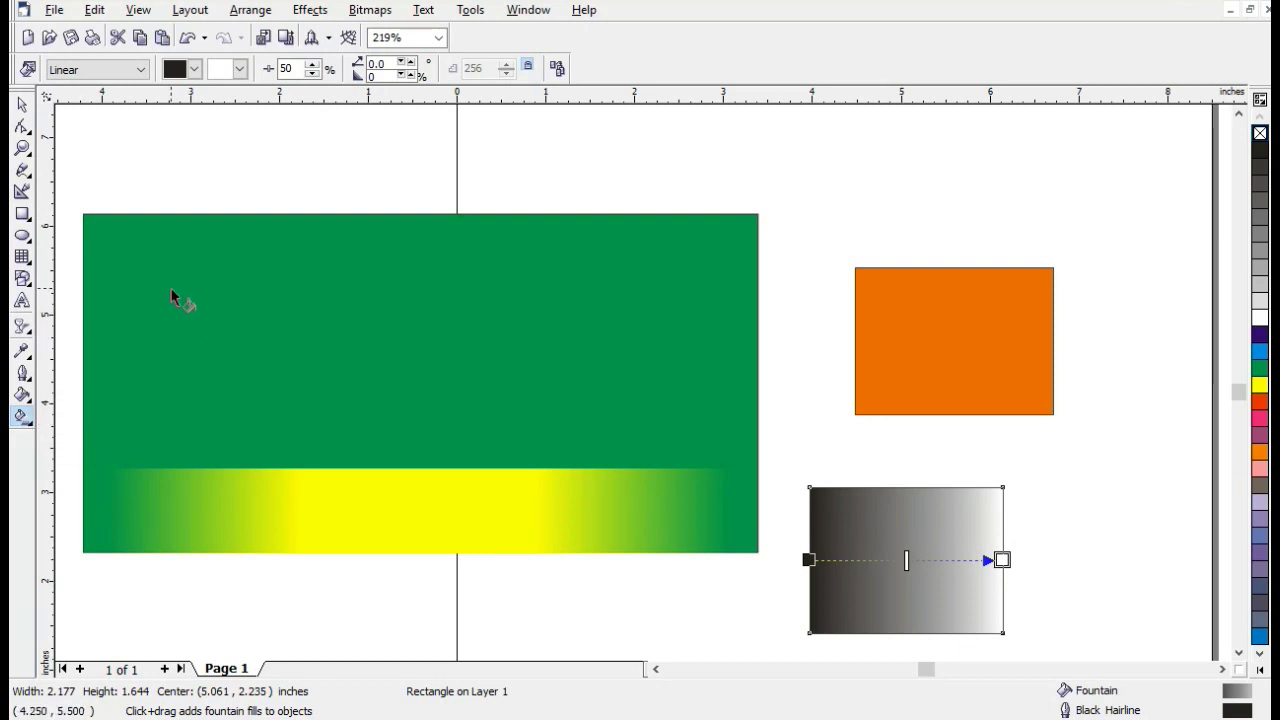
pyautogui.hotkey('ctrl', 'z')
# - Apply an interactive linear fountain fill diagonally across the large green rectangle, from its upper-left area towards its lower-right at about -18.5°
pyautogui.press('space')
pyautogui.click(232, 354)
pyautogui.click(22, 416)
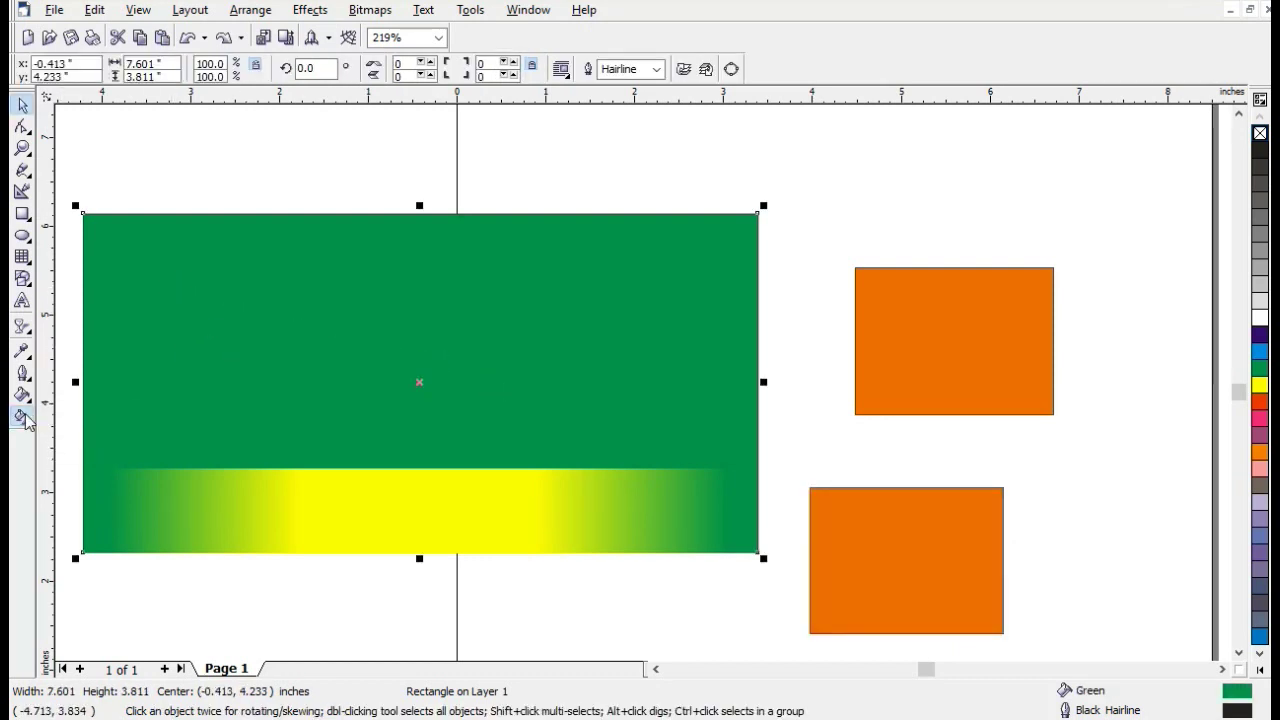
pyautogui.moveTo(218, 294); pyautogui.dragTo(675, 447)
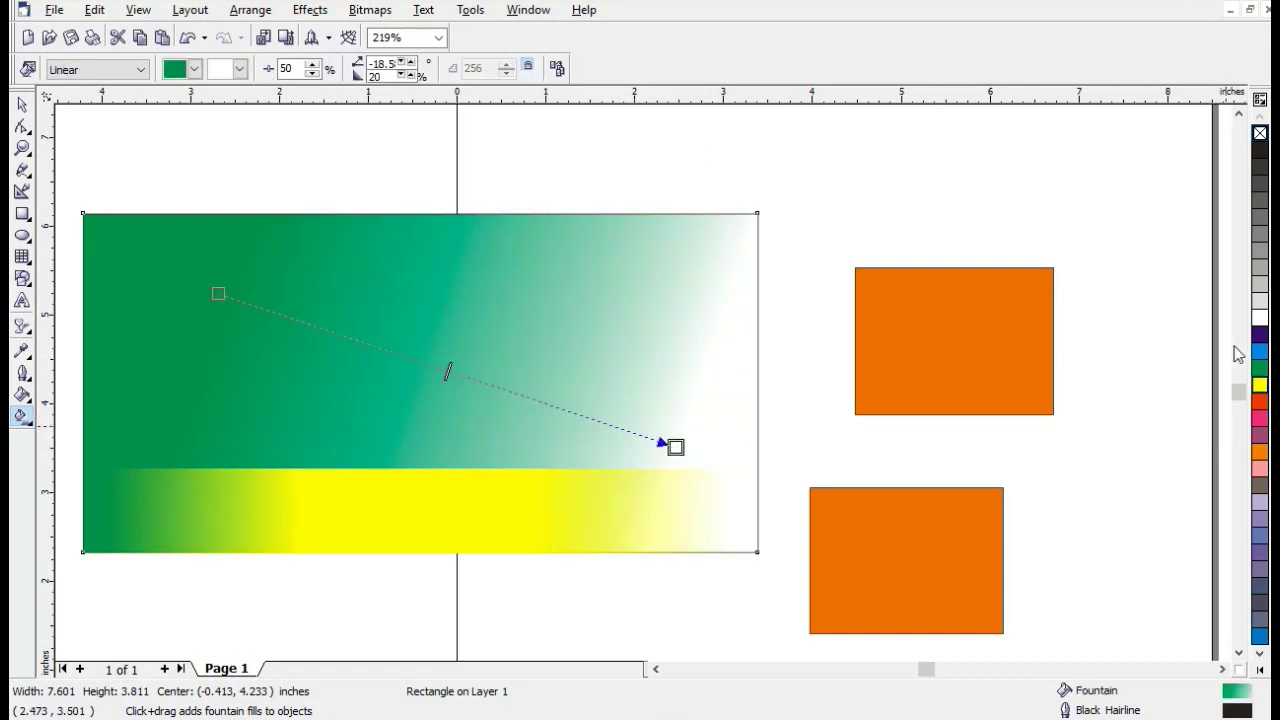
# - Set the large rectangle's fountain fill to start with light green and end with blue
pyautogui.click(194, 69)
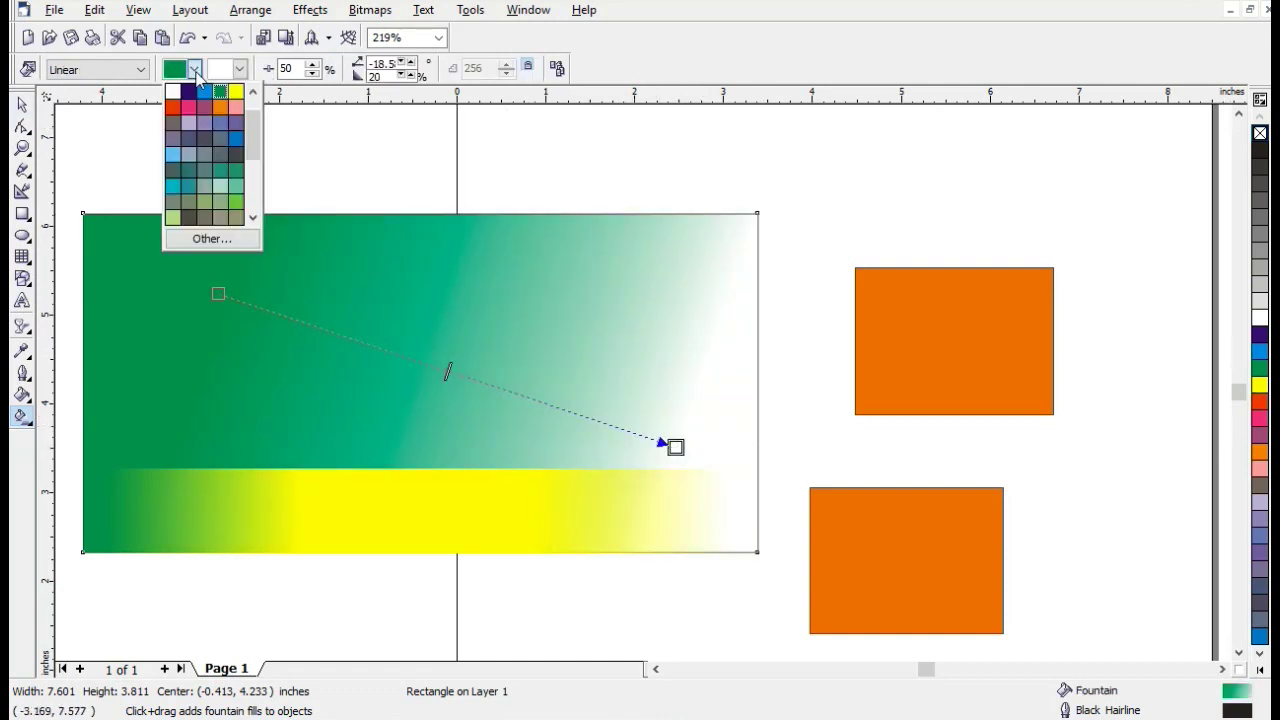
pyautogui.click(224, 204)
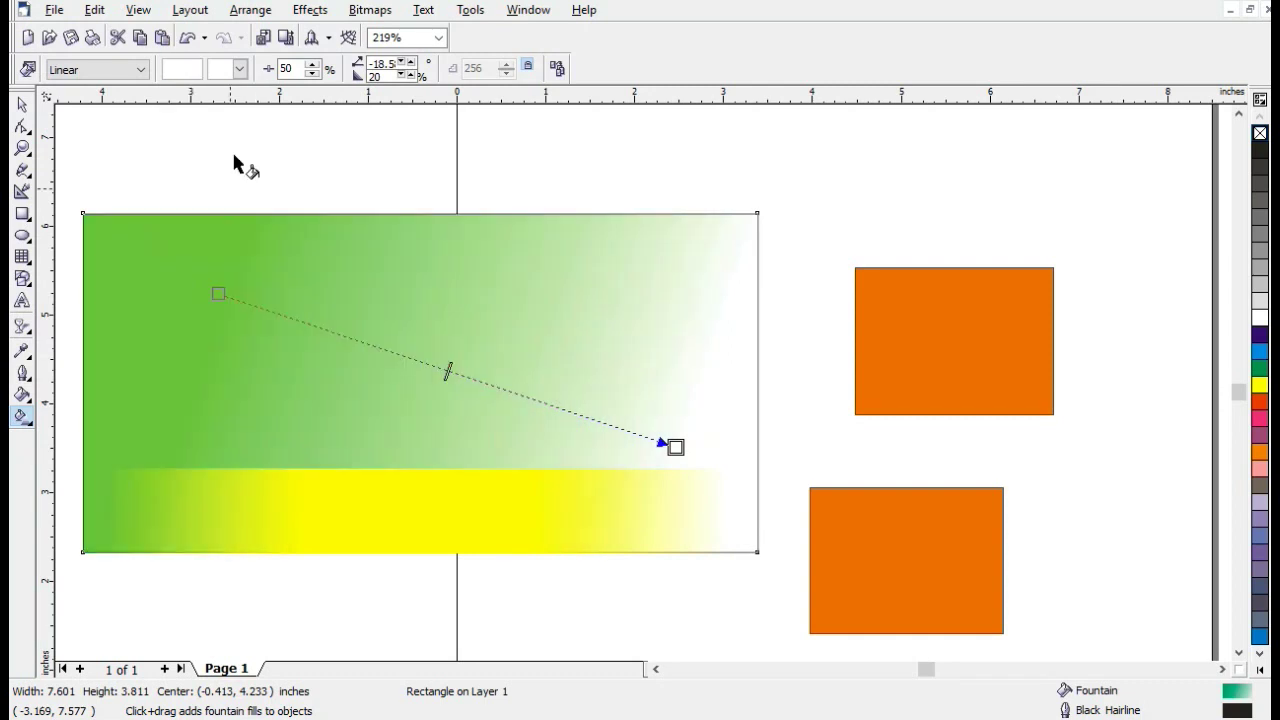
pyautogui.click(240, 69)
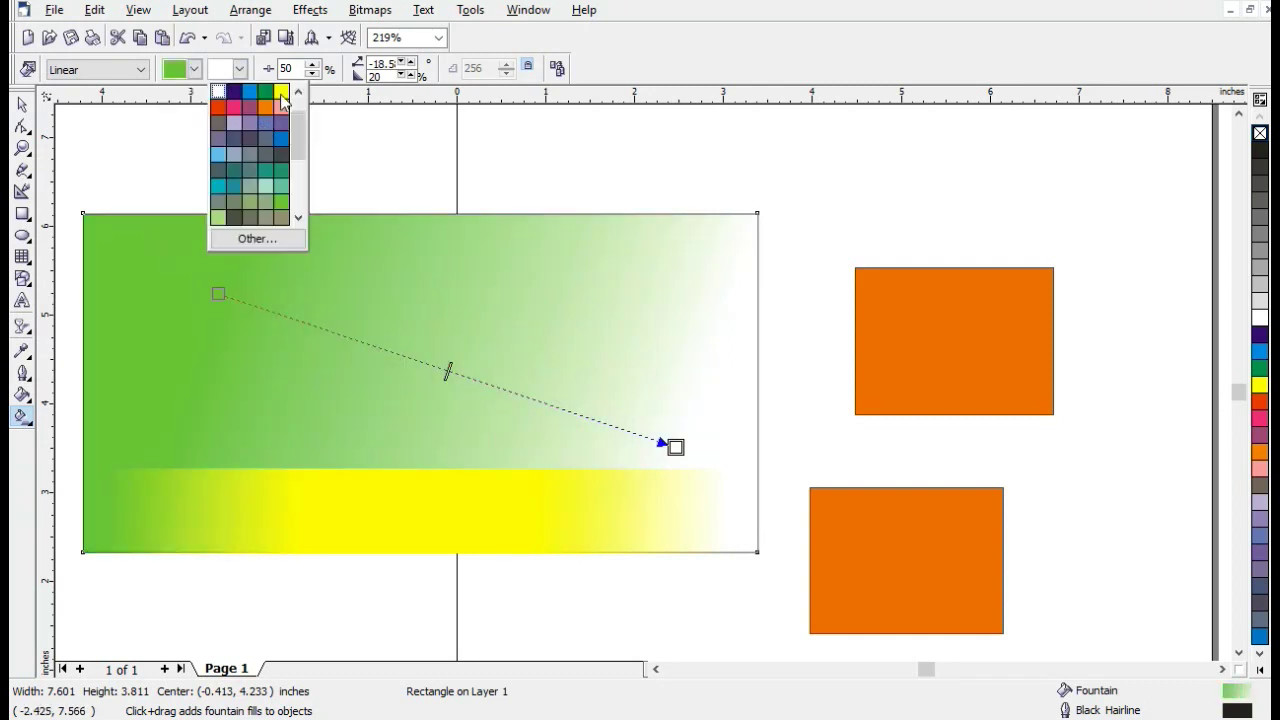
pyautogui.click(280, 137)
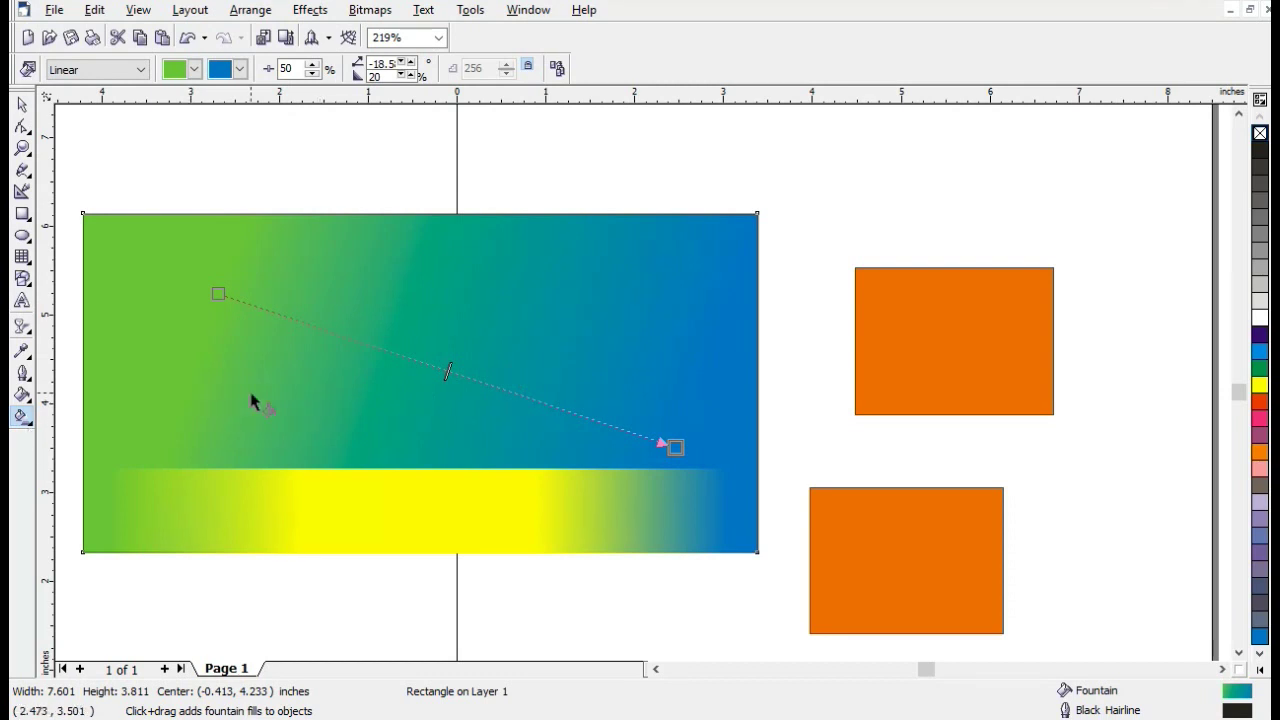
# - Add a 3 by 3 mesh fill to the large rectangle, colouring its upper-right cell red, middle-right cell green and upper-left cell yellow
pyautogui.click(28, 418)
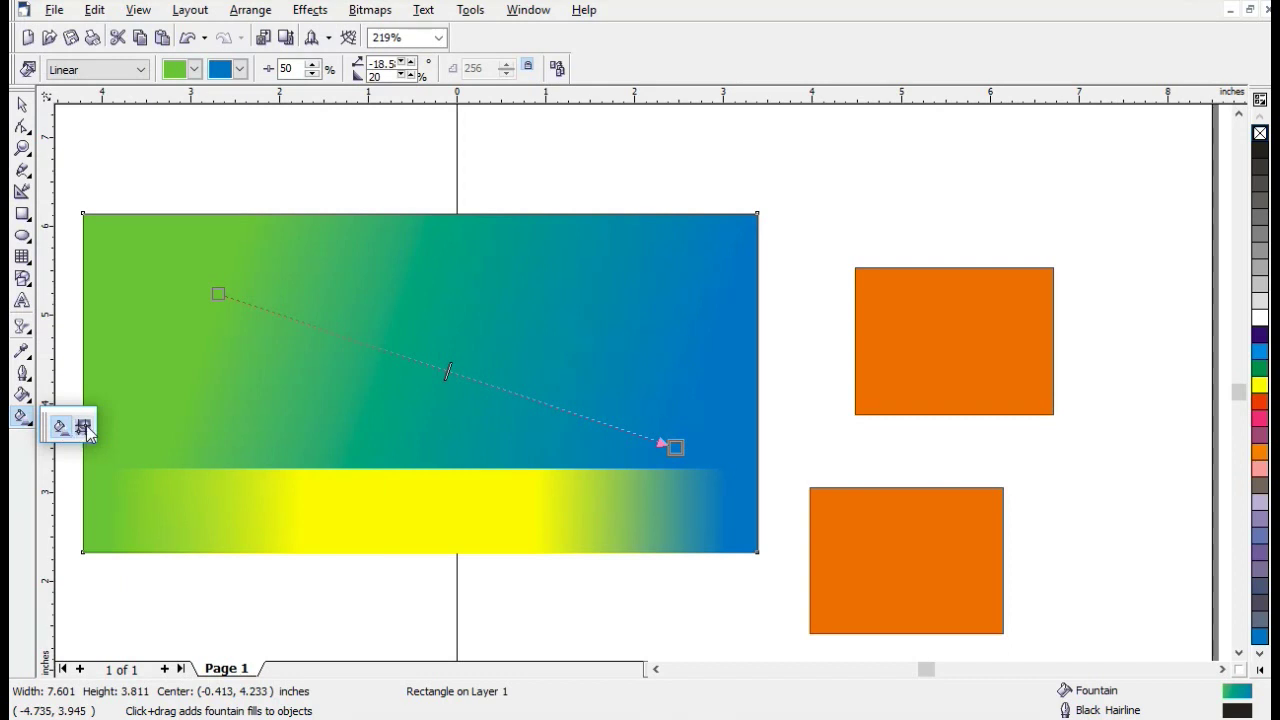
pyautogui.click(82, 427)
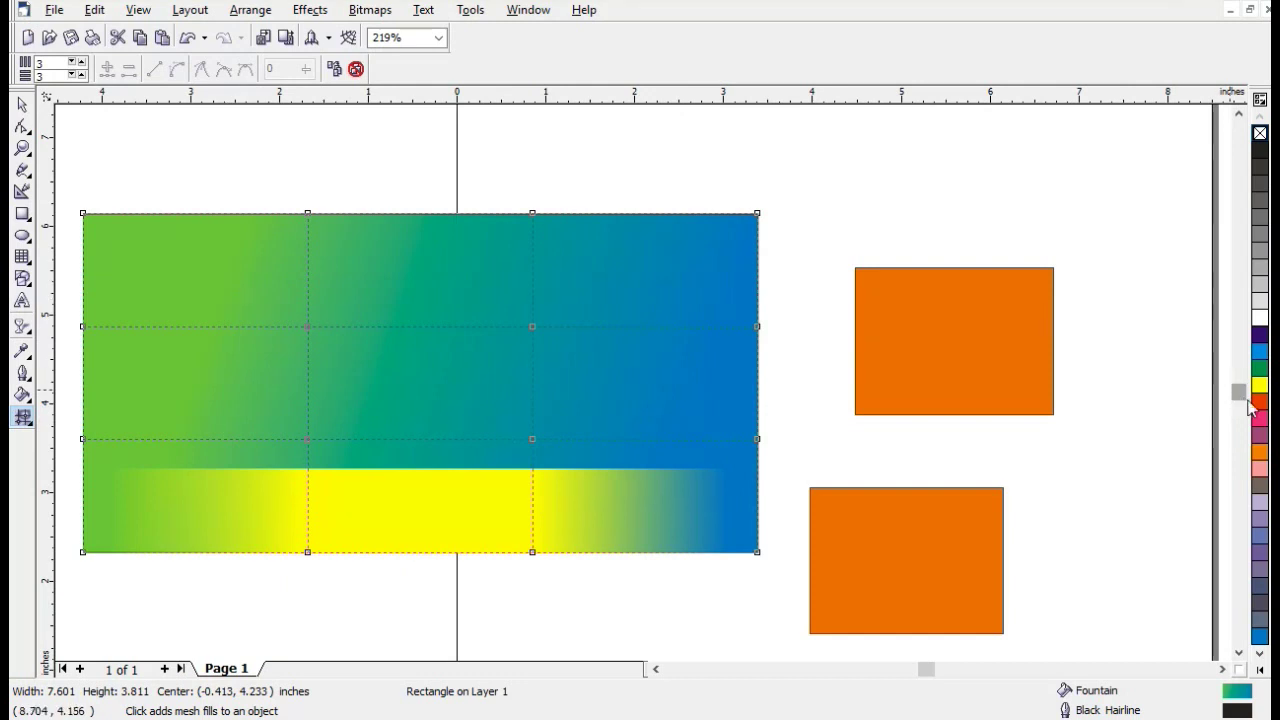
pyautogui.moveTo(616, 290); pyautogui.dragTo(618, 292)
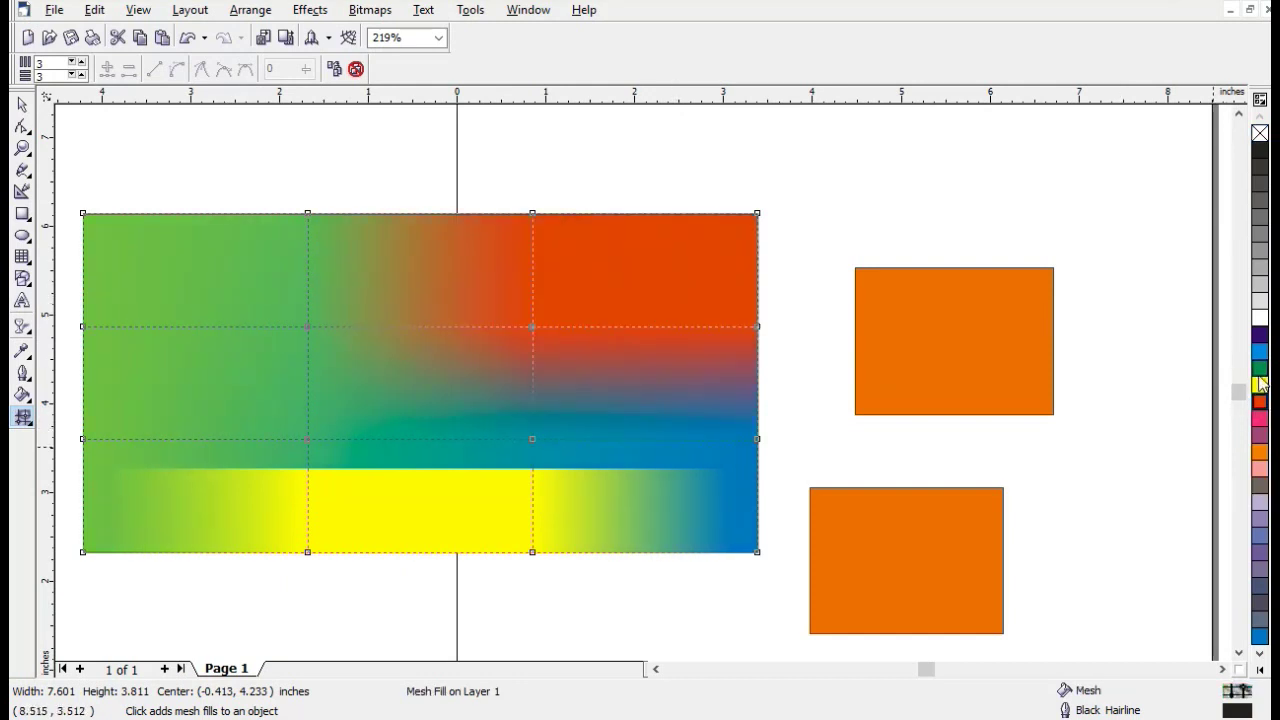
pyautogui.moveTo(1263, 370); pyautogui.dragTo(671, 408)
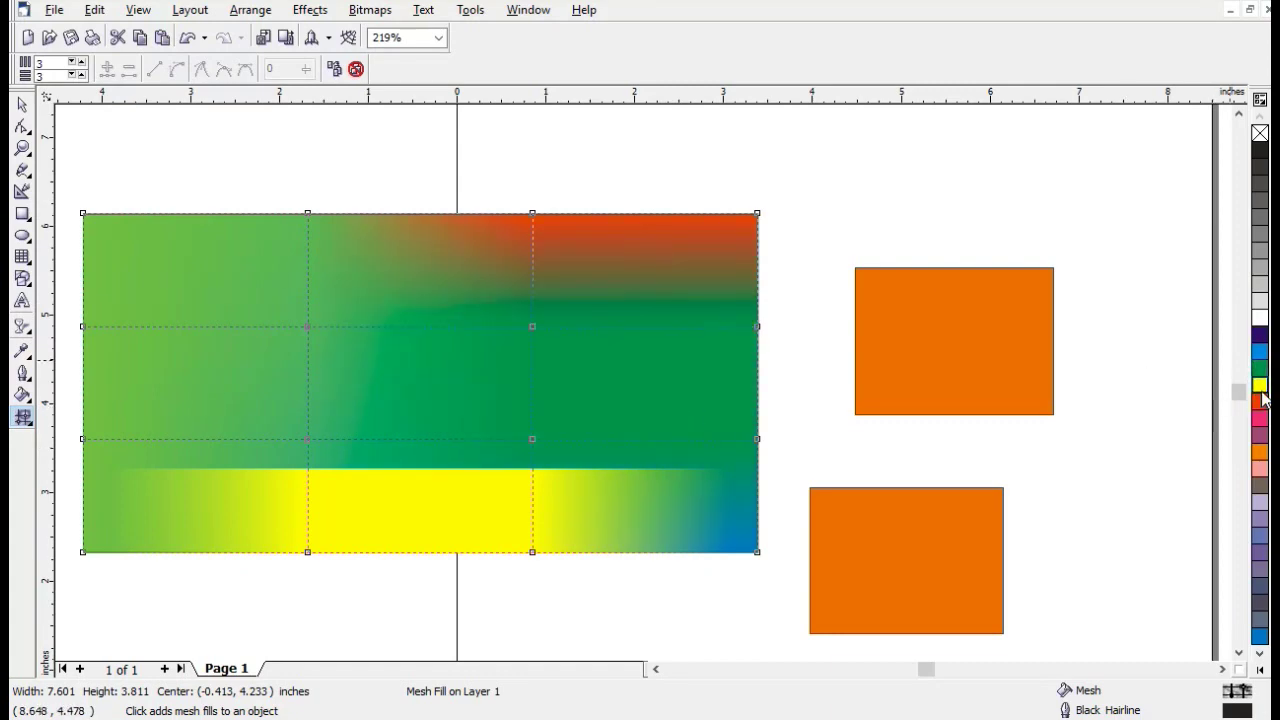
pyautogui.moveTo(1259, 385); pyautogui.dragTo(217, 306)
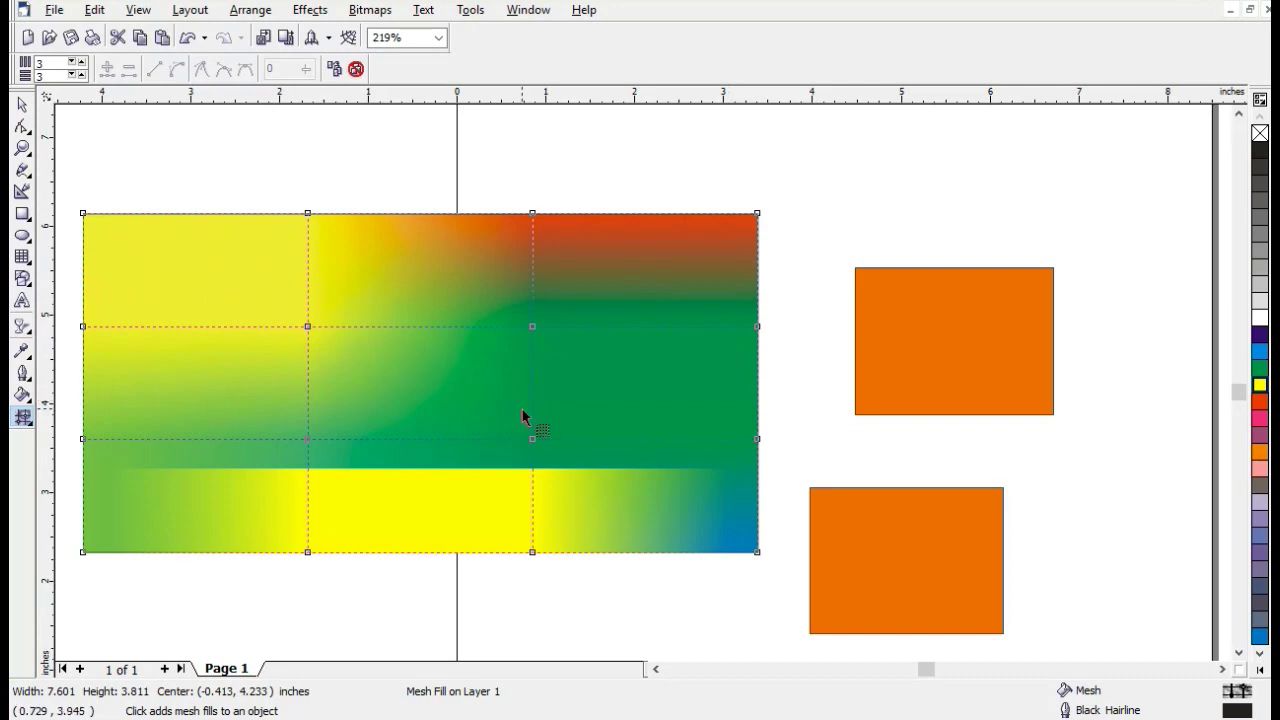
pyautogui.click(21, 106)
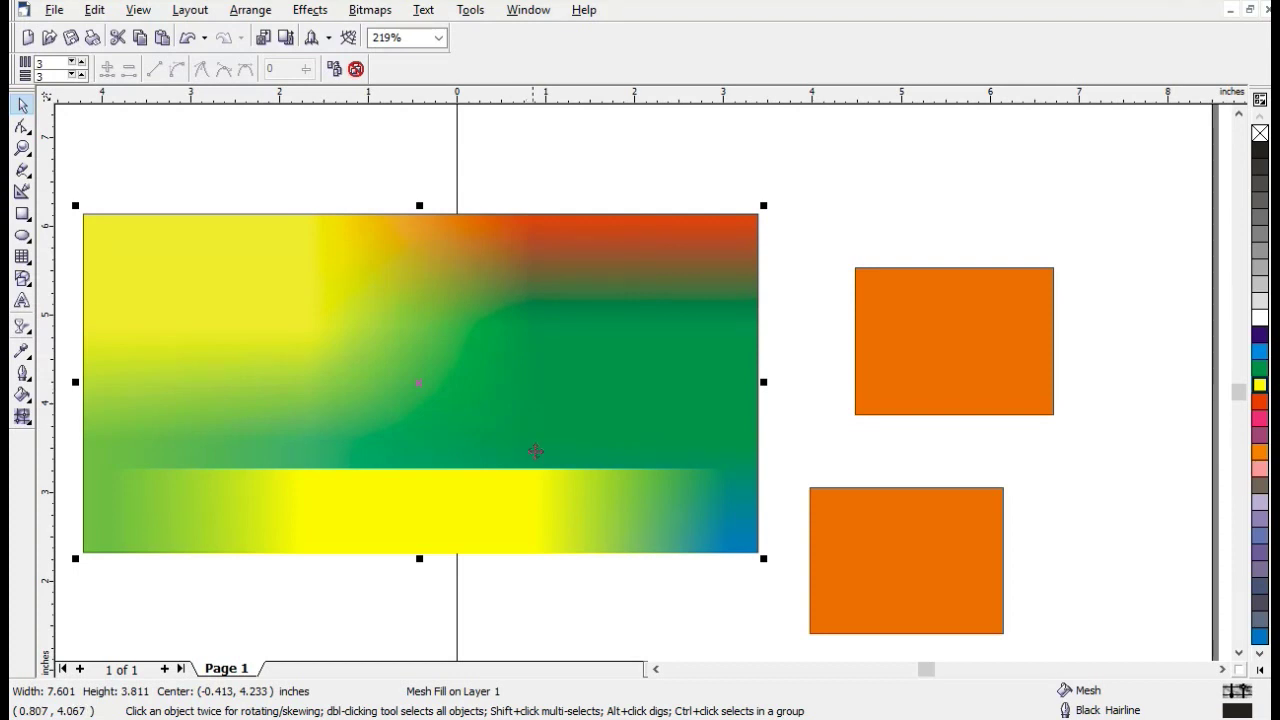
pyautogui.moveTo(613, 690)
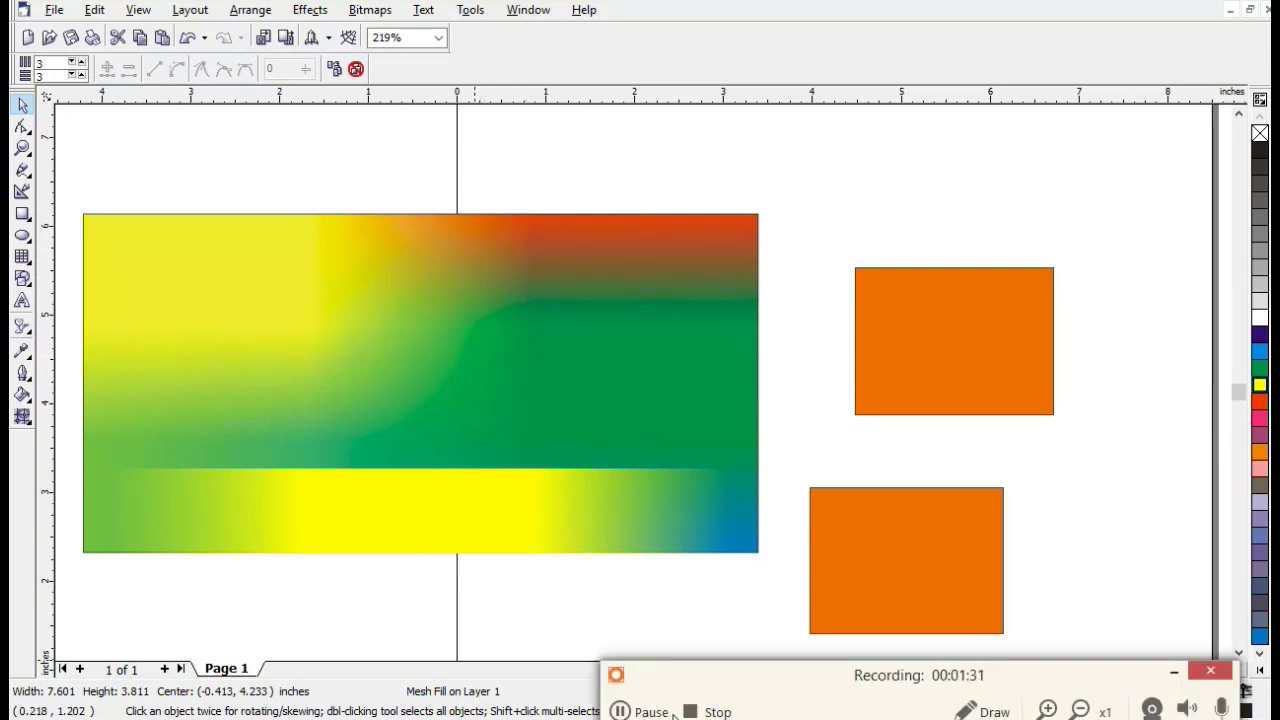
pyautogui.click(705, 712)
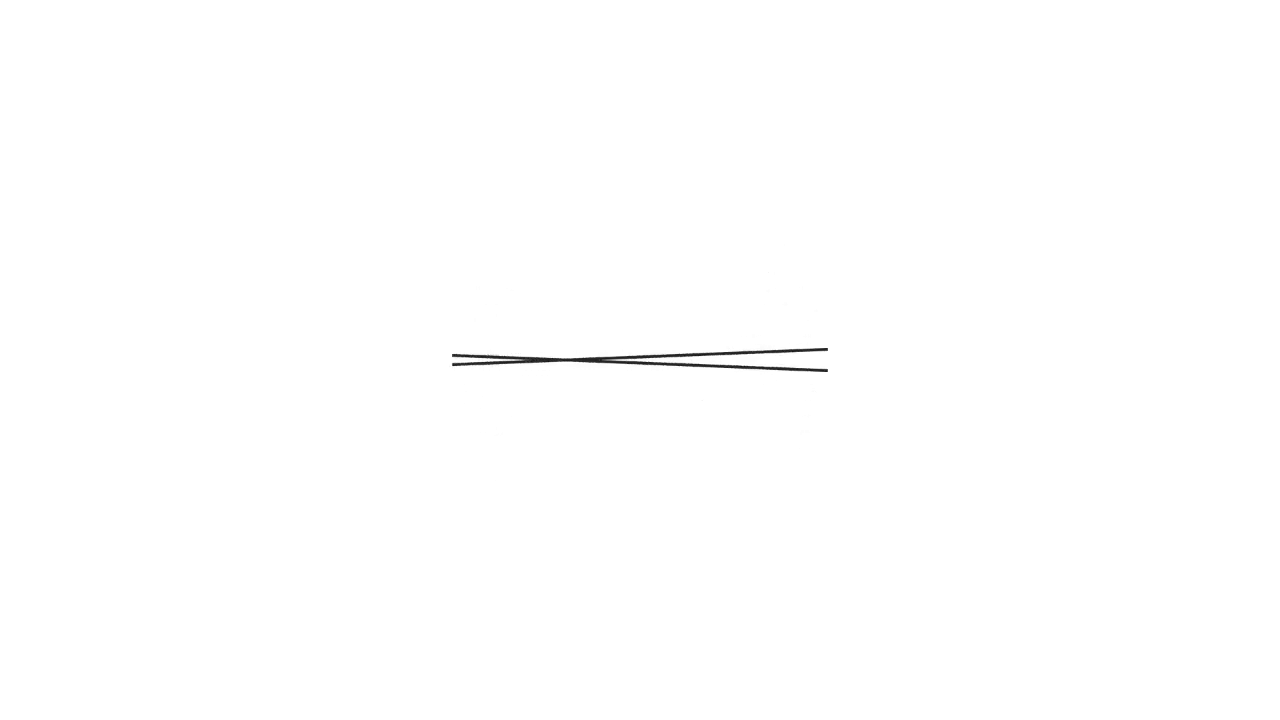